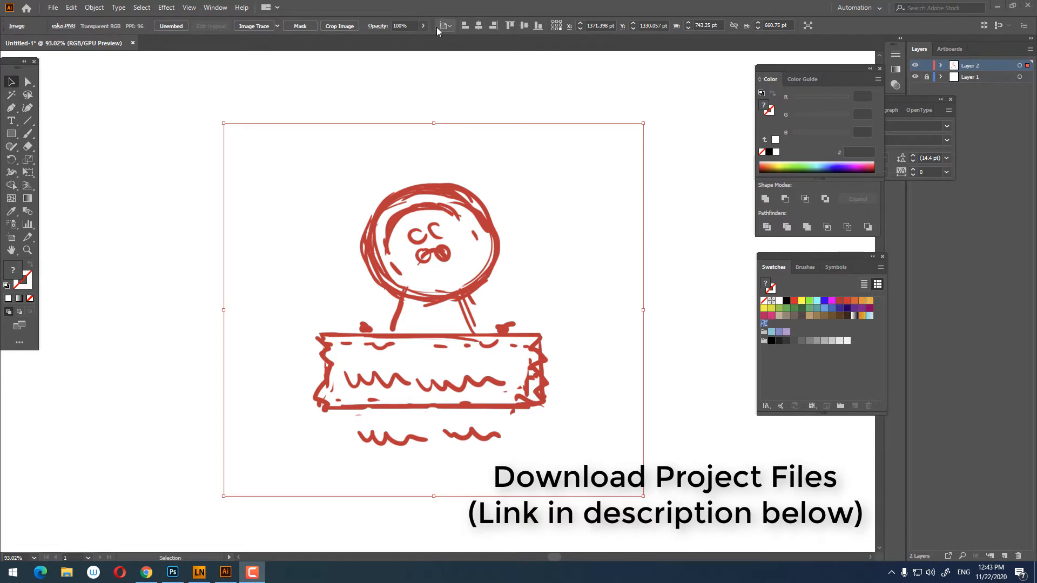
# - Lower the sketch image's opacity to 22%, then lock its layer and add a new layer above it
pyautogui.click(423, 25)
pyautogui.moveTo(421, 38); pyautogui.dragTo(391, 42)
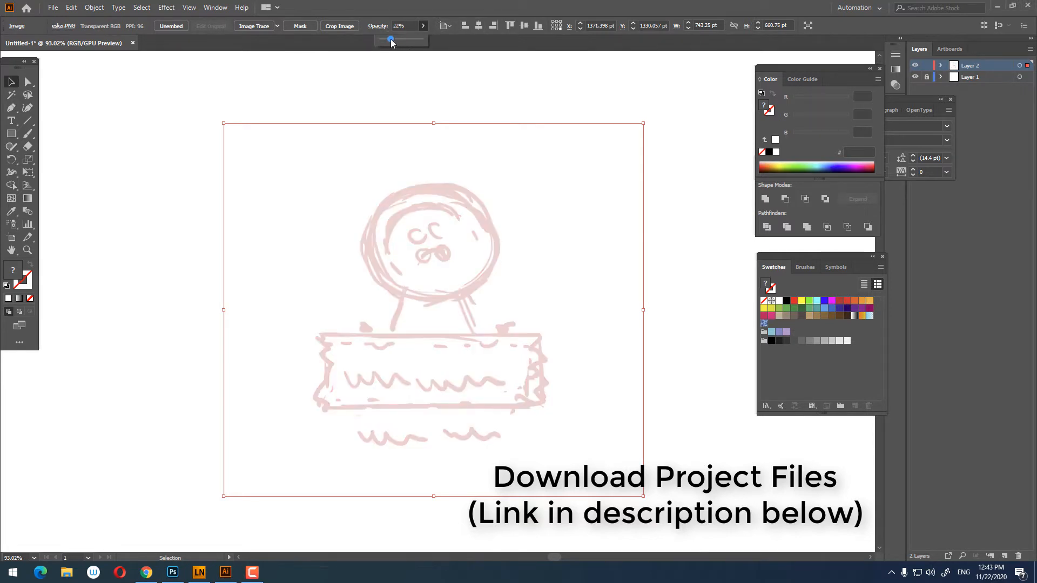
pyautogui.click(925, 65)
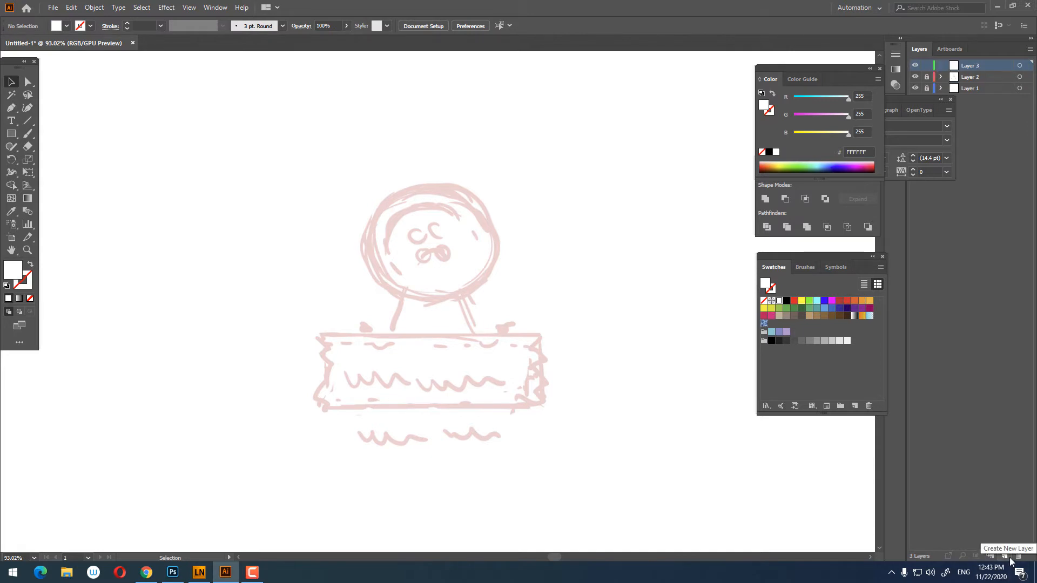
# - Choose the Ellipse tool and set the fill colour to near-black #191B1C
pyautogui.press('z')
pyautogui.moveTo(451, 236); pyautogui.dragTo(522, 282)
pyautogui.moveTo(389, 281); pyautogui.dragTo(389, 229)
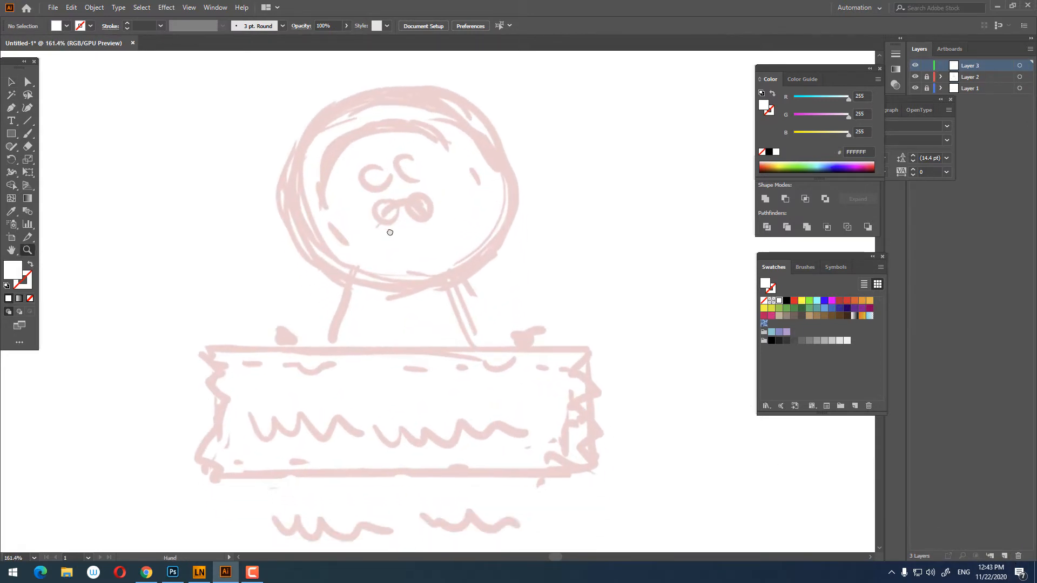
pyautogui.moveTo(395, 179); pyautogui.dragTo(367, 187)
pyautogui.moveTo(11, 134); pyautogui.dragTo(41, 153)
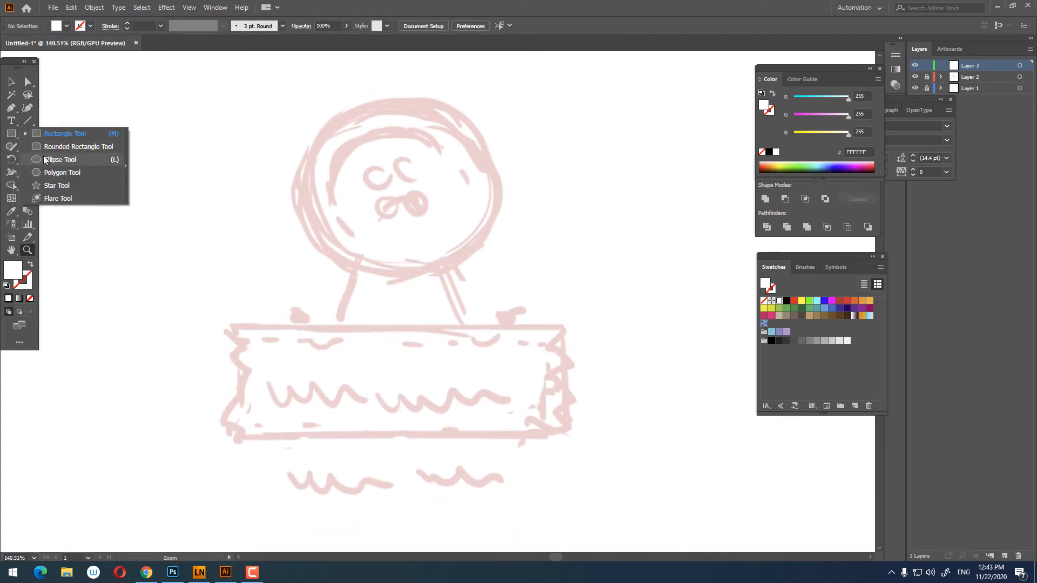
pyautogui.click(57, 159)
pyautogui.doubleClick(13, 268)
pyautogui.write('000000')
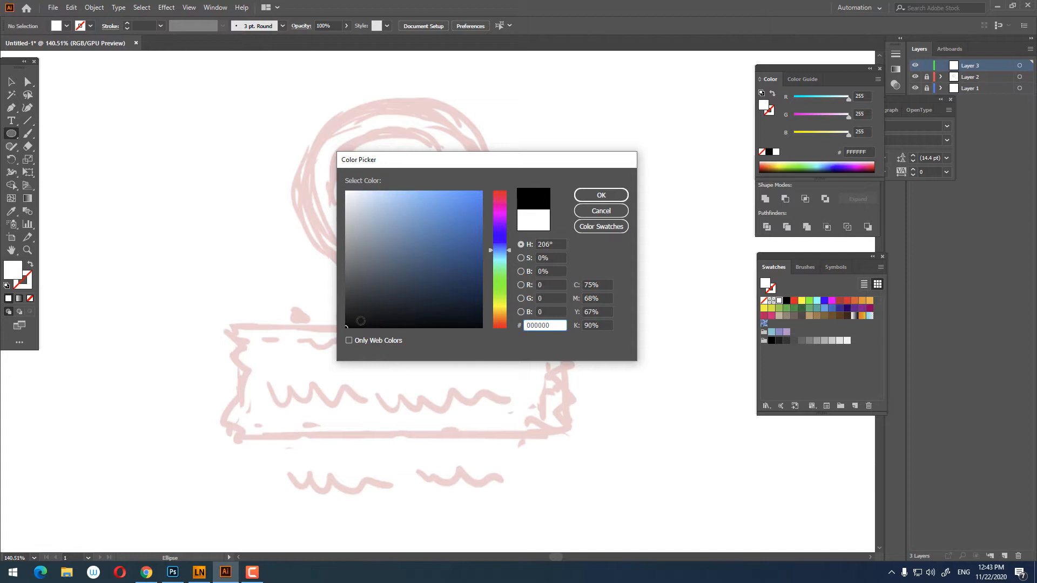
pyautogui.click(355, 319)
pyautogui.click(606, 190)
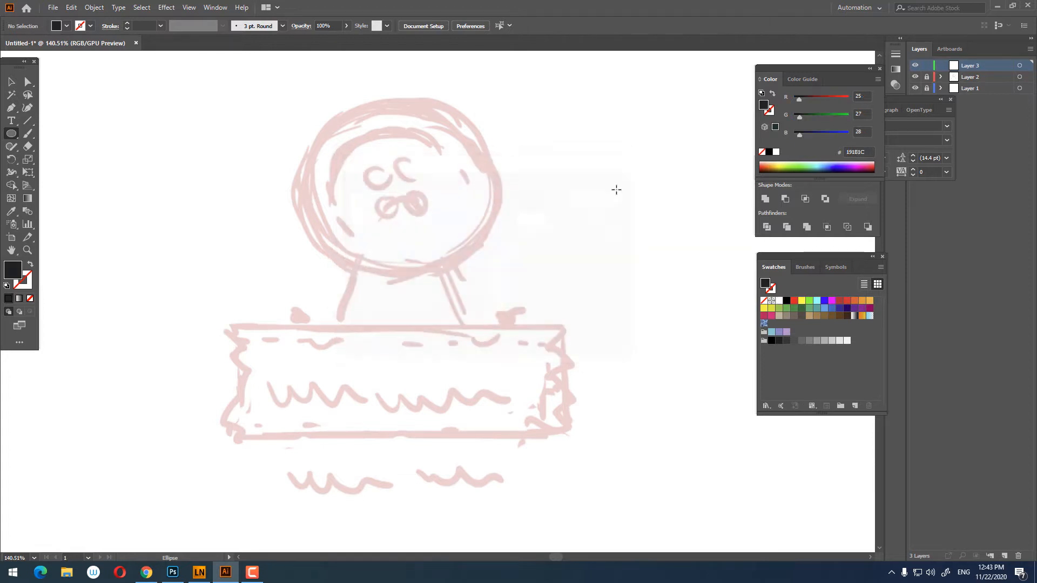
# - Draw a circle about 235 pt wide, centre it on the artboard and move it up over the sketch's round shape
pyautogui.moveTo(288, 101); pyautogui.dragTo(490, 243)
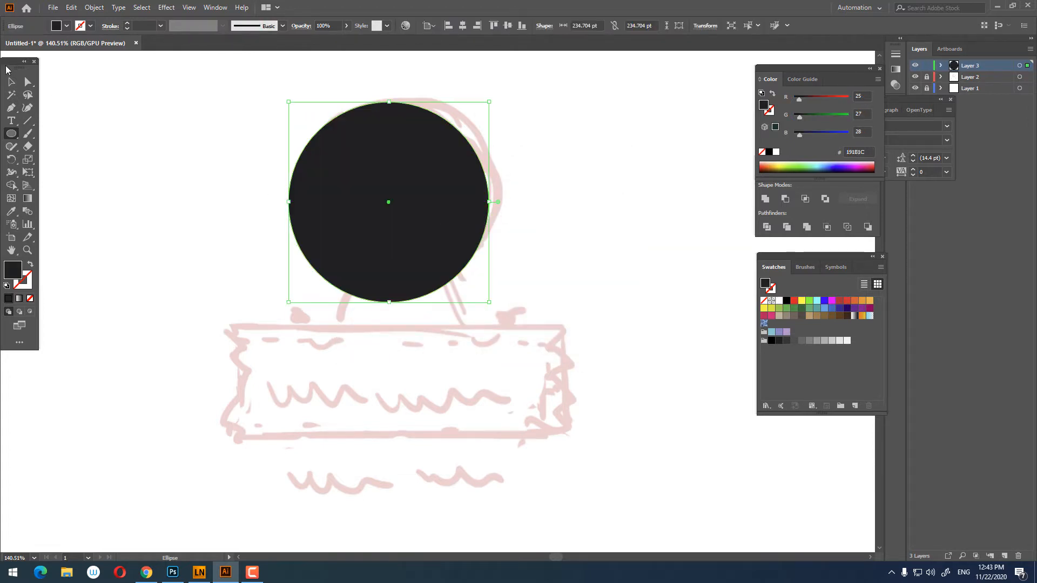
pyautogui.click(10, 82)
pyautogui.click(467, 26)
pyautogui.click(507, 25)
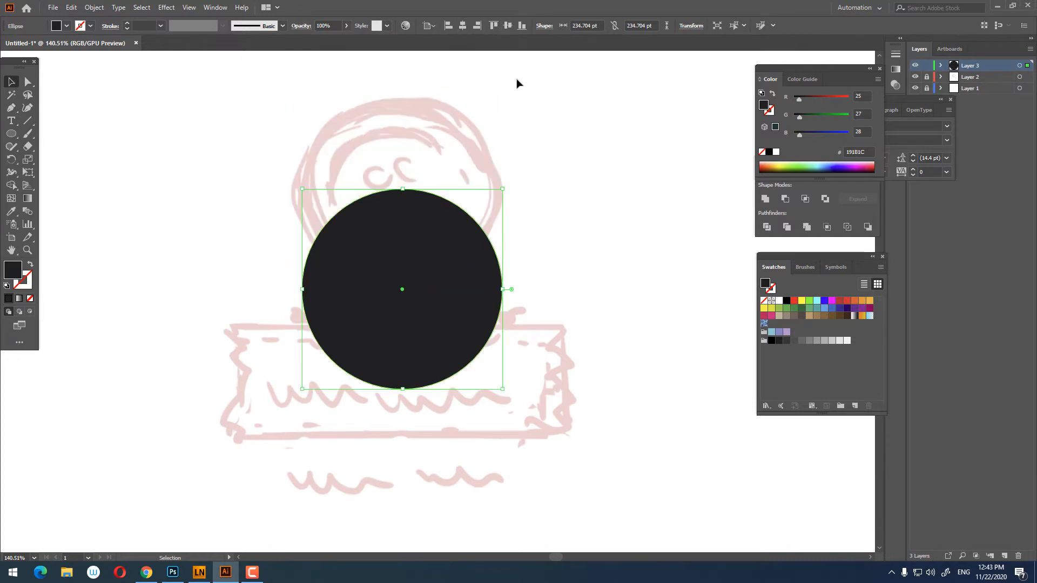
pyautogui.moveTo(473, 310); pyautogui.dragTo(486, 215)
# - Swap the circle's fill and stroke to see the sketch through it, and scale the circle to about 216 pt
pyautogui.press('z')
pyautogui.click(402, 182)
pyautogui.click(31, 266)
pyautogui.moveTo(364, 165); pyautogui.dragTo(443, 189)
pyautogui.click(13, 80)
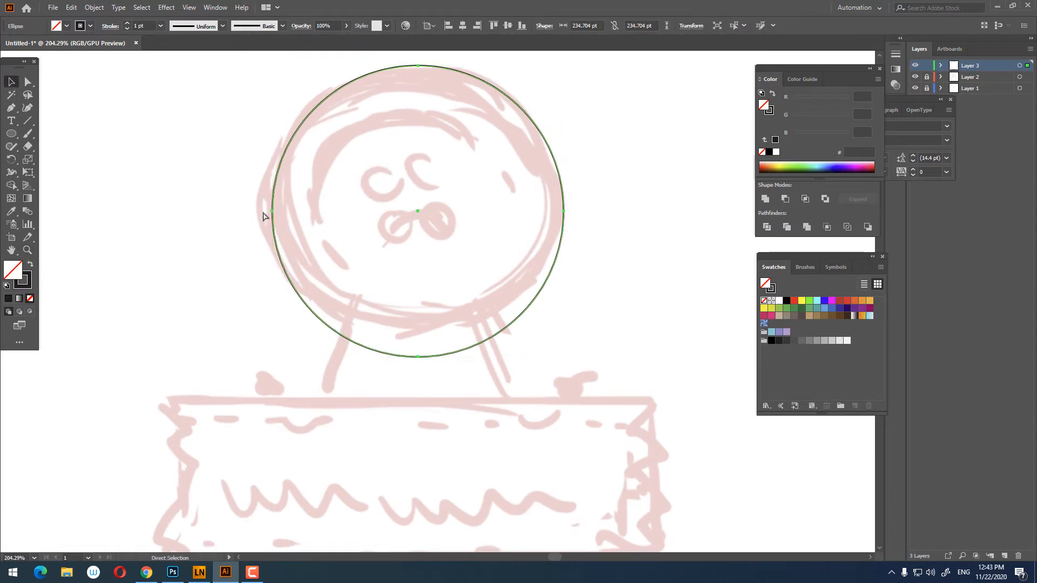
pyautogui.moveTo(563, 357); pyautogui.dragTo(551, 343)
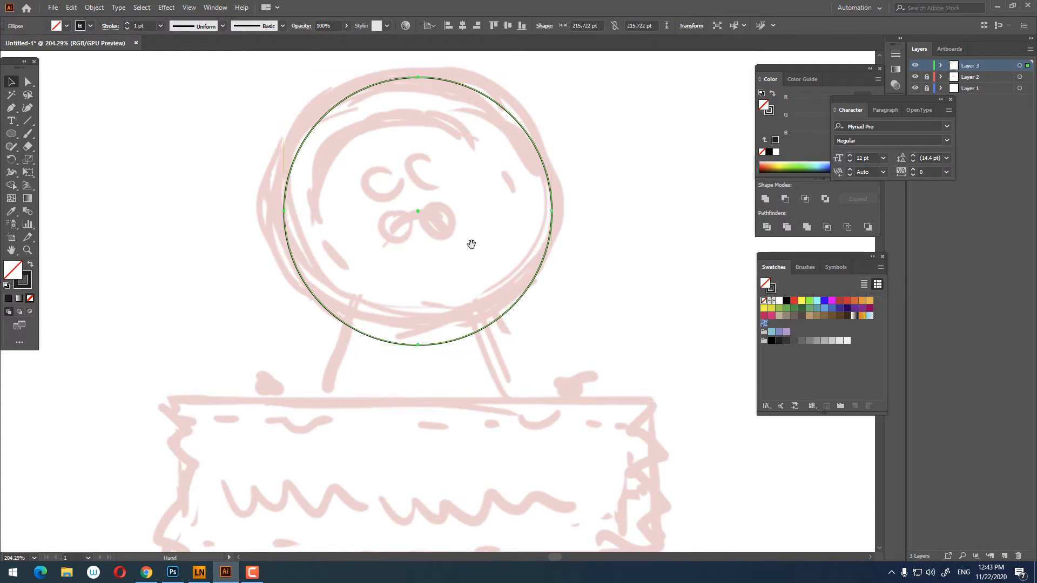
pyautogui.moveTo(469, 236); pyautogui.dragTo(474, 280)
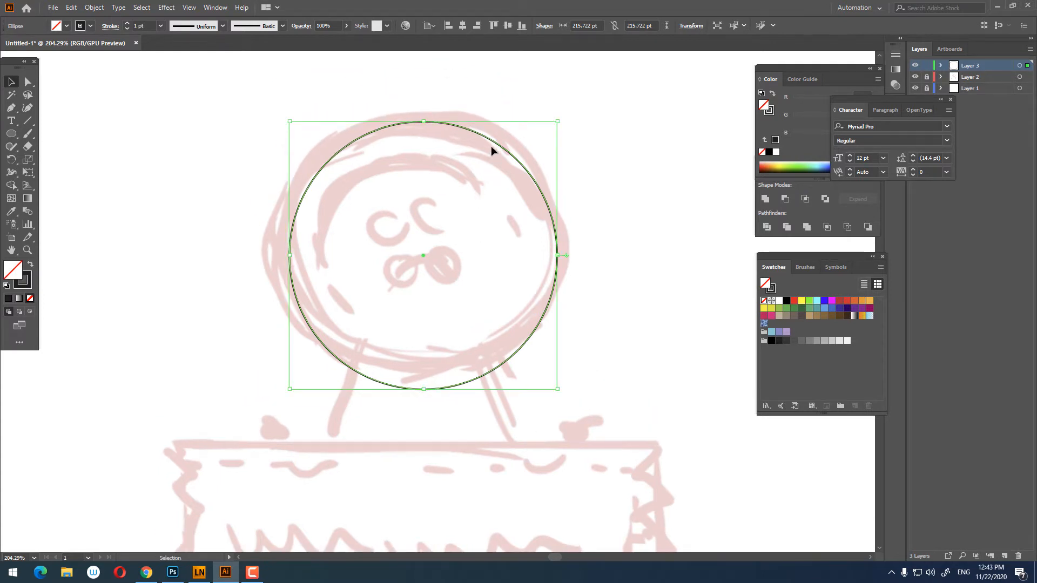
# - Increase the circle's stroke weight to 8 pt
pyautogui.click(128, 24)
pyautogui.click(128, 25)
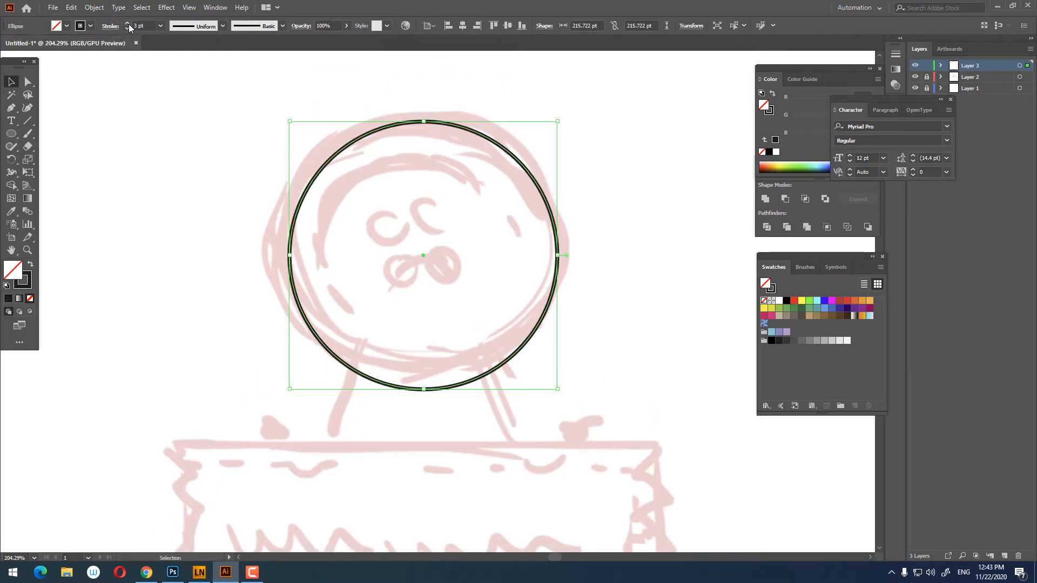
pyautogui.click(128, 24)
pyautogui.click(127, 24)
pyautogui.click(127, 24)
pyautogui.click(128, 25)
pyautogui.click(127, 25)
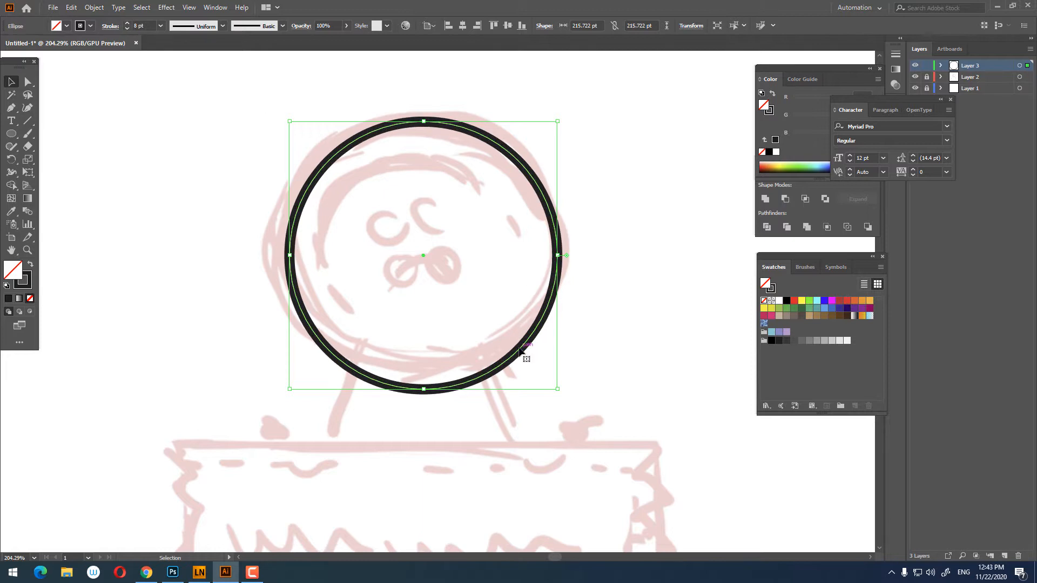
pyautogui.moveTo(520, 351); pyautogui.dragTo(519, 344)
# - Swap the circle's stroke and fill back so it is solid dark without an outline
pyautogui.press('z')
pyautogui.moveTo(436, 195); pyautogui.dragTo(325, 209)
pyautogui.moveTo(395, 212); pyautogui.dragTo(478, 229)
pyautogui.moveTo(465, 220)
pyautogui.mouseDown()
pyautogui.moveTo(379, 250)
pyautogui.moveTo(407, 261)
pyautogui.moveTo(390, 223)
pyautogui.moveTo(413, 224)
pyautogui.mouseUp()
pyautogui.click(31, 264)
pyautogui.click(16, 86)
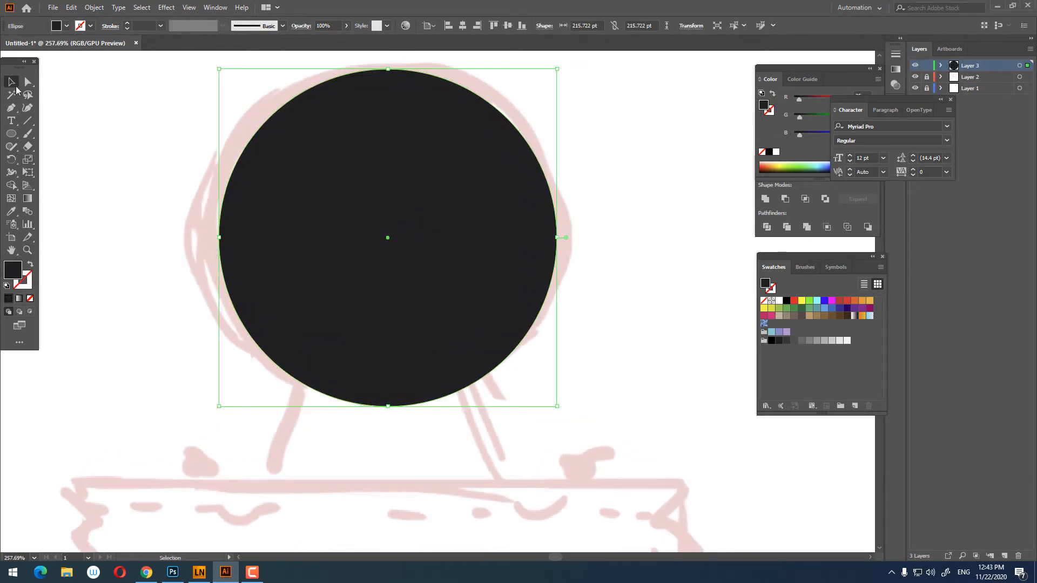
# - Move the circle's layer, Layer 3, below the sketch on Layer 2
pyautogui.click(627, 278)
pyautogui.press('z')
pyautogui.moveTo(621, 278); pyautogui.dragTo(581, 290)
pyautogui.moveTo(435, 242); pyautogui.dragTo(426, 279)
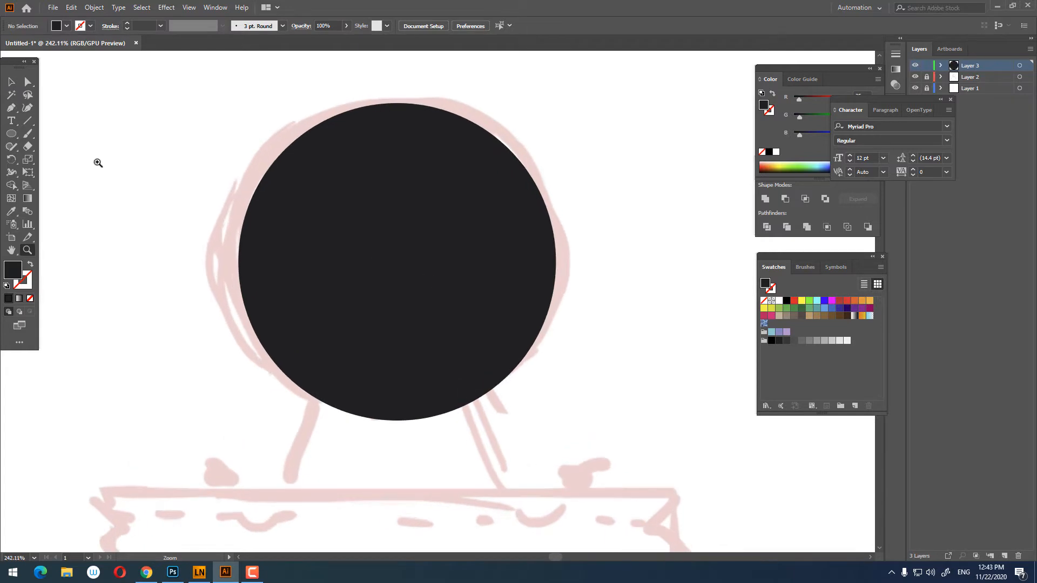
pyautogui.click(12, 84)
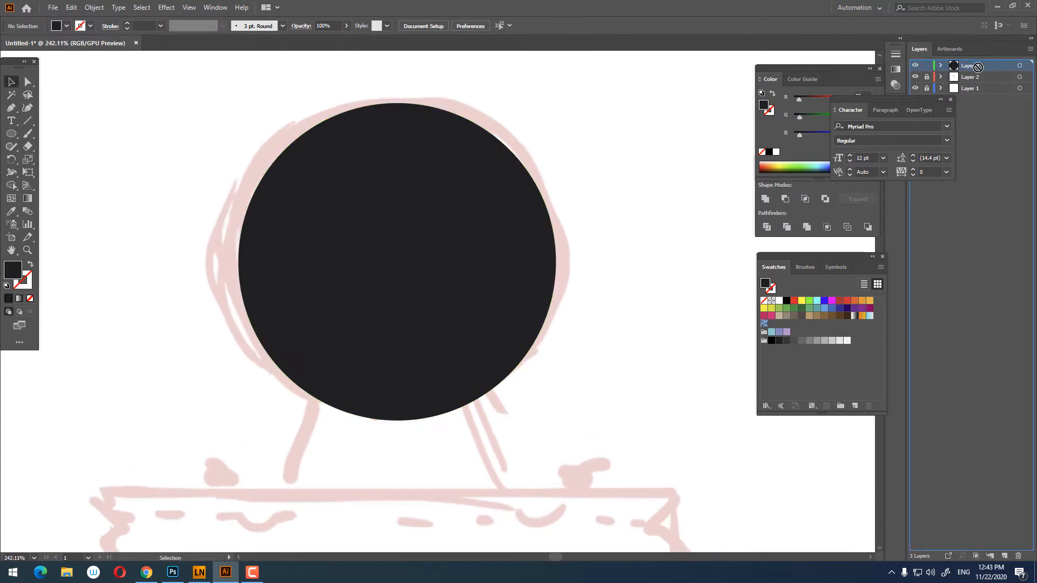
pyautogui.moveTo(985, 66); pyautogui.dragTo(984, 82)
pyautogui.press('z')
pyautogui.moveTo(453, 280)
pyautogui.mouseDown()
pyautogui.moveTo(405, 300)
pyautogui.moveTo(447, 294)
pyautogui.mouseUp()
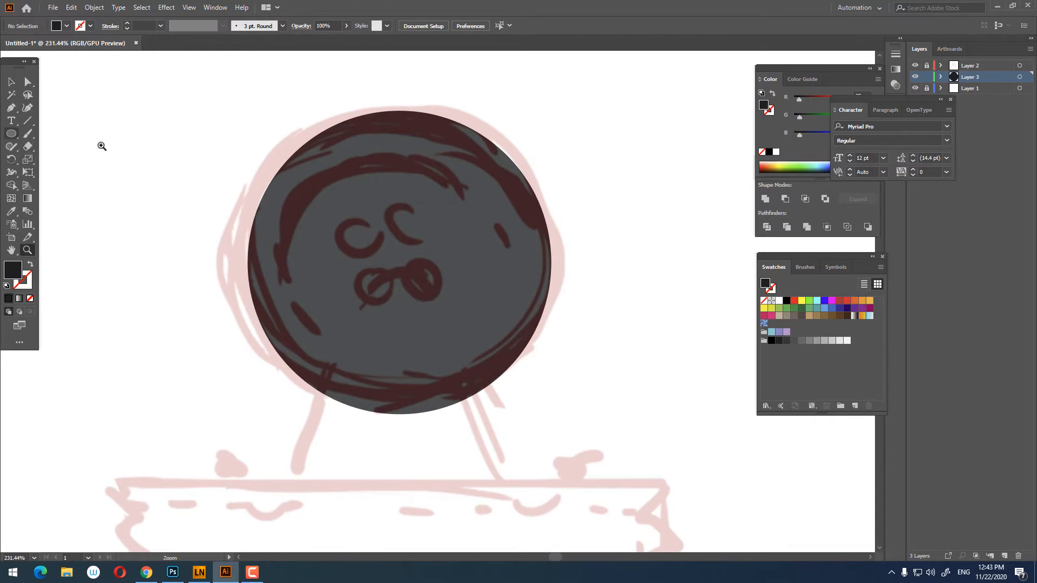
# - Copy the circle, paste the copy in front and scale it about its centre to about 164 pt
pyautogui.click(11, 82)
pyautogui.hotkey('ctrl', 'a')
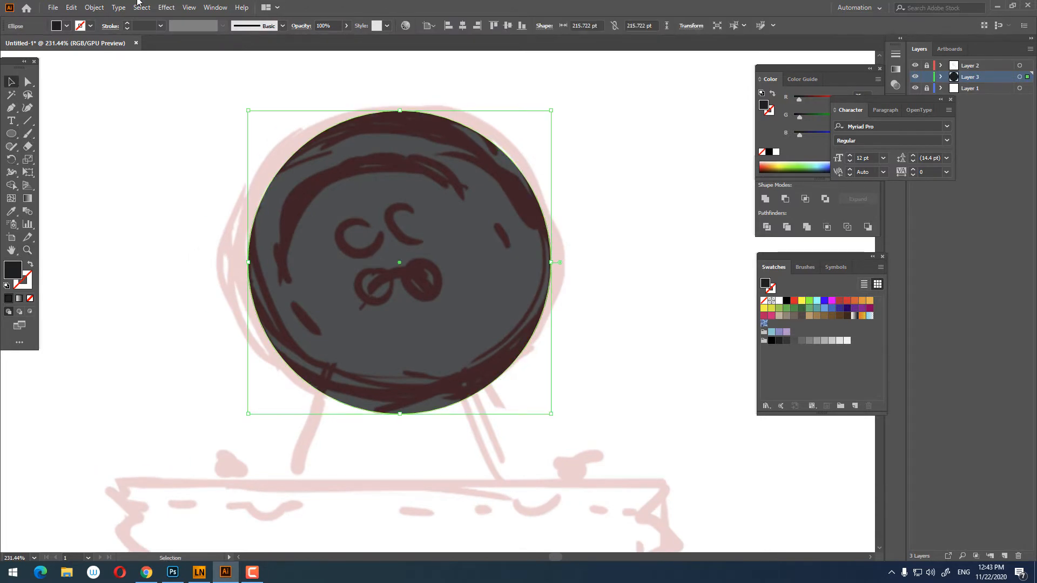
pyautogui.click(70, 7)
pyautogui.click(103, 59)
pyautogui.click(71, 7)
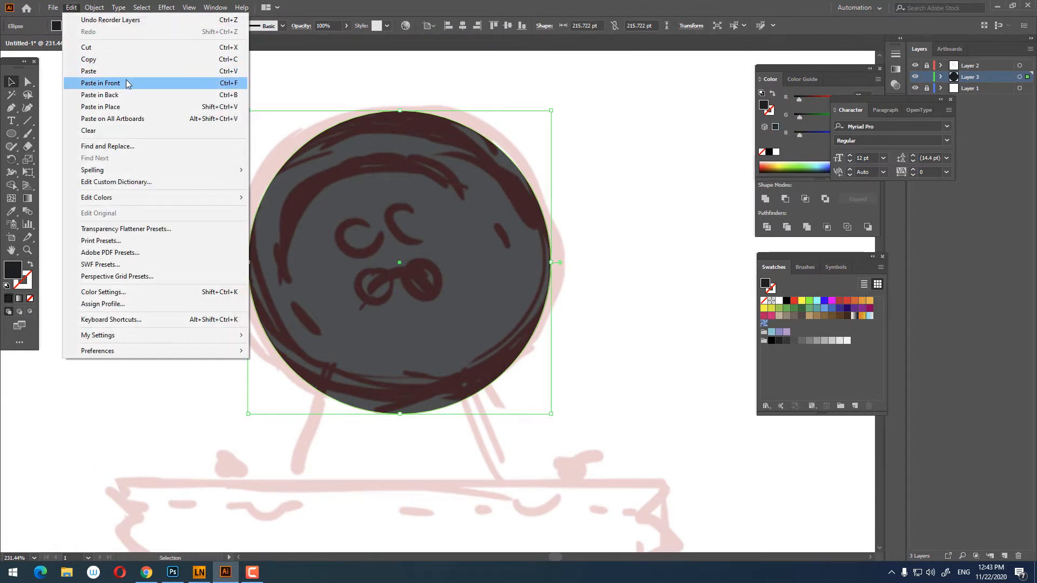
pyautogui.click(127, 83)
pyautogui.moveTo(551, 414); pyautogui.dragTo(515, 378)
# - Give the inner circle a darker fill and hide the sketch layer
pyautogui.doubleClick(12, 270)
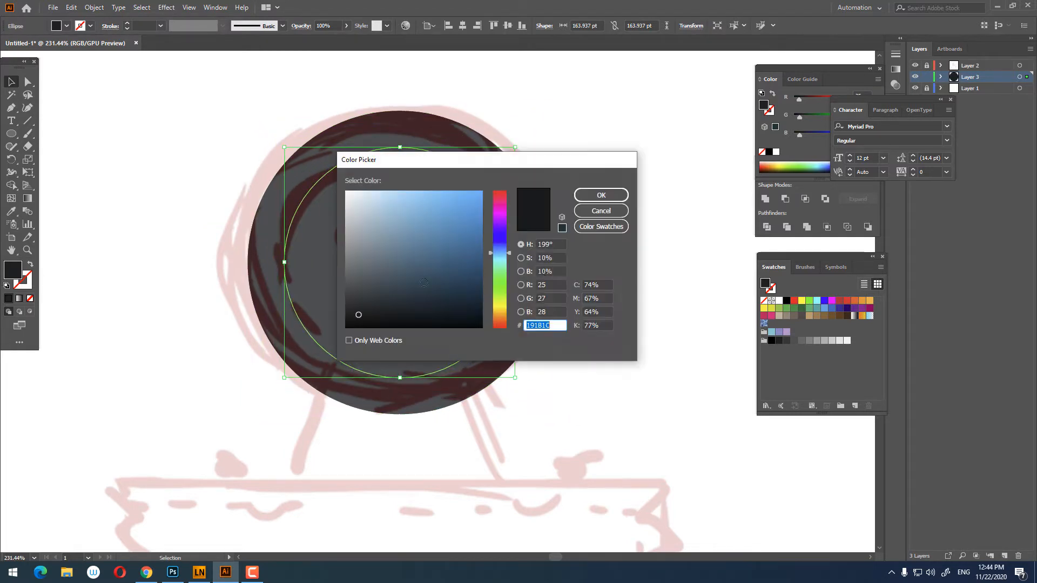
pyautogui.click(589, 193)
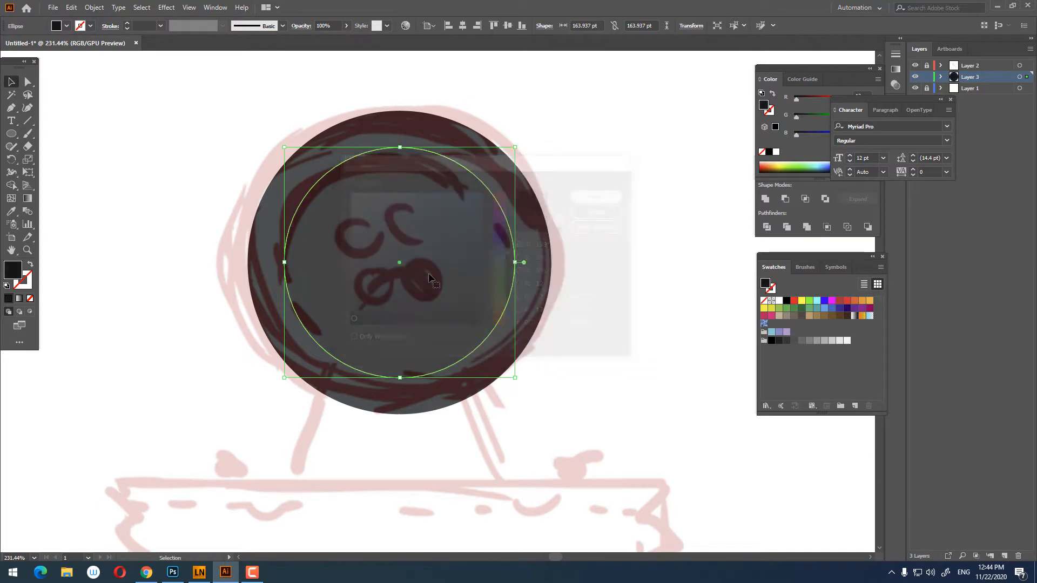
pyautogui.click(915, 66)
pyautogui.click(622, 412)
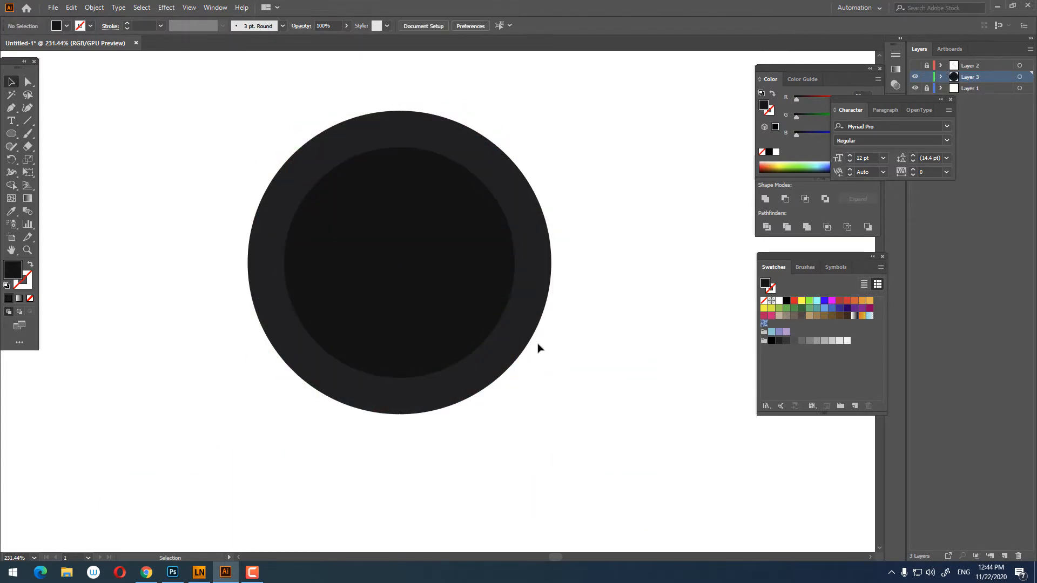
# - Change the outer circle's fill to the lighter dark grey #222526
pyautogui.click(522, 338)
pyautogui.doubleClick(15, 280)
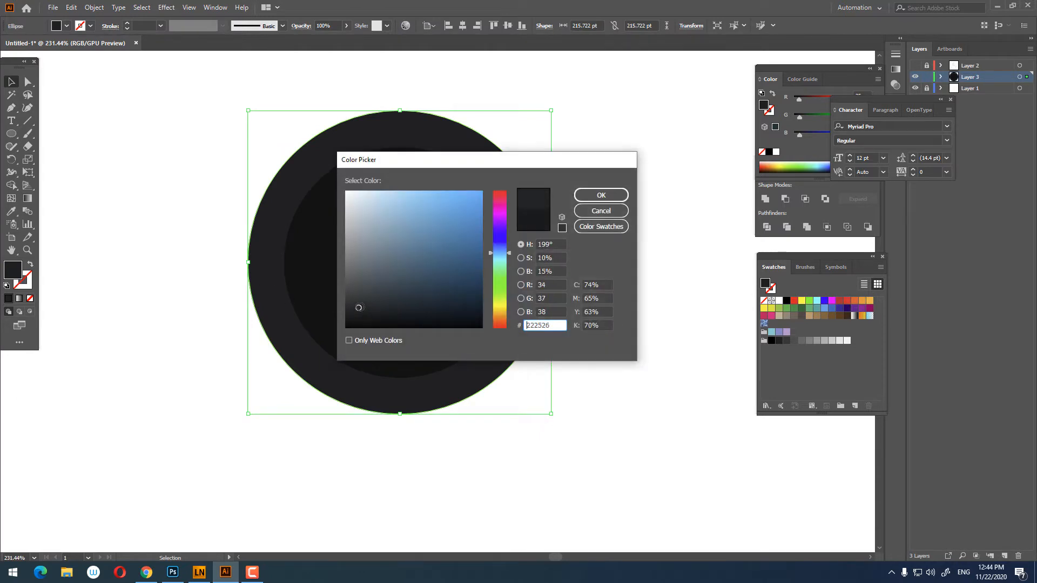
pyautogui.click(600, 194)
pyautogui.click(573, 344)
# - Copy the inner circle, paste it in front and offset the copy slightly down and to the right
pyautogui.press('z')
pyautogui.moveTo(571, 345); pyautogui.dragTo(443, 330)
pyautogui.moveTo(444, 329); pyautogui.dragTo(447, 363)
pyautogui.press('v')
pyautogui.click(373, 234)
pyautogui.moveTo(375, 234); pyautogui.dragTo(397, 298)
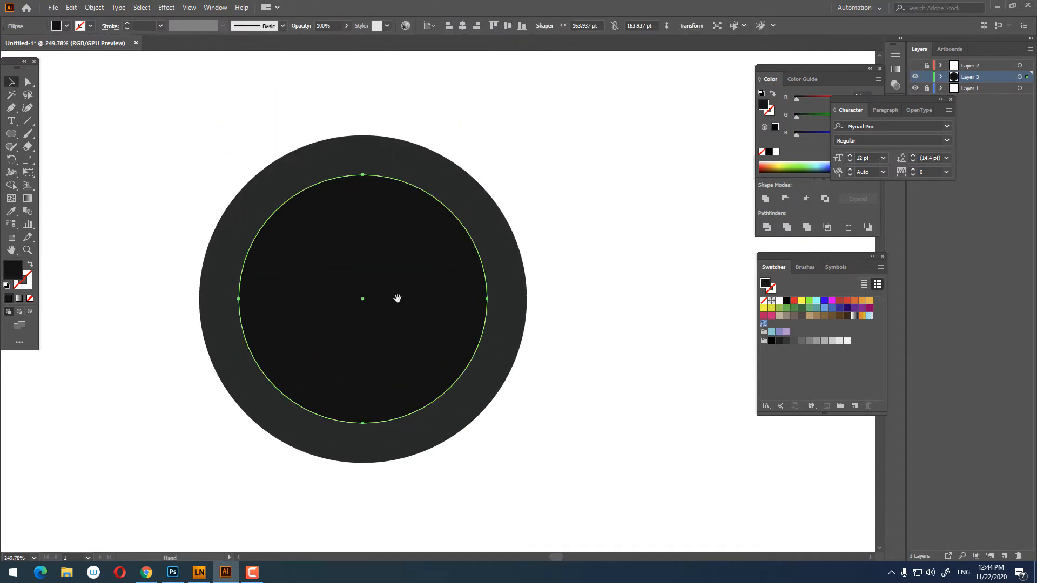
pyautogui.click(73, 9)
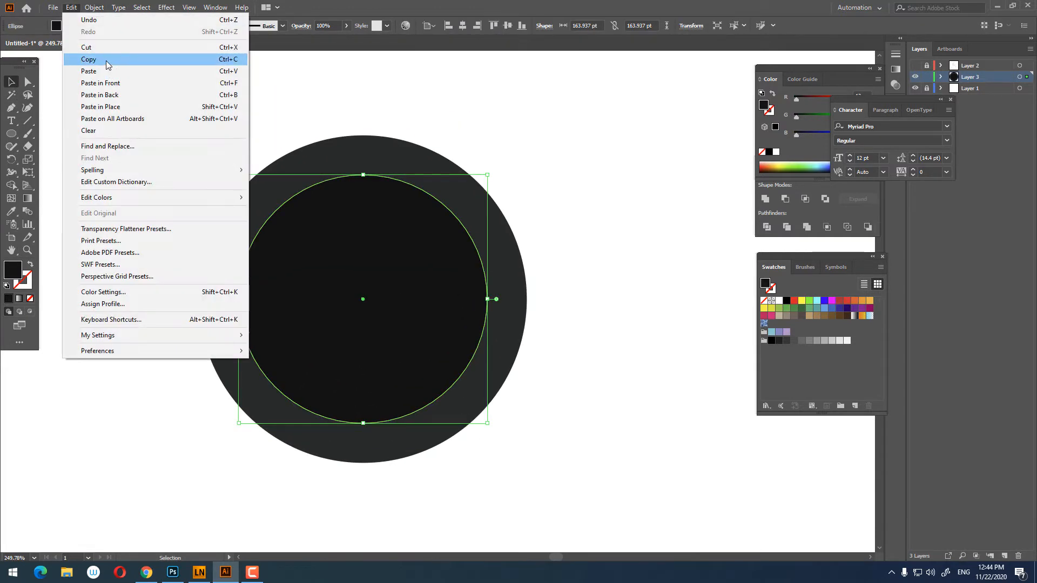
pyautogui.click(105, 61)
pyautogui.click(73, 8)
pyautogui.click(122, 82)
pyautogui.moveTo(367, 298); pyautogui.dragTo(385, 316)
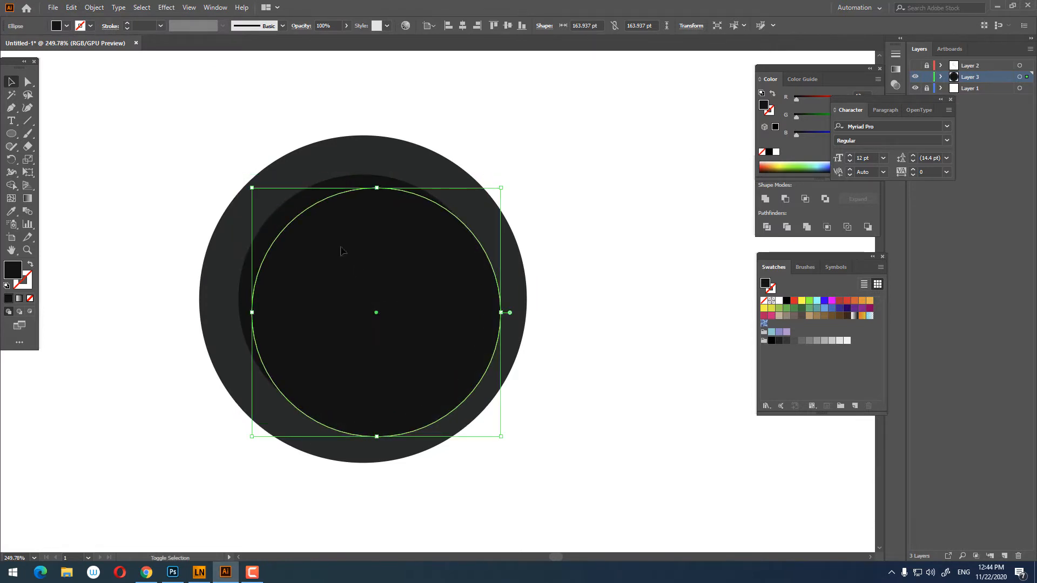
# - Divide the two overlapping inner circles, ungroup the result and delete all pieces except the upper-left crescent
pyautogui.click(766, 227)
pyautogui.rightClick(343, 252)
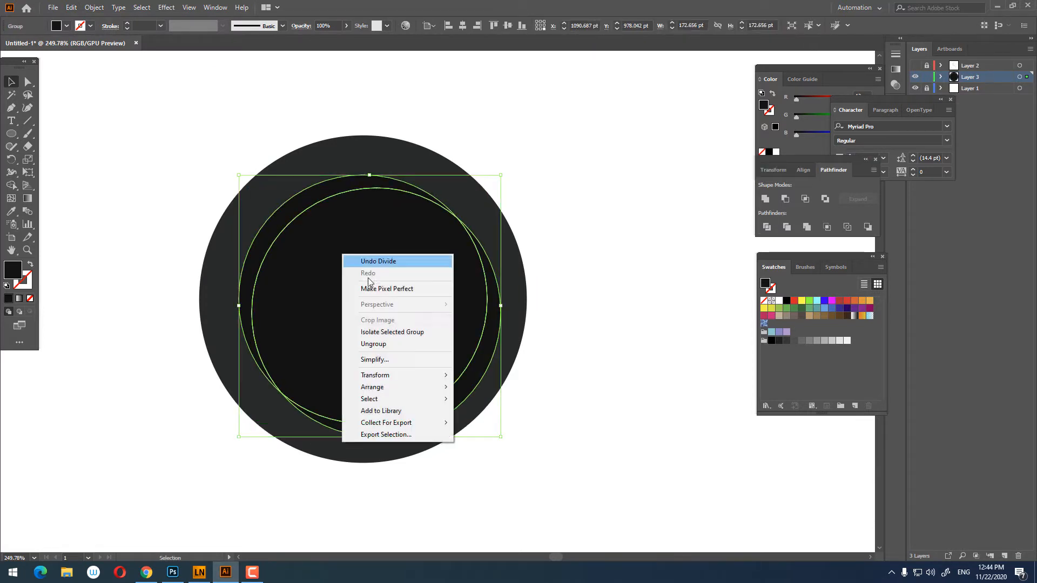
pyautogui.click(387, 340)
pyautogui.click(497, 394)
pyautogui.click(476, 362)
pyautogui.keyDown('shift'); pyautogui.click(483, 366); pyautogui.keyUp('shift')
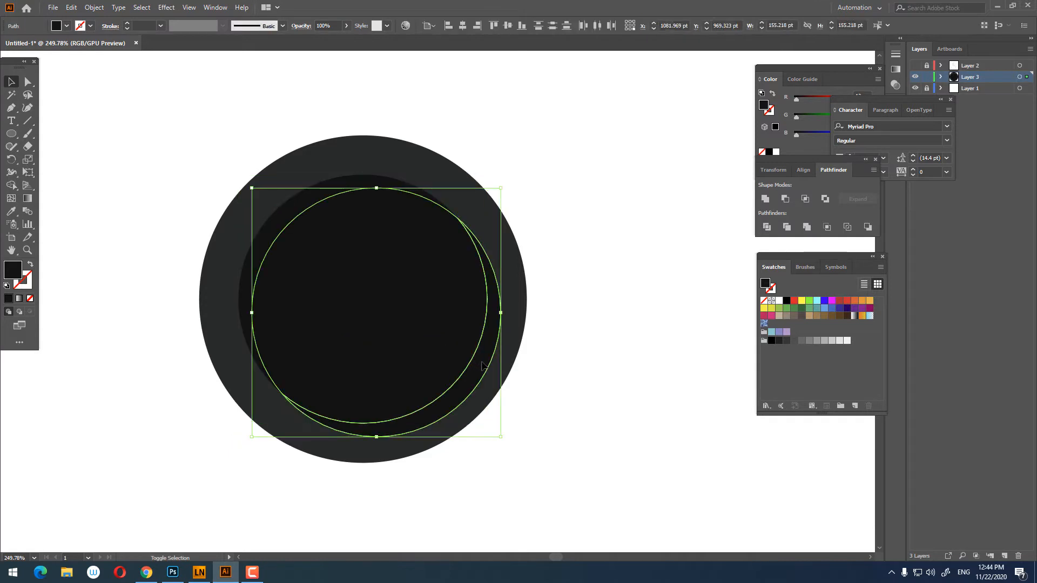
pyautogui.press('Delete')
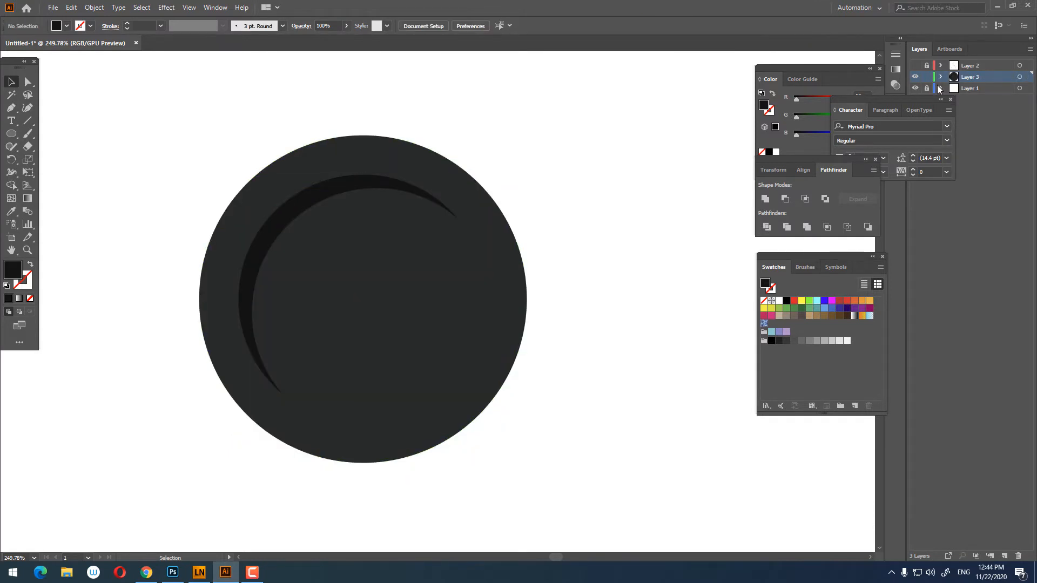
# - Show the sketch layer briefly to compare the crescent with the sketch, and hide it again
pyautogui.click(915, 74)
pyautogui.press('z')
pyautogui.keyDown('alt'); pyautogui.click(574, 227); pyautogui.keyUp('alt')
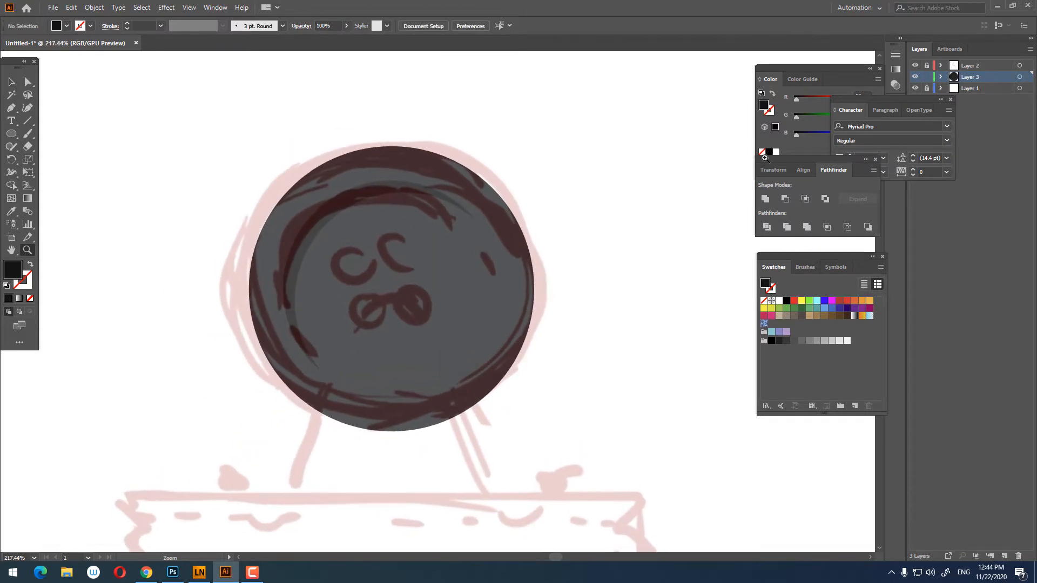
pyautogui.click(914, 67)
# - Draw a small circle about 29 pt wide inside the large circle and sample the crescent's dark fill for it
pyautogui.moveTo(439, 306); pyautogui.dragTo(540, 356)
pyautogui.press('v')
pyautogui.click(410, 275)
pyautogui.press('l')
pyautogui.moveTo(291, 210); pyautogui.dragTo(341, 260)
pyautogui.click(15, 209)
pyautogui.click(274, 172)
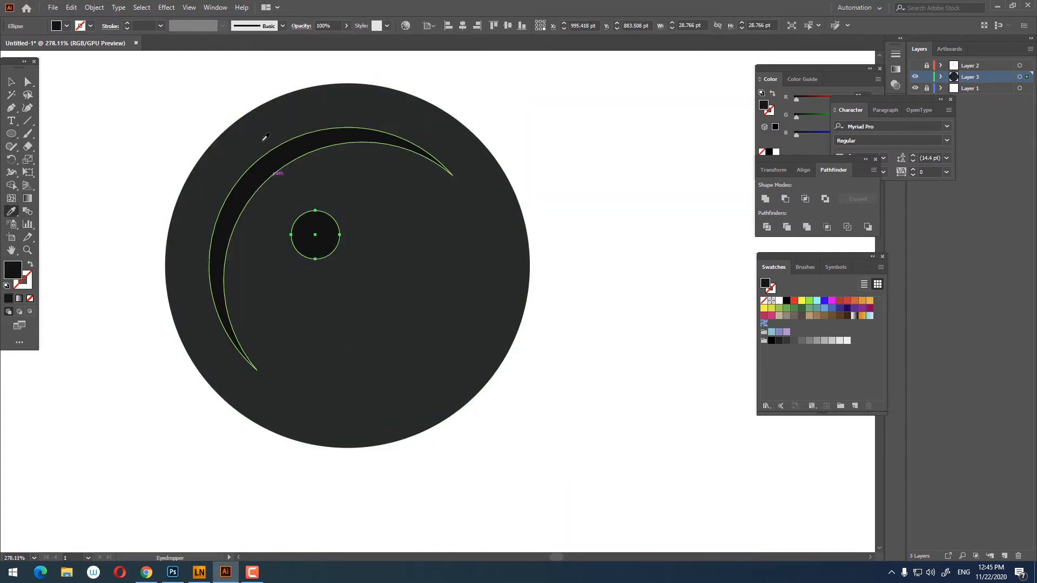
# - Align the small circle to the artboard's centre and move it up to just above the large circle's centre
pyautogui.press('v')
pyautogui.click(463, 25)
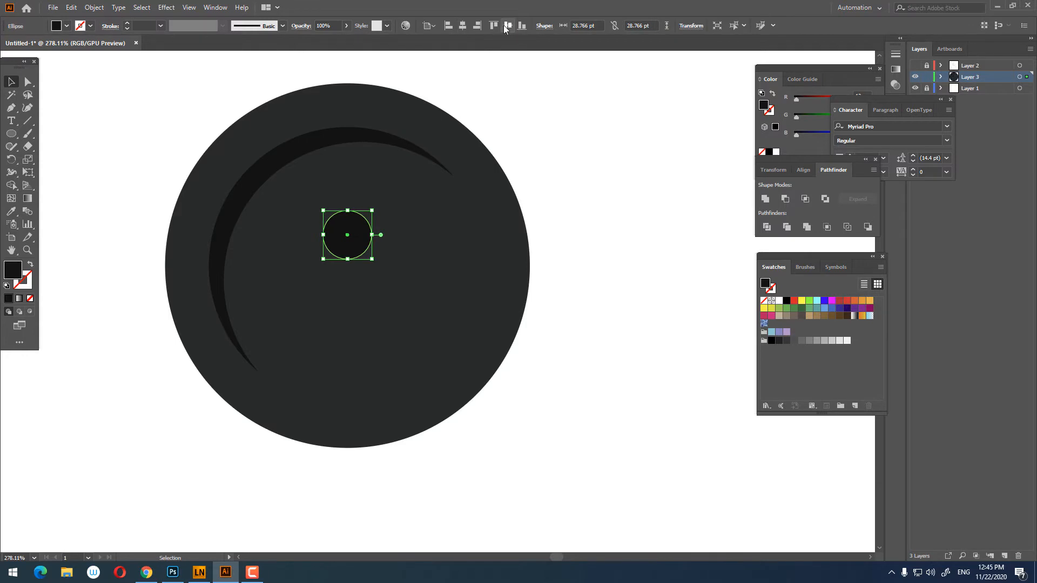
pyautogui.click(521, 25)
pyautogui.click(633, 343)
pyautogui.moveTo(327, 475); pyautogui.dragTo(326, 250)
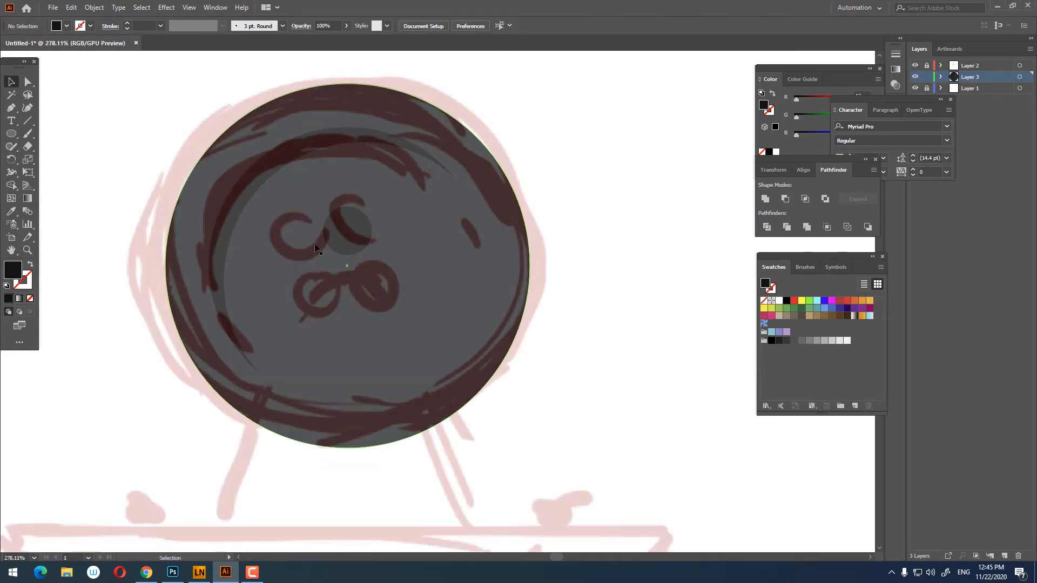
# - Duplicate the small circle in place and move the copy to the right, level with the original
pyautogui.click(350, 247)
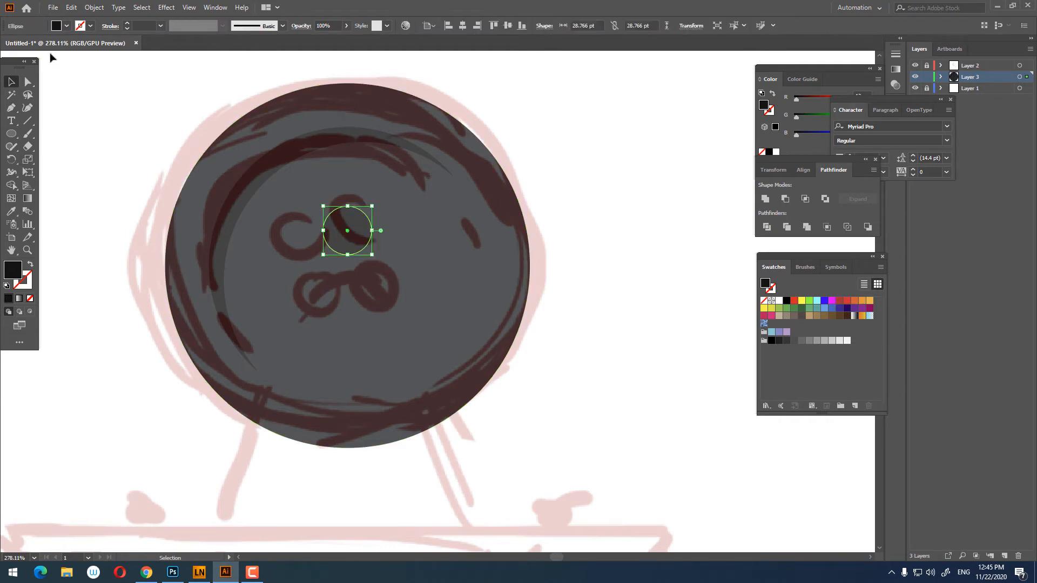
pyautogui.click(71, 7)
pyautogui.click(98, 55)
pyautogui.click(72, 7)
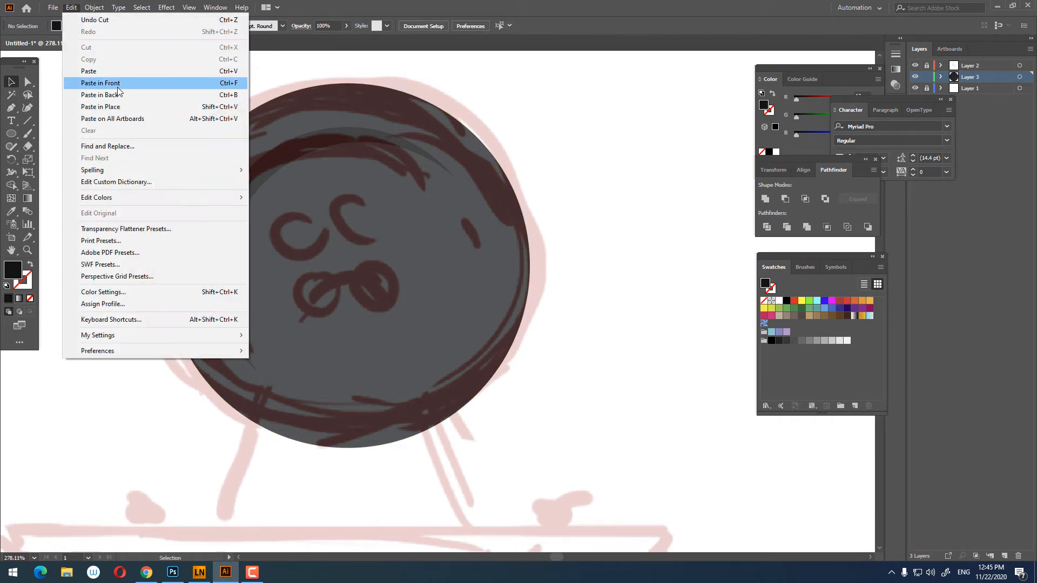
pyautogui.click(108, 83)
pyautogui.click(71, 7)
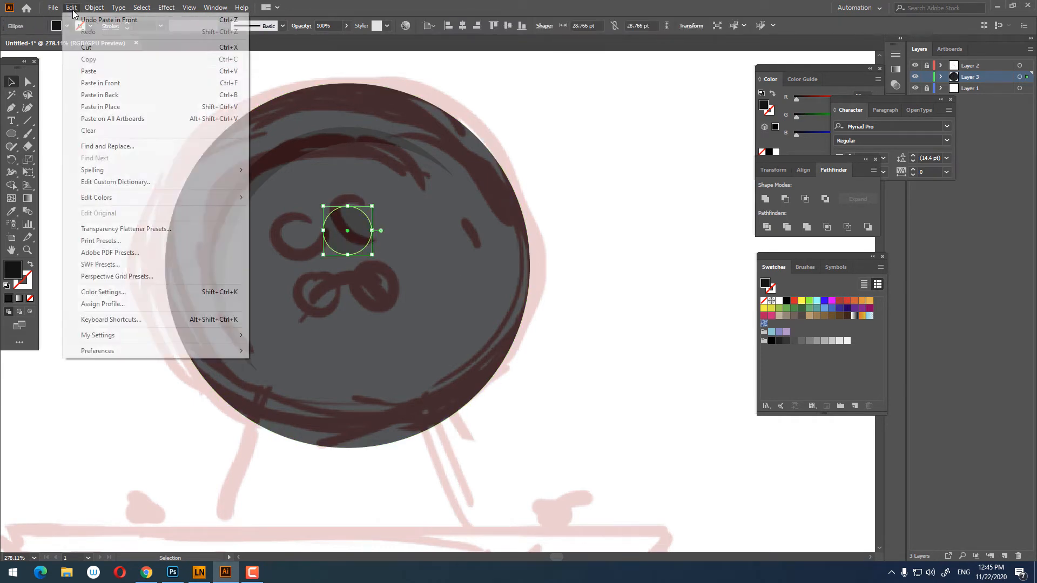
pyautogui.click(131, 84)
pyautogui.moveTo(366, 235); pyautogui.dragTo(427, 238)
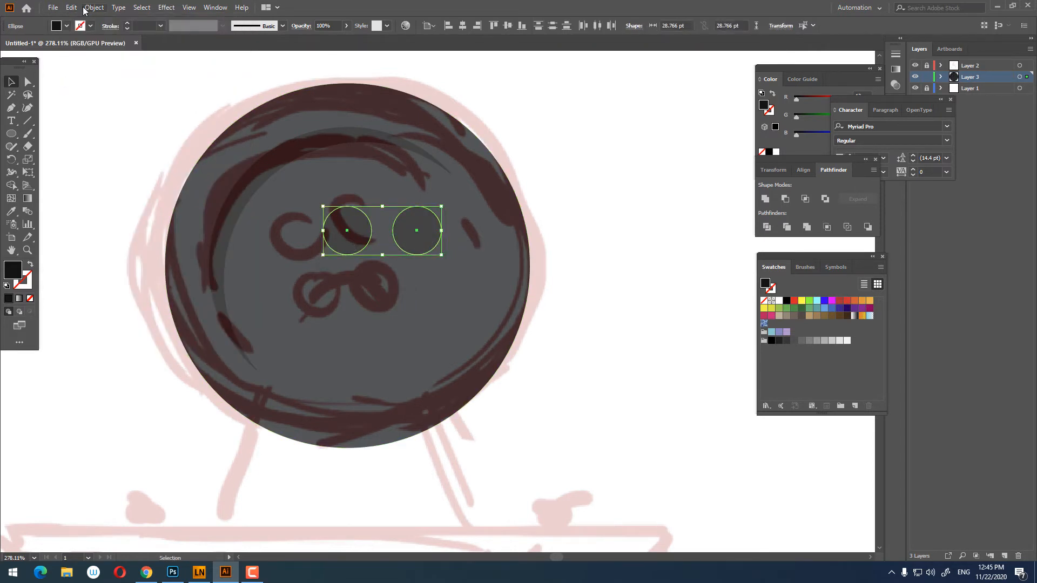
# - Duplicate the pair of small circles and move the copies straight down to form a two-by-two grid
pyautogui.click(71, 7)
pyautogui.click(76, 59)
pyautogui.click(71, 7)
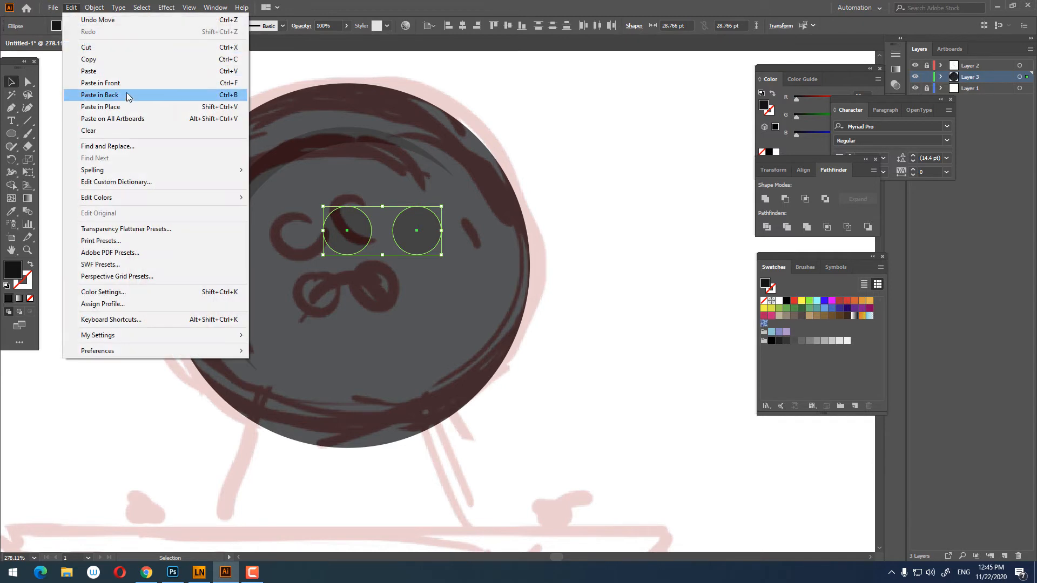
pyautogui.click(128, 95)
pyautogui.moveTo(425, 242); pyautogui.dragTo(423, 293)
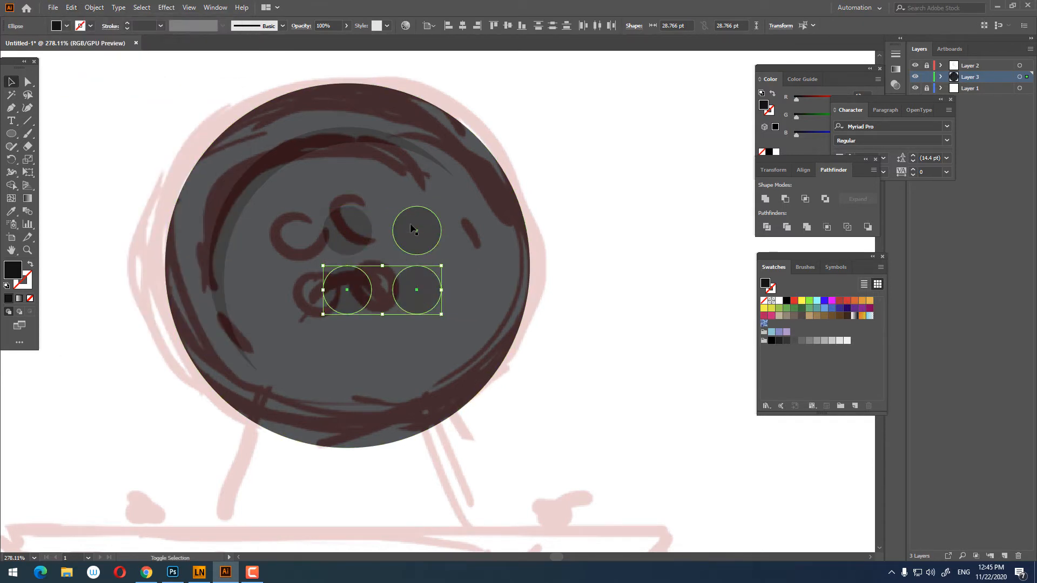
# - Group the four small circles and centre the group on the large circle
pyautogui.keyDown('shift'); pyautogui.click(355, 229); pyautogui.keyUp('shift')
pyautogui.rightClick(435, 290)
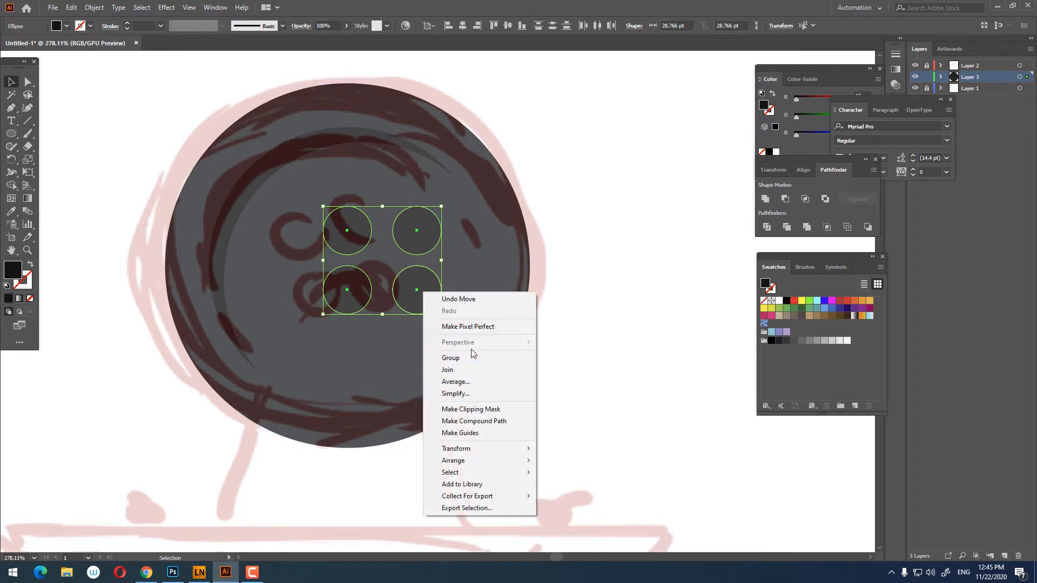
pyautogui.click(473, 359)
pyautogui.click(461, 25)
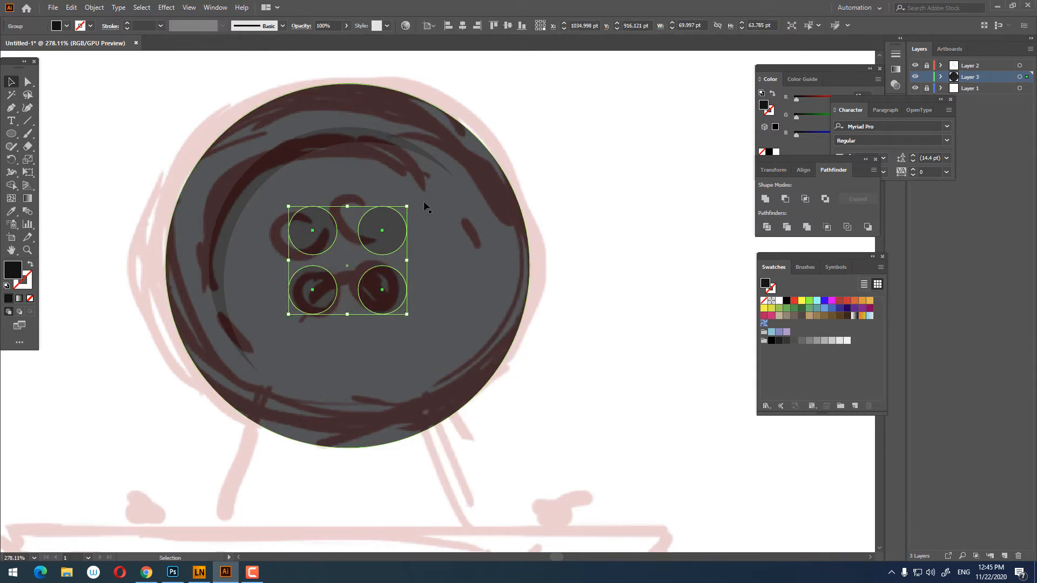
pyautogui.click(581, 301)
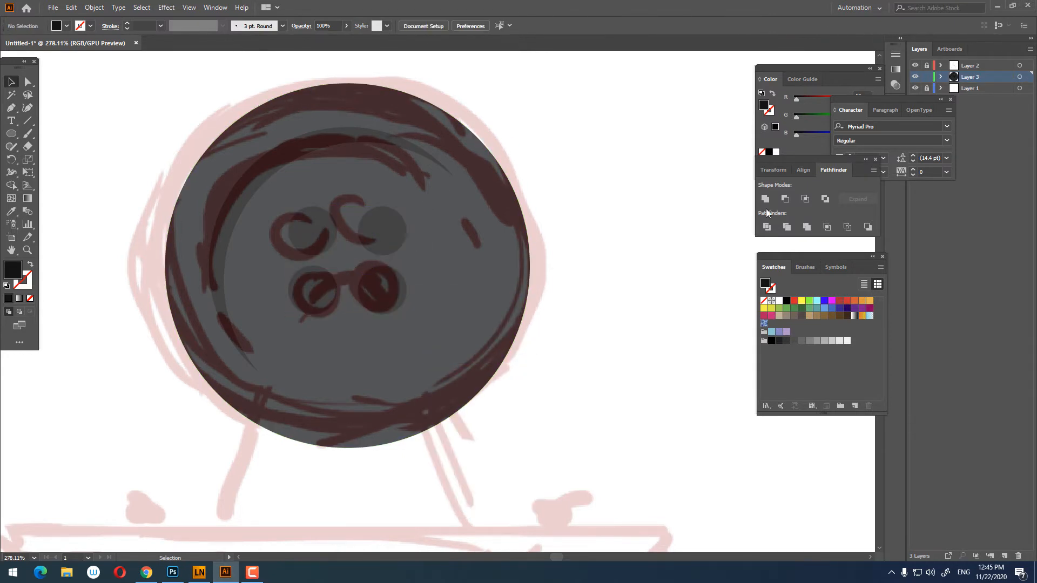
# - Hide the sketch layer and copy the group of four small circles
pyautogui.click(916, 65)
pyautogui.press('z')
pyautogui.moveTo(622, 276)
pyautogui.mouseDown()
pyautogui.moveTo(529, 288)
pyautogui.moveTo(640, 276)
pyautogui.mouseUp()
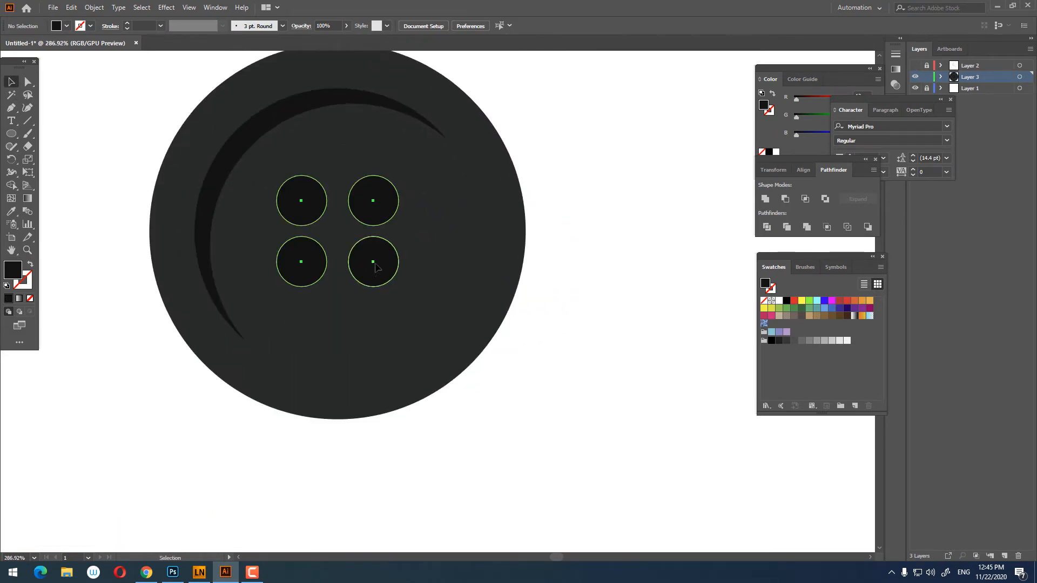
pyautogui.click(375, 263)
pyautogui.click(72, 8)
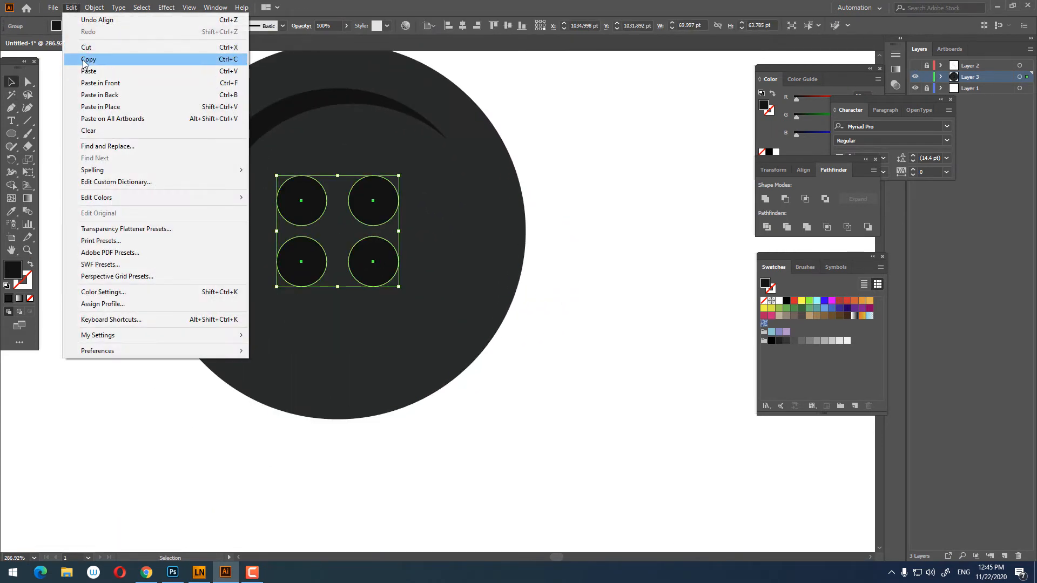
pyautogui.click(83, 61)
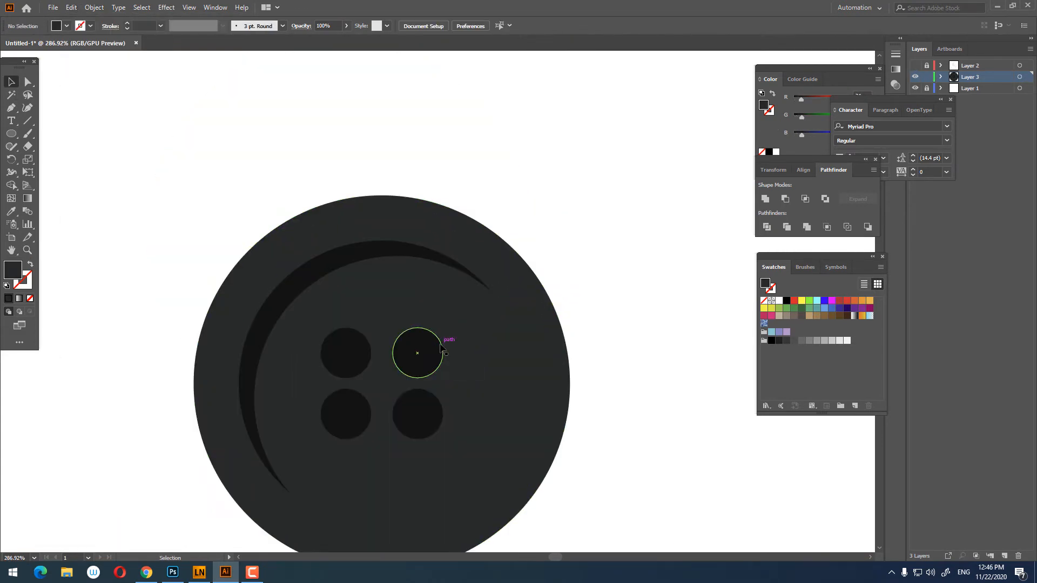
# - Ungroup the large circle from its crescent and subtract the four small circles from it with Minus Front
pyautogui.click(436, 347)
pyautogui.rightClick(465, 281)
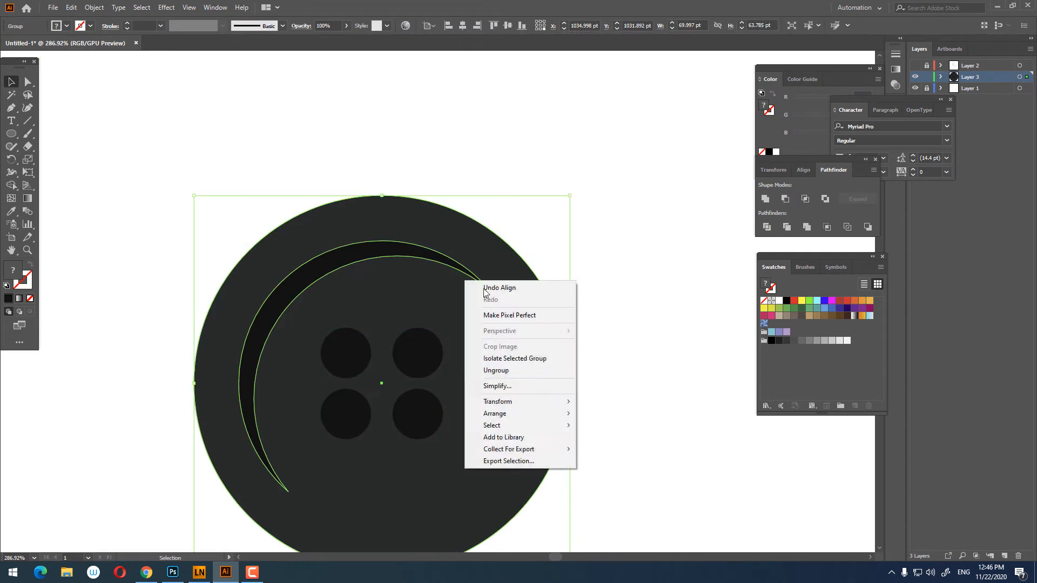
pyautogui.click(542, 371)
pyautogui.click(612, 400)
pyautogui.moveTo(612, 402); pyautogui.dragTo(595, 305)
pyautogui.click(403, 253)
pyautogui.keyDown('shift'); pyautogui.click(491, 252); pyautogui.keyUp('shift')
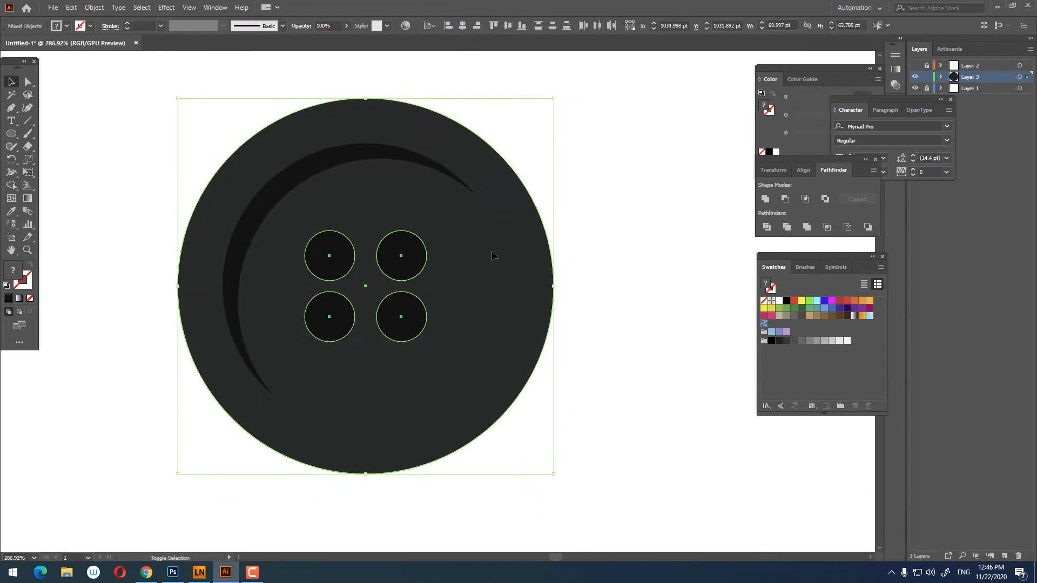
pyautogui.click(785, 200)
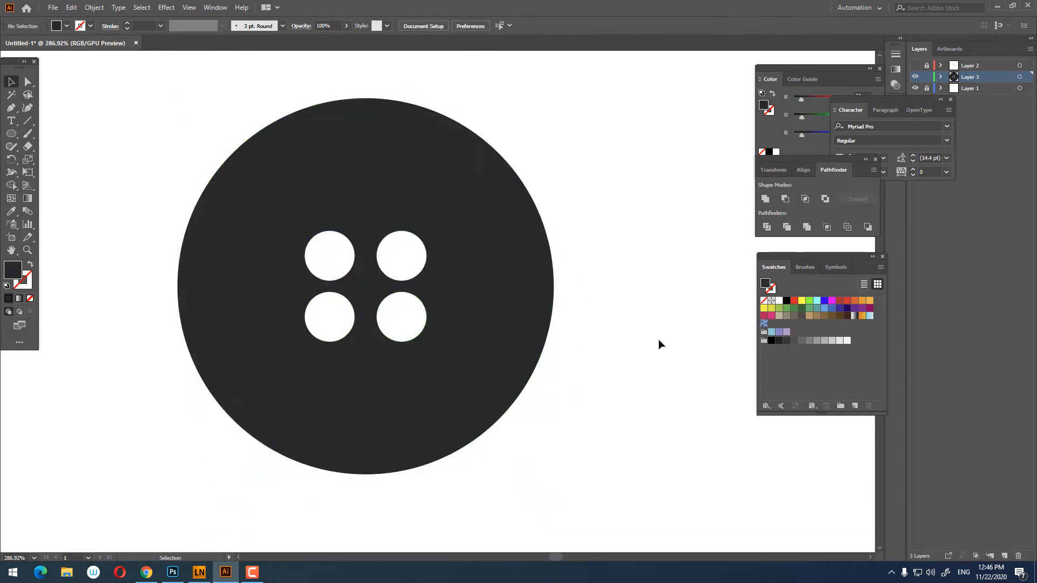
# - Send the pierced large circle to the back, behind the crescent
pyautogui.rightClick(485, 303)
pyautogui.moveTo(578, 424)
pyautogui.click(721, 459)
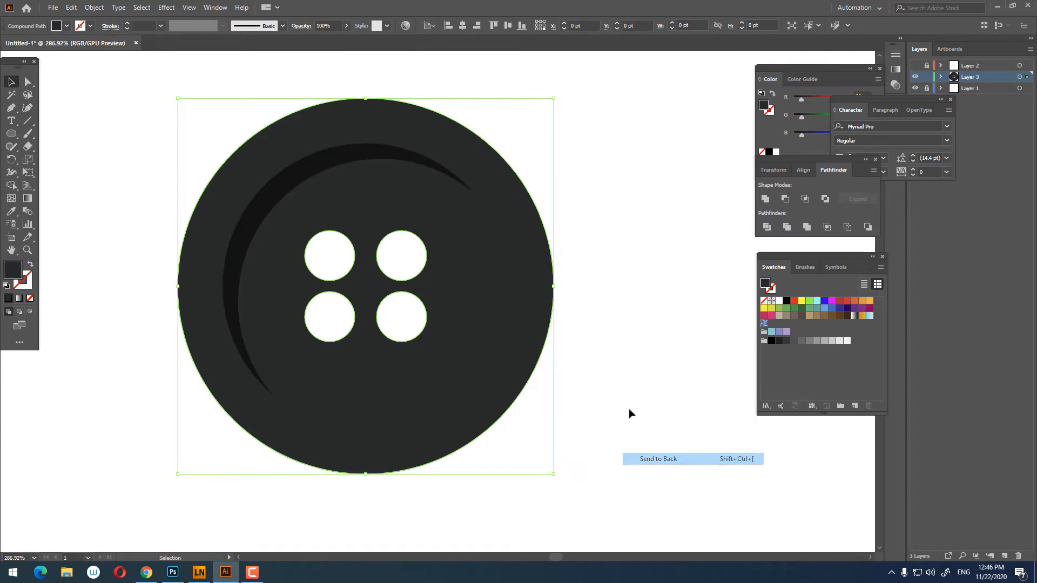
pyautogui.click(630, 414)
# - Paste the copied four circles in front, in place over the button's holes
pyautogui.moveTo(600, 350); pyautogui.dragTo(503, 319)
pyautogui.moveTo(451, 350); pyautogui.dragTo(493, 353)
pyautogui.hotkey('ctrl', 'f')
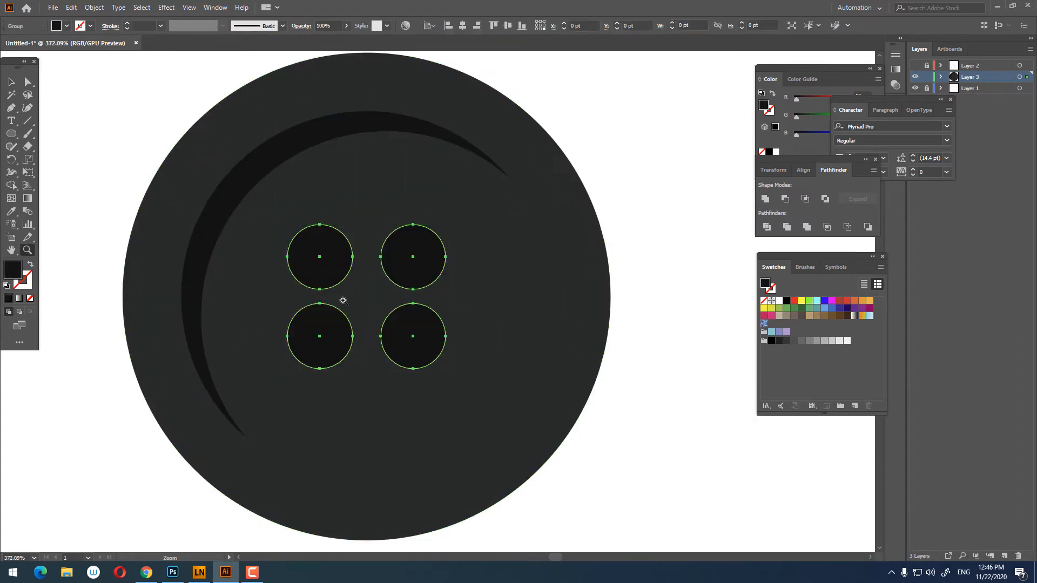
pyautogui.moveTo(389, 332); pyautogui.dragTo(410, 347)
pyautogui.click(10, 82)
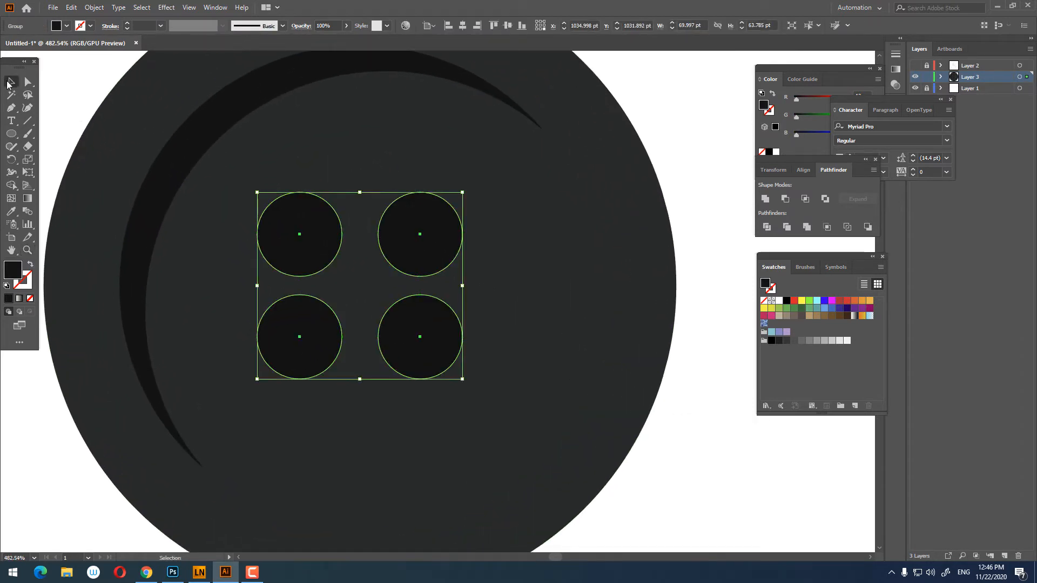
# - Duplicate the four-circle group in front, offset the copy slightly down and to the right, and select both groups
pyautogui.click(71, 8)
pyautogui.click(128, 59)
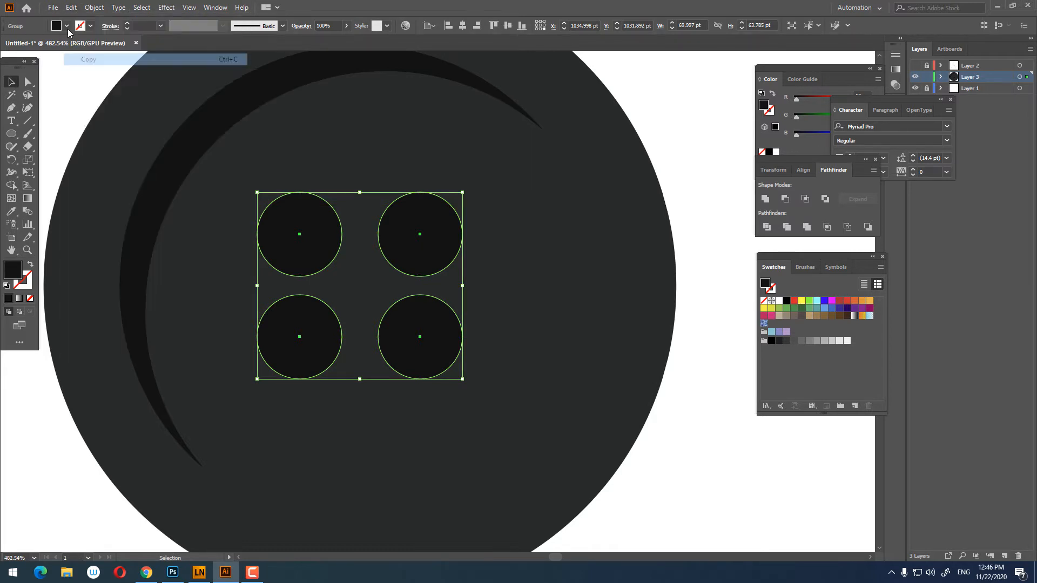
pyautogui.click(71, 8)
pyautogui.click(127, 89)
pyautogui.moveTo(320, 251); pyautogui.dragTo(327, 260)
pyautogui.keyDown('shift'); pyautogui.click(401, 210); pyautogui.keyUp('shift')
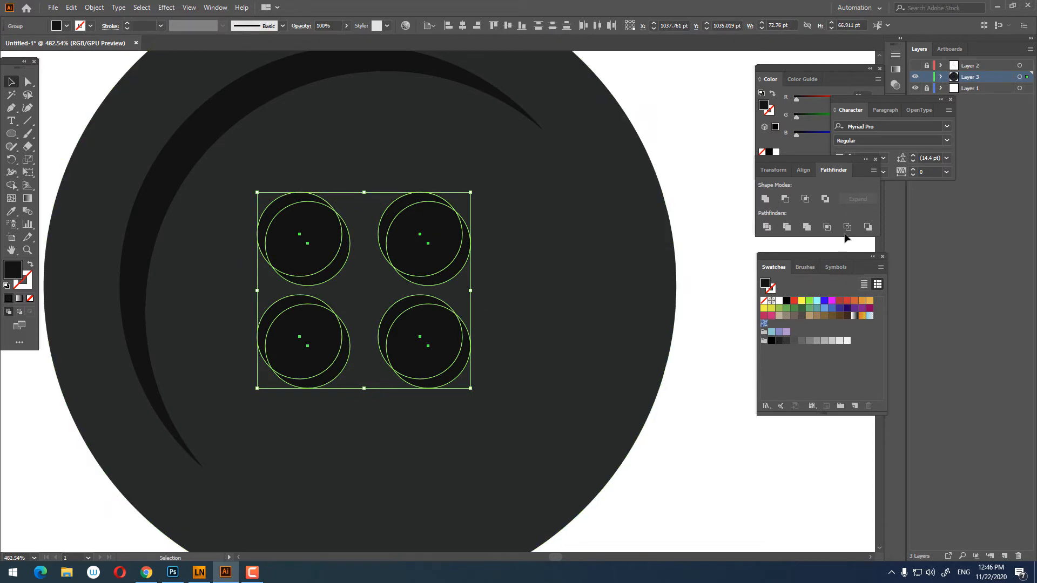
# - Try to subtract the offset circle copies from the original four circles with Minus Front
pyautogui.click(786, 199)
pyautogui.hotkey('ctrl', 'space')
pyautogui.moveTo(529, 218); pyautogui.dragTo(546, 324)
pyautogui.hotkey('ctrl', 'z')
pyautogui.press('v')
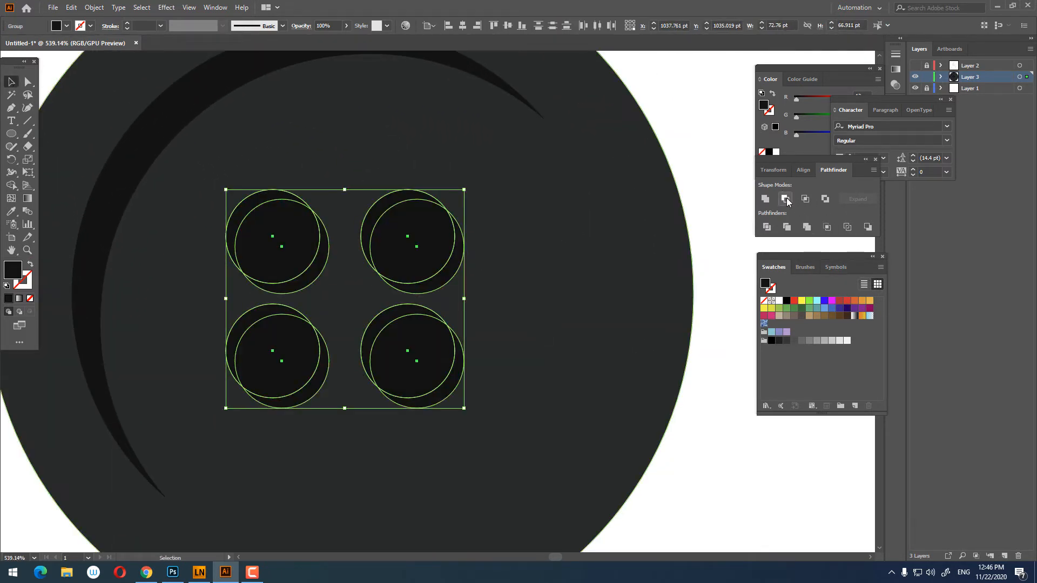
# - Divide the overlapping hole circles and delete their overlap and lower-right pieces, keeping only an upper-left crescent in each hole
pyautogui.rightClick(361, 303)
pyautogui.click(399, 353)
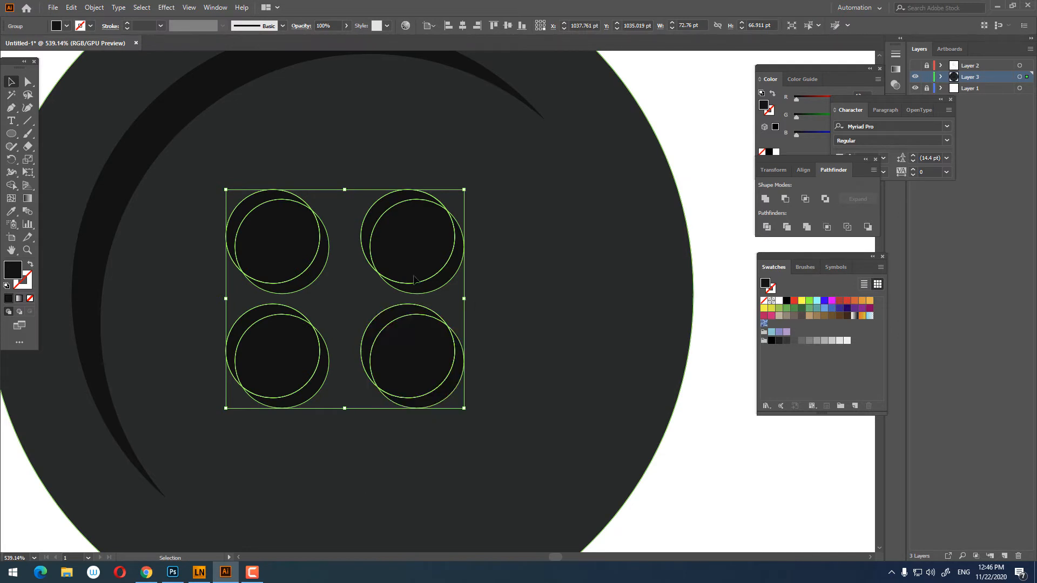
pyautogui.moveTo(473, 306); pyautogui.dragTo(412, 252)
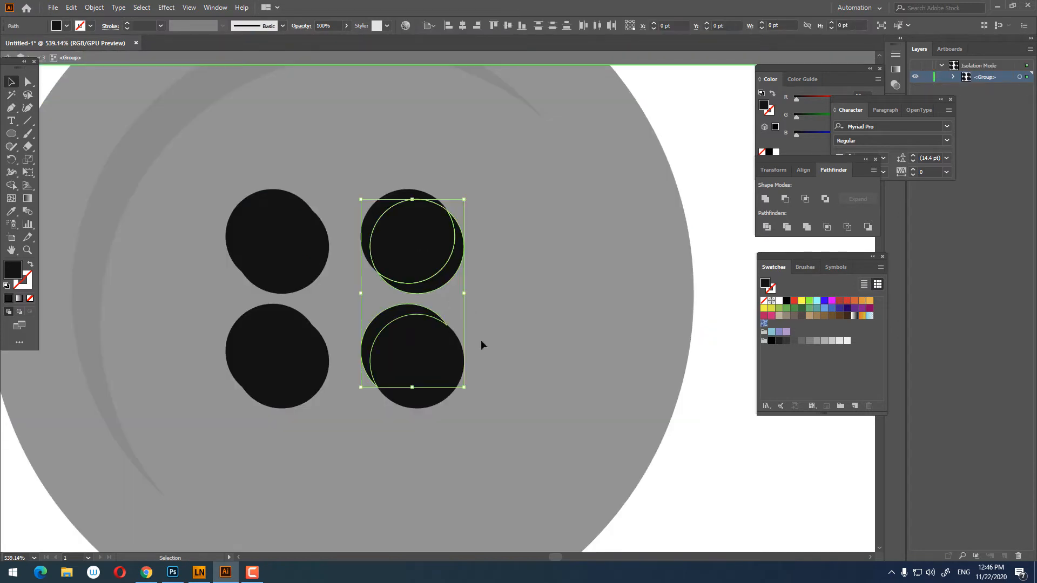
pyautogui.click(425, 360)
pyautogui.keyDown('shift'); pyautogui.click(389, 278); pyautogui.keyUp('shift')
pyautogui.keyDown('shift'); pyautogui.click(285, 263); pyautogui.keyUp('shift')
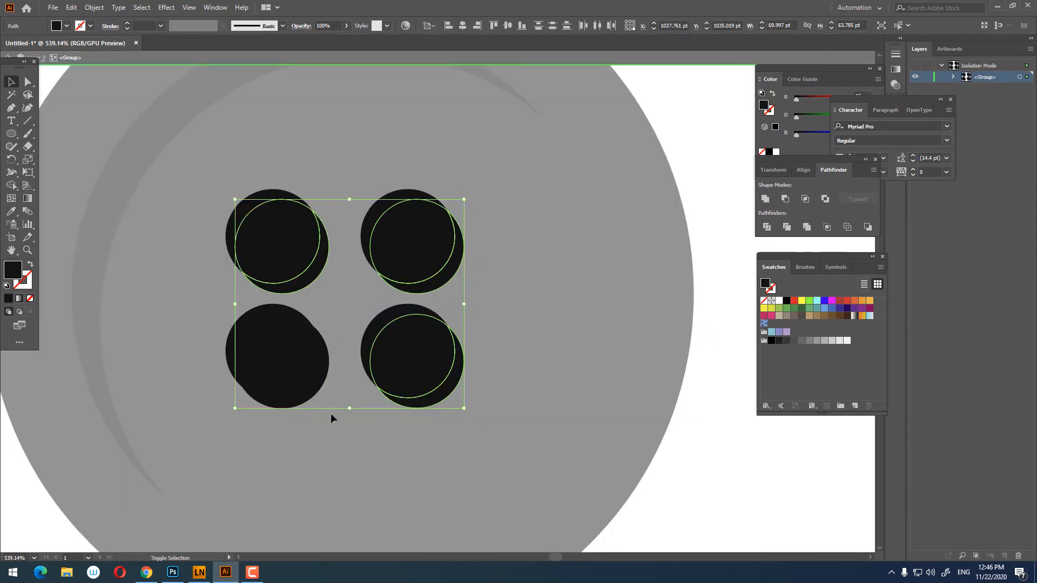
pyautogui.moveTo(287, 371); pyautogui.dragTo(286, 371)
pyautogui.press('Delete')
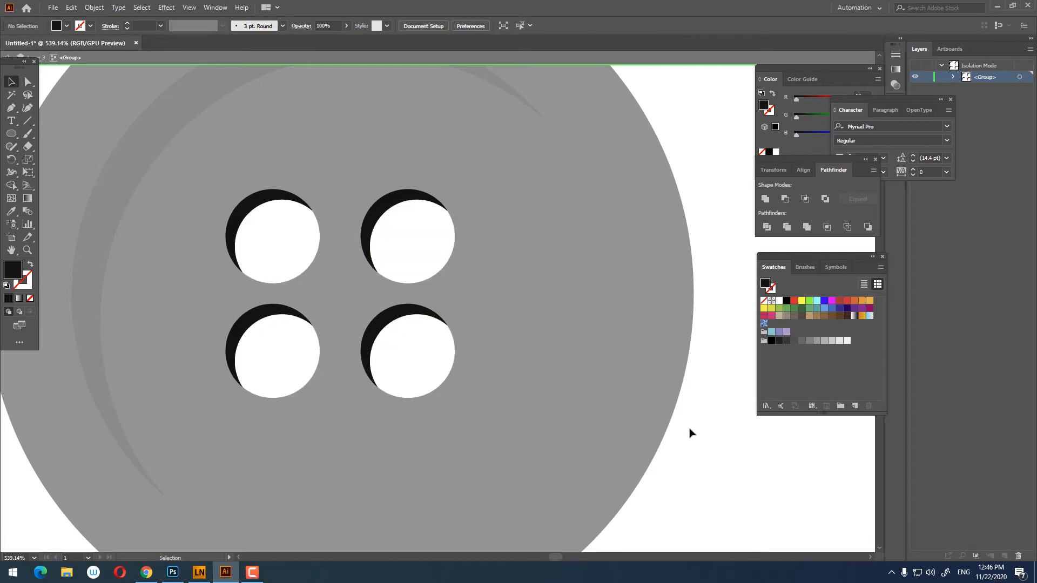
pyautogui.doubleClick(689, 429)
# - Show and unlock the sketch layer, move the sketch image to the right of the button, and lock the layer again
pyautogui.press('m')
pyautogui.moveTo(593, 294); pyautogui.dragTo(417, 290)
pyautogui.moveTo(435, 271); pyautogui.dragTo(546, 423)
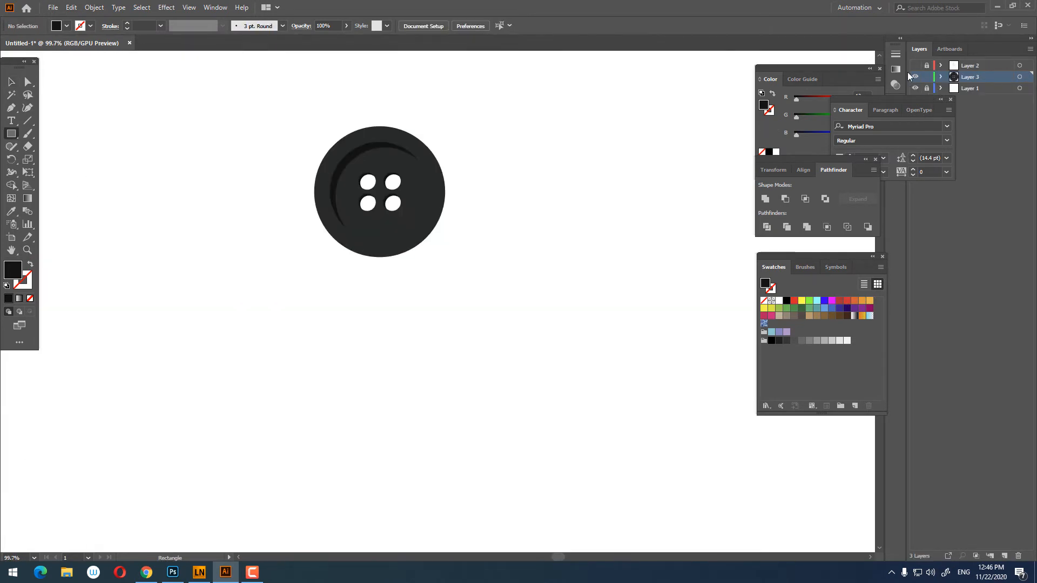
pyautogui.click(914, 65)
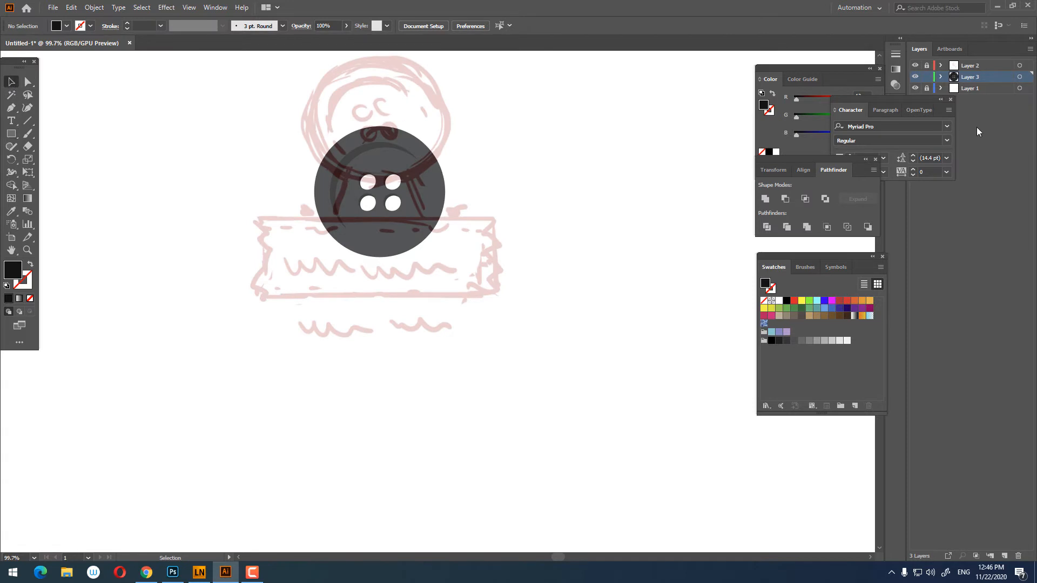
pyautogui.click(440, 270)
pyautogui.moveTo(439, 270); pyautogui.dragTo(676, 300)
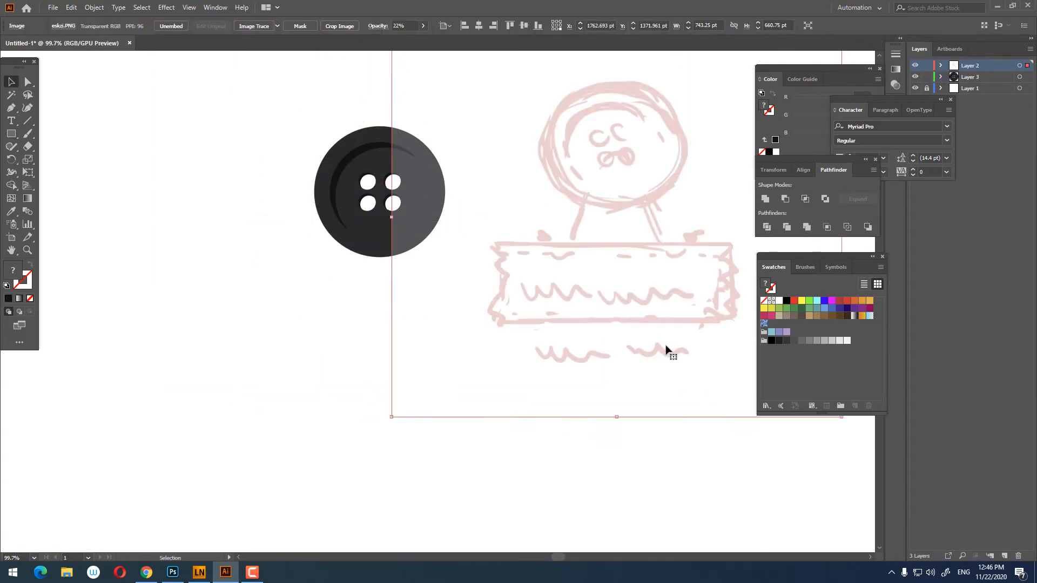
pyautogui.moveTo(664, 352)
pyautogui.mouseDown()
pyautogui.moveTo(464, 344)
pyautogui.moveTo(543, 344)
pyautogui.mouseUp()
pyautogui.scroll(2, 549, 363)
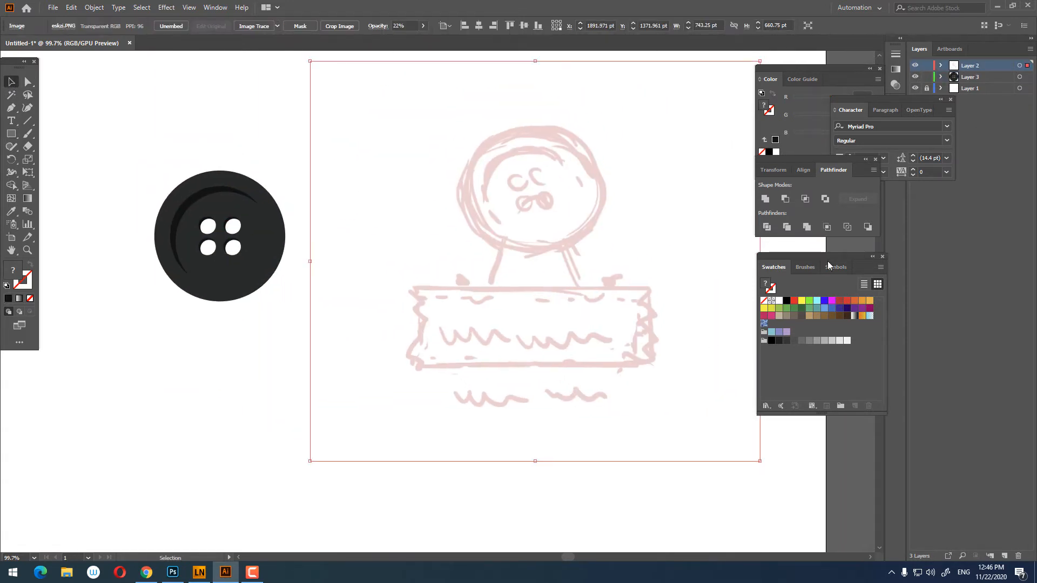
pyautogui.click(926, 65)
# - Move Layer 3 above the sketch layer and draw a dark rectangle about 381 by 142 pt below the button
pyautogui.moveTo(423, 354); pyautogui.dragTo(524, 316)
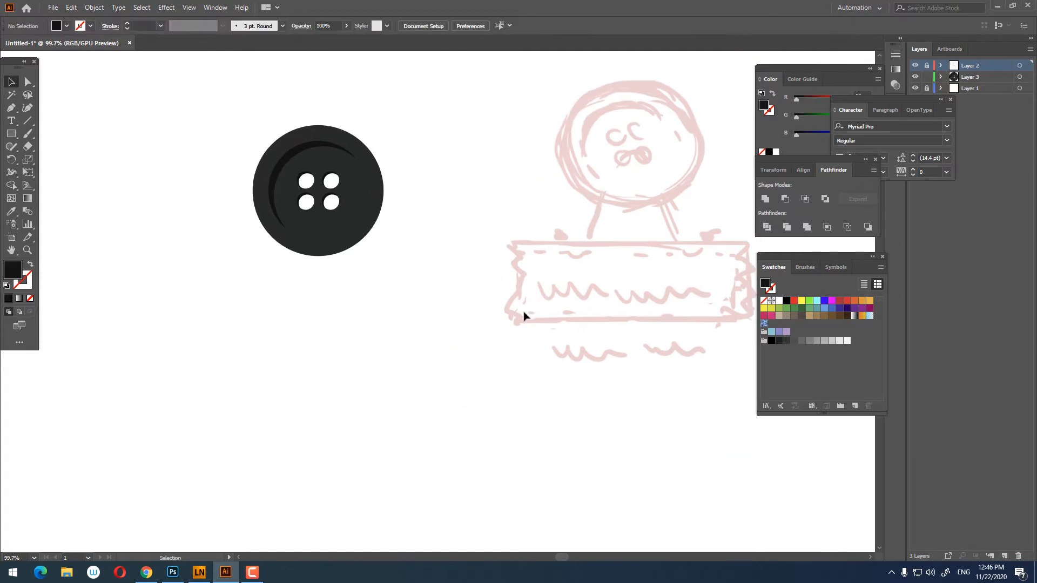
pyautogui.moveTo(342, 299); pyautogui.dragTo(321, 366)
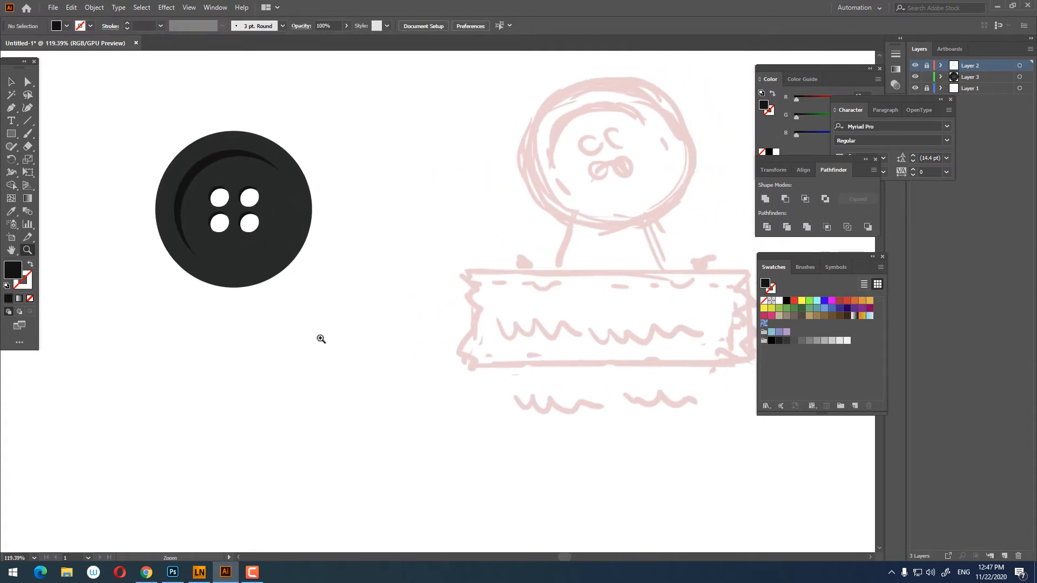
pyautogui.moveTo(40, 262); pyautogui.dragTo(89, 240)
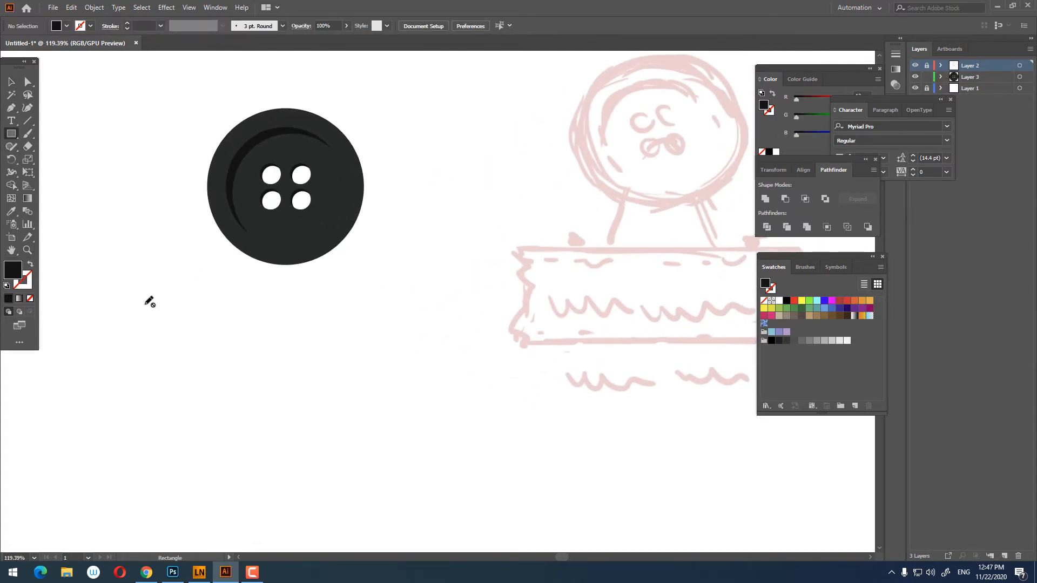
pyautogui.moveTo(973, 76); pyautogui.dragTo(980, 64)
pyautogui.moveTo(129, 315); pyautogui.dragTo(405, 417)
# - Select all the artwork and centre the rectangle on the button both horizontally and vertically
pyautogui.click(11, 81)
pyautogui.hotkey('ctrl', 'a')
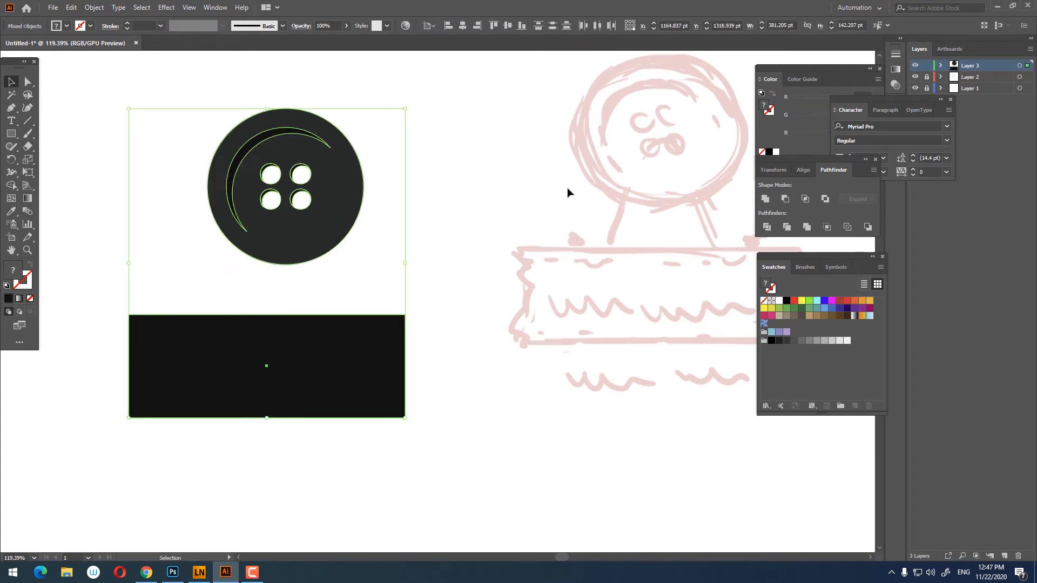
pyautogui.click(462, 28)
pyautogui.click(508, 27)
pyautogui.click(489, 227)
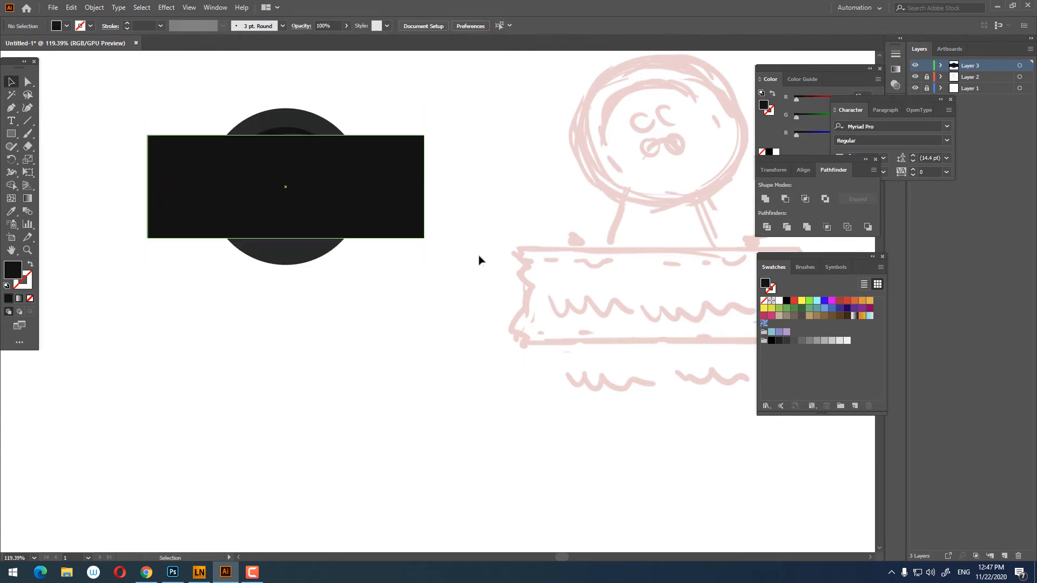
# - Move the rectangle straight down, leaving a gap between it and the button
pyautogui.moveTo(416, 208); pyautogui.dragTo(417, 338)
pyautogui.moveTo(463, 455); pyautogui.dragTo(554, 481)
pyautogui.moveTo(488, 389); pyautogui.dragTo(489, 436)
pyautogui.moveTo(541, 519); pyautogui.dragTo(459, 515)
pyautogui.click(429, 452)
pyautogui.moveTo(422, 425); pyautogui.dragTo(431, 385)
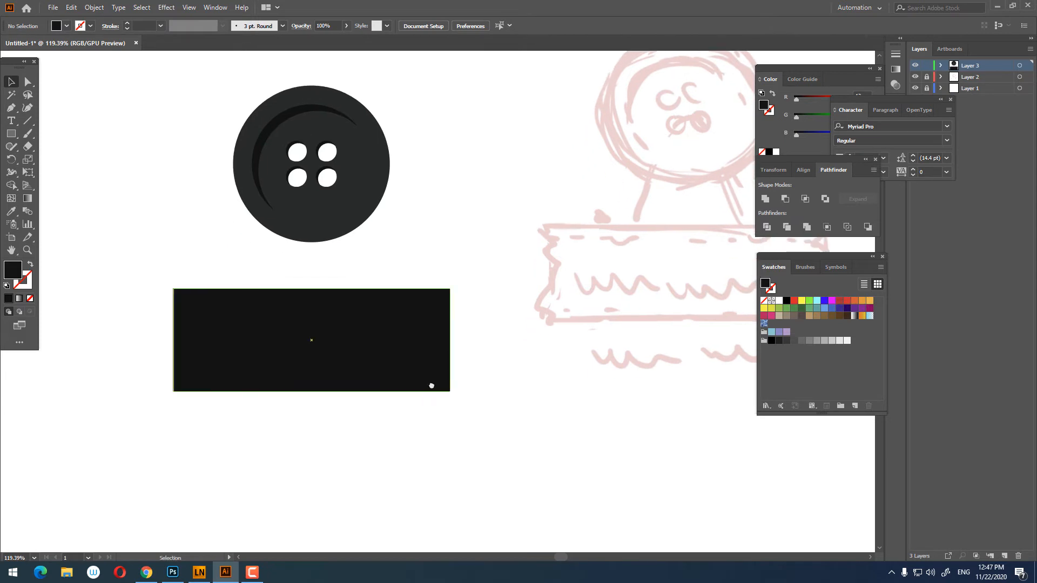
# - Change the dark rectangle's fill to a light blue and deselect it
pyautogui.moveTo(340, 367); pyautogui.dragTo(340, 389)
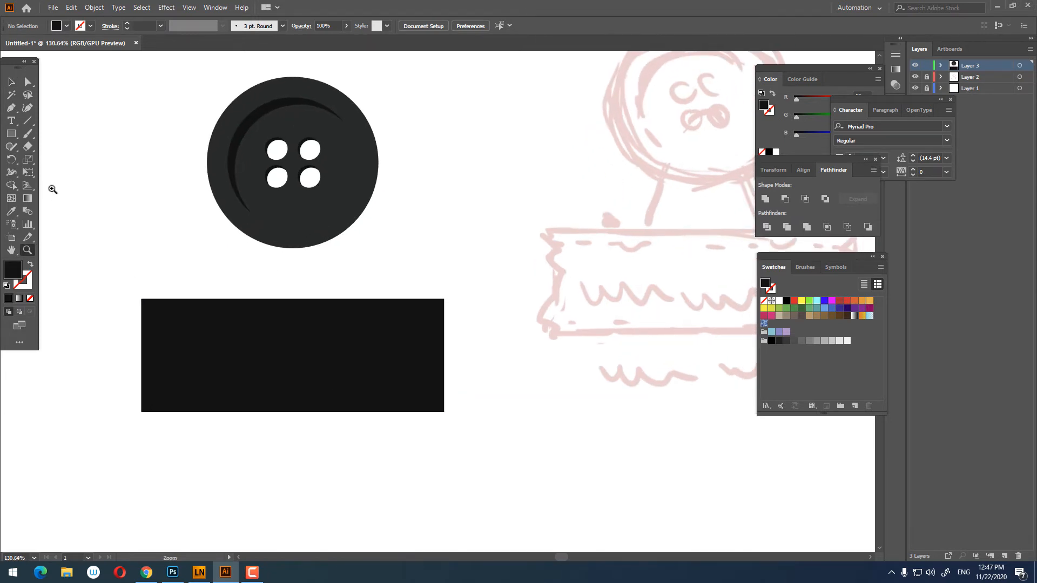
pyautogui.click(11, 81)
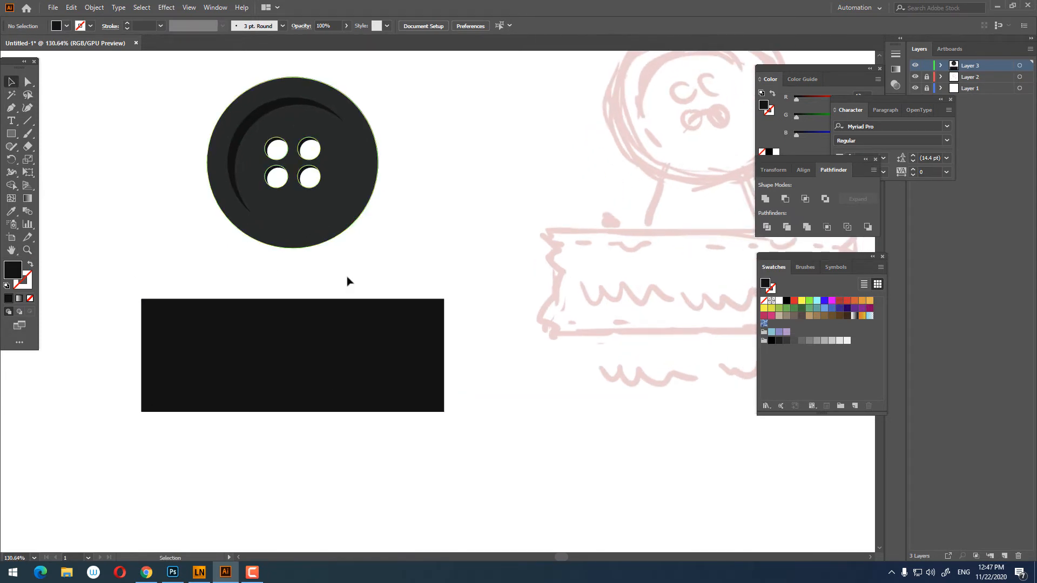
pyautogui.click(382, 324)
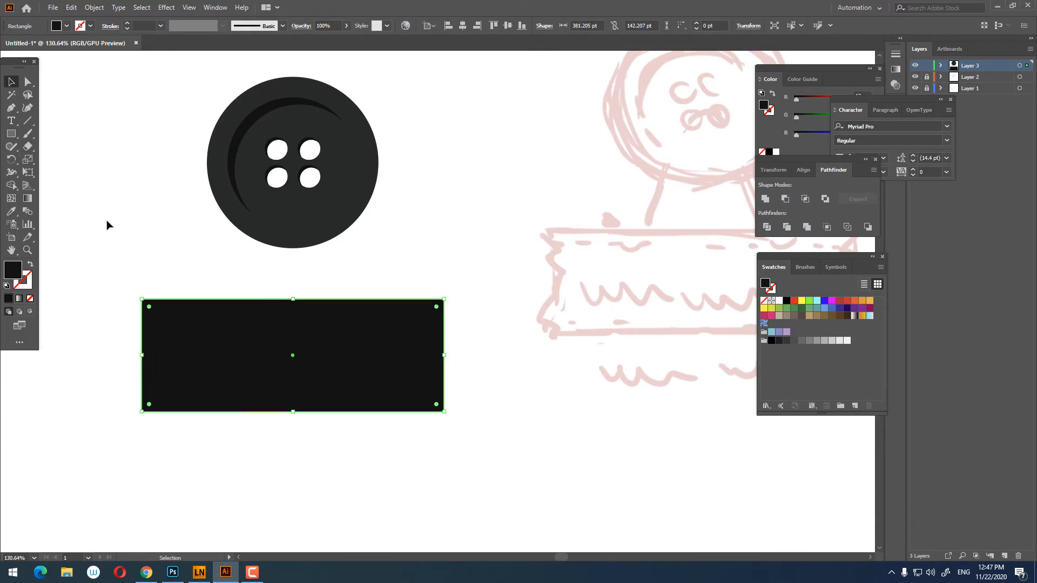
pyautogui.doubleClick(11, 268)
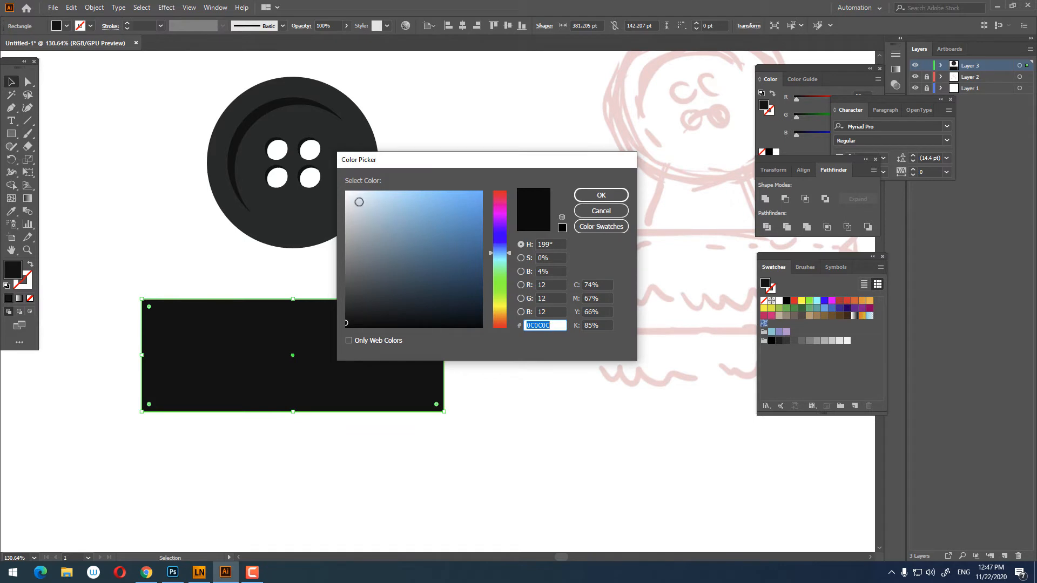
pyautogui.click(388, 195)
pyautogui.click(588, 198)
pyautogui.click(481, 404)
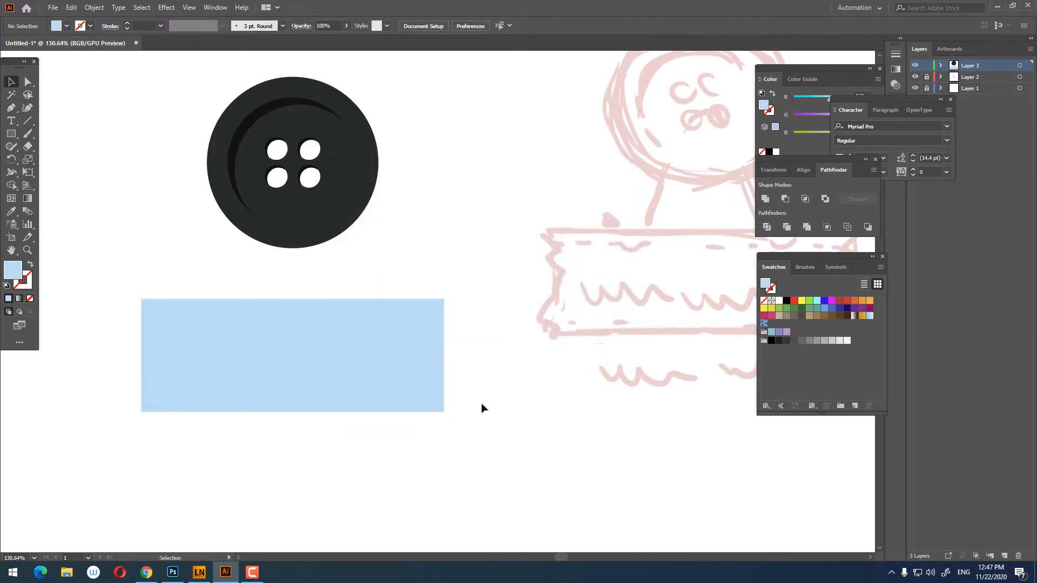
# - Select the rectangle below the button and set its fill to light beige F2D1AA
pyautogui.moveTo(465, 394); pyautogui.dragTo(211, 102)
pyautogui.click(358, 342)
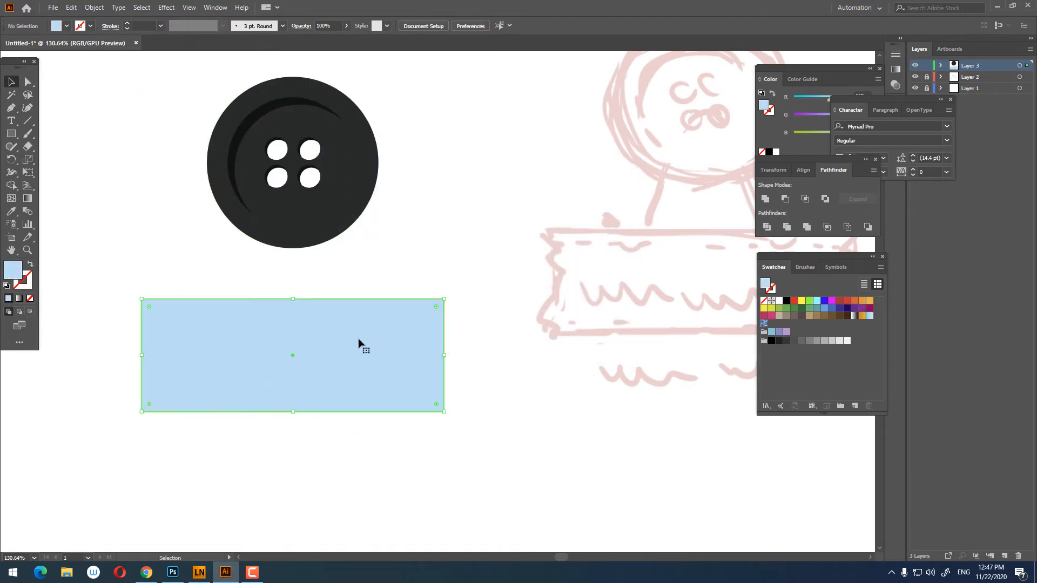
pyautogui.doubleClick(20, 275)
pyautogui.click(501, 315)
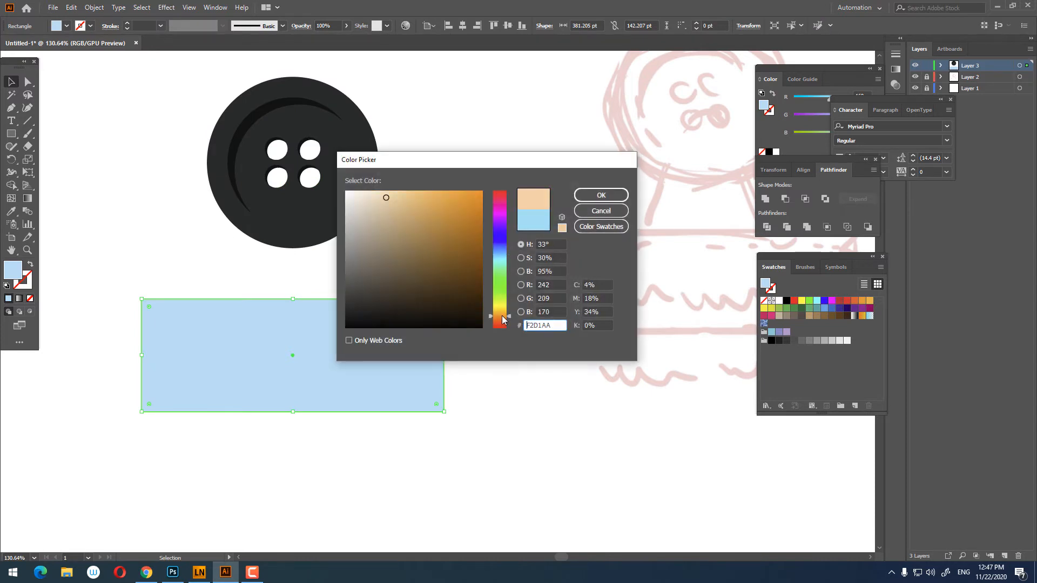
pyautogui.click(608, 196)
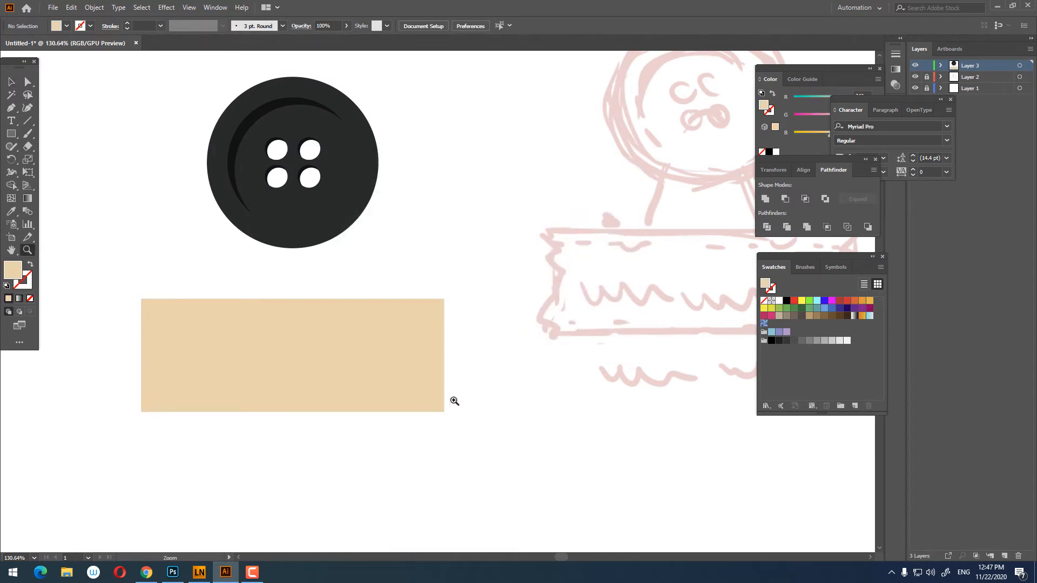
# - Select only the button's round body, without its crescents, and fill it with bright red FF3E3E
pyautogui.moveTo(454, 401); pyautogui.dragTo(458, 404)
pyautogui.moveTo(361, 326); pyautogui.dragTo(409, 364)
pyautogui.moveTo(513, 312); pyautogui.dragTo(141, 107)
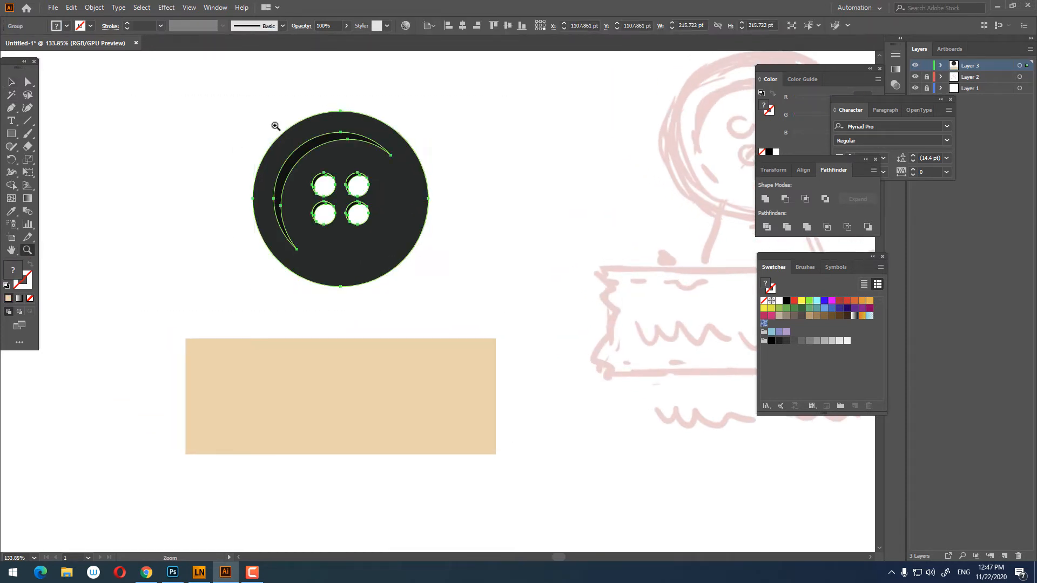
pyautogui.click(275, 126)
pyautogui.click(28, 82)
pyautogui.click(164, 166)
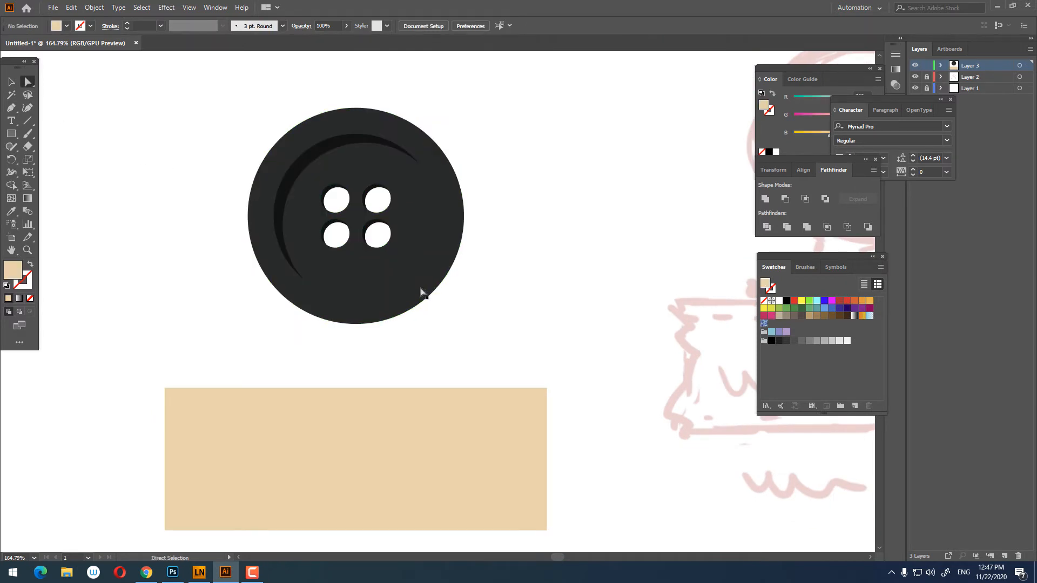
pyautogui.click(422, 288)
pyautogui.doubleClick(12, 270)
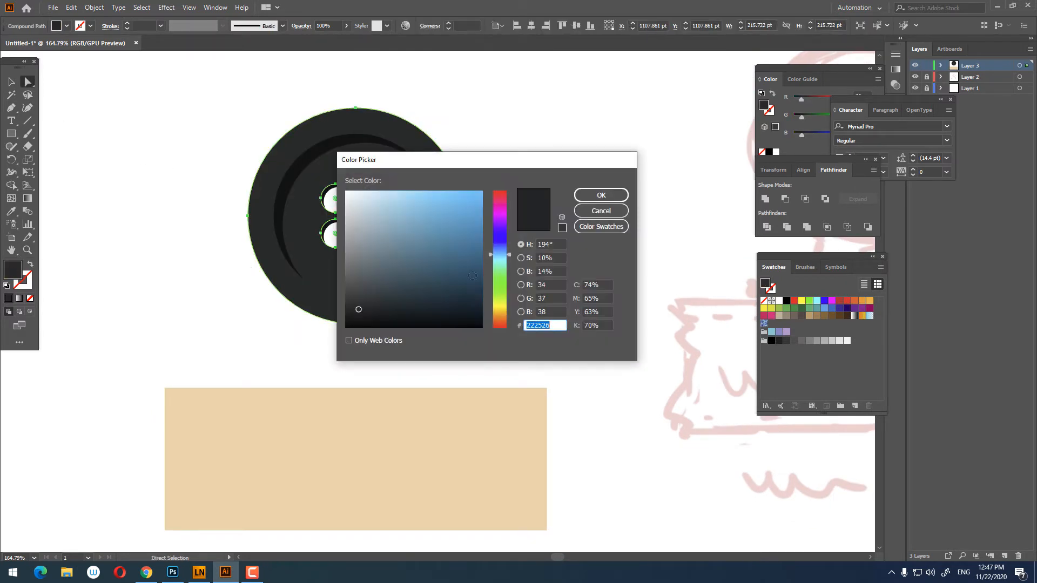
pyautogui.moveTo(496, 210)
pyautogui.mouseDown()
pyautogui.moveTo(499, 193)
pyautogui.moveTo(449, 189)
pyautogui.mouseUp()
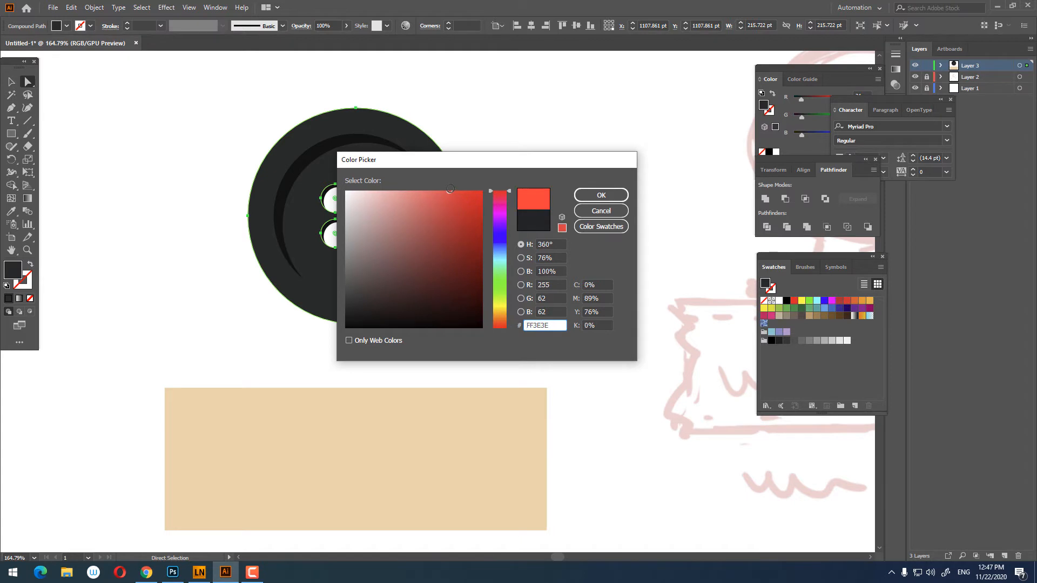
pyautogui.click(601, 194)
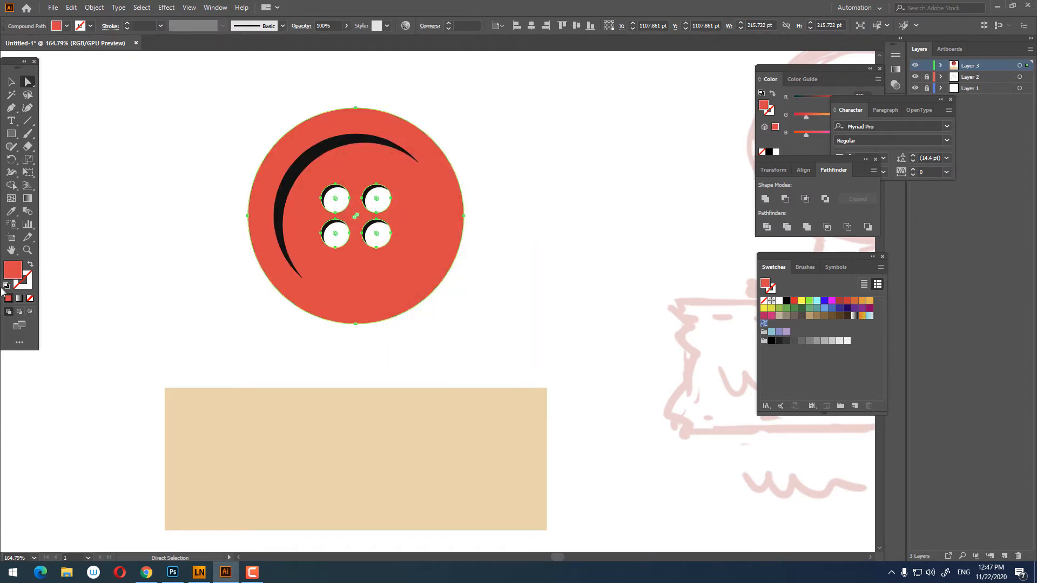
# - Change the button body's fill to vivid pink FF3BA7
pyautogui.doubleClick(13, 270)
pyautogui.click(500, 203)
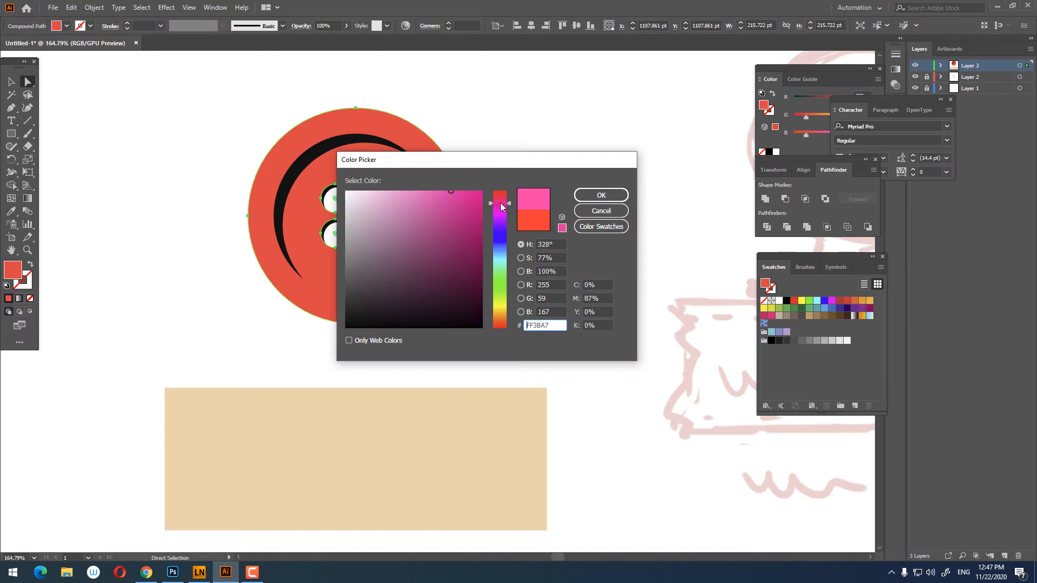
pyautogui.click(597, 196)
pyautogui.press('z')
pyautogui.moveTo(502, 189); pyautogui.dragTo(487, 263)
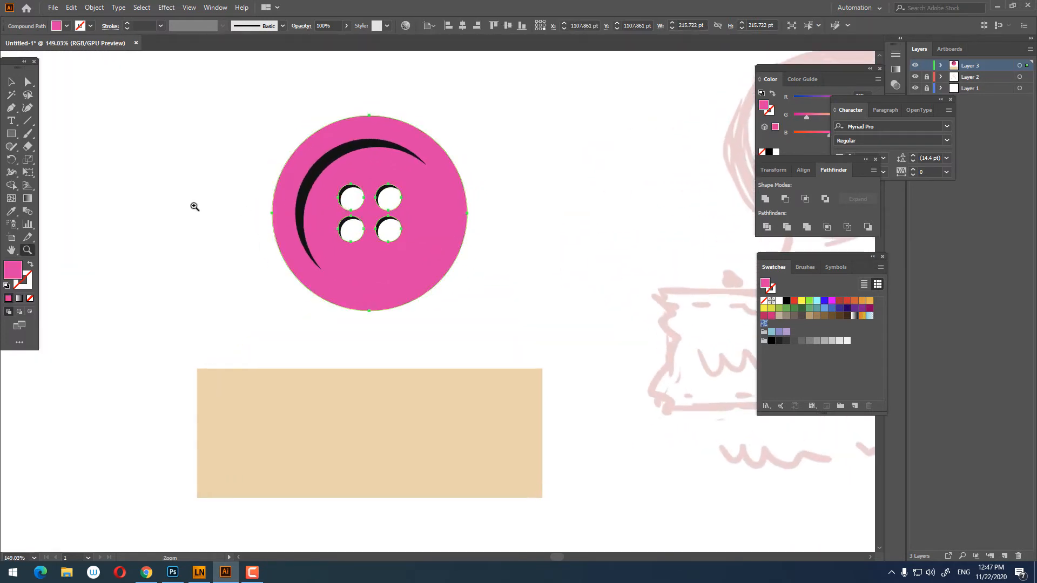
# - Set the button body's fill to soft coral pink FF7186 and deselect it
pyautogui.doubleClick(13, 273)
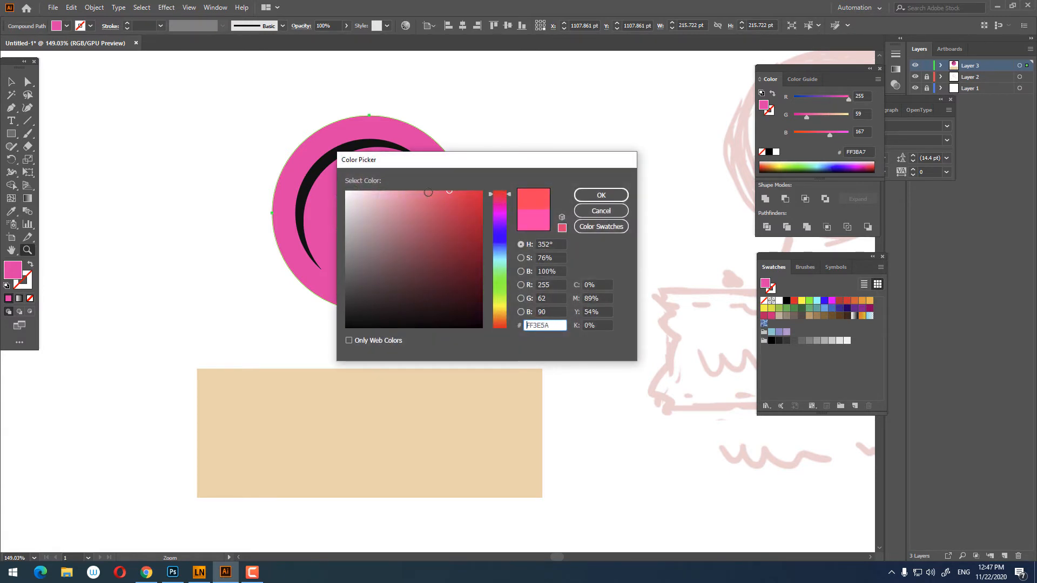
pyautogui.moveTo(430, 193); pyautogui.dragTo(510, 236)
pyautogui.click(596, 195)
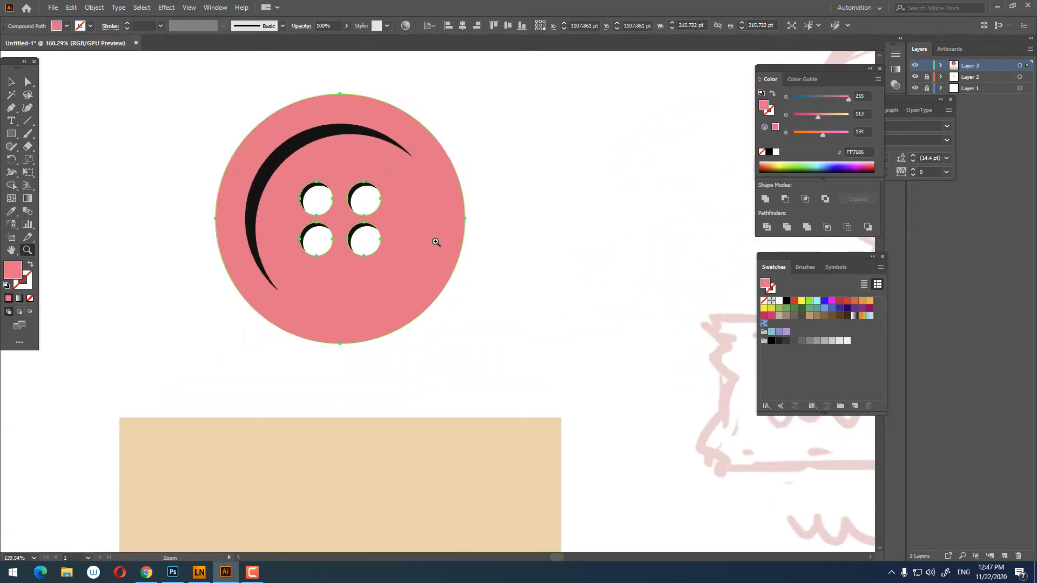
pyautogui.moveTo(281, 157); pyautogui.dragTo(318, 162)
pyautogui.click(27, 82)
pyautogui.click(49, 140)
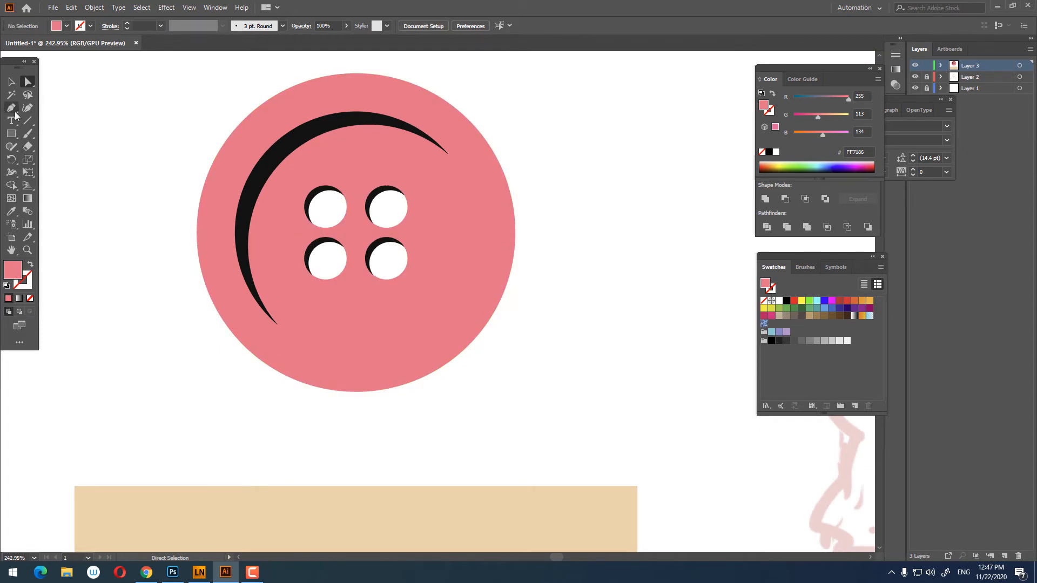
# - Select the four hole crescents and the large rim crescent together and apply the button body's sampled colour to them
pyautogui.press('z')
pyautogui.moveTo(224, 179); pyautogui.dragTo(272, 208)
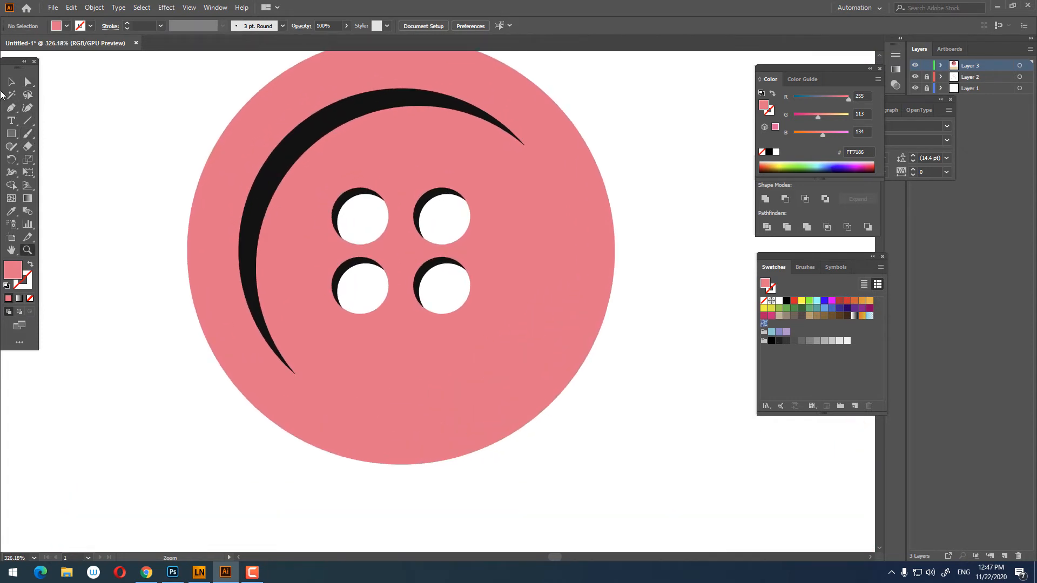
pyautogui.click(345, 202)
pyautogui.keyDown('shift'); pyautogui.click(435, 200); pyautogui.keyUp('shift')
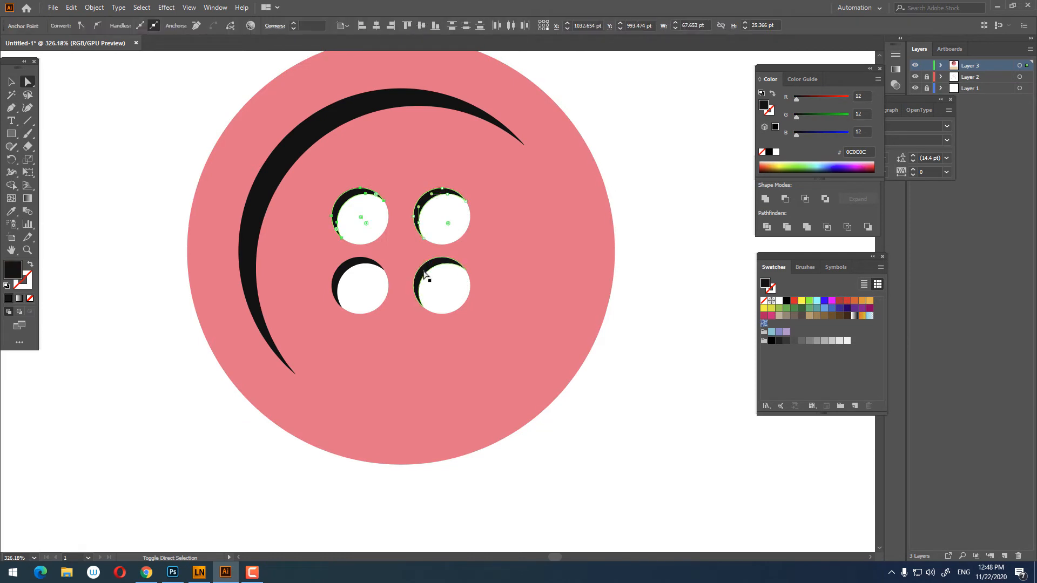
pyautogui.keyDown('shift'); pyautogui.click(344, 269); pyautogui.keyUp('shift')
pyautogui.keyDown('shift'); pyautogui.click(273, 167); pyautogui.keyUp('shift')
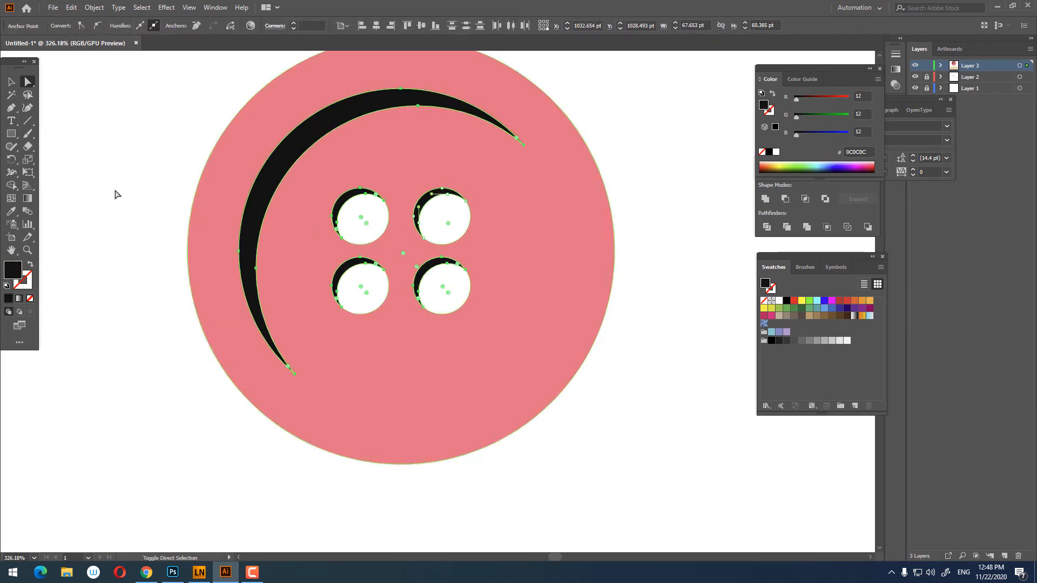
pyautogui.click(10, 212)
pyautogui.click(212, 182)
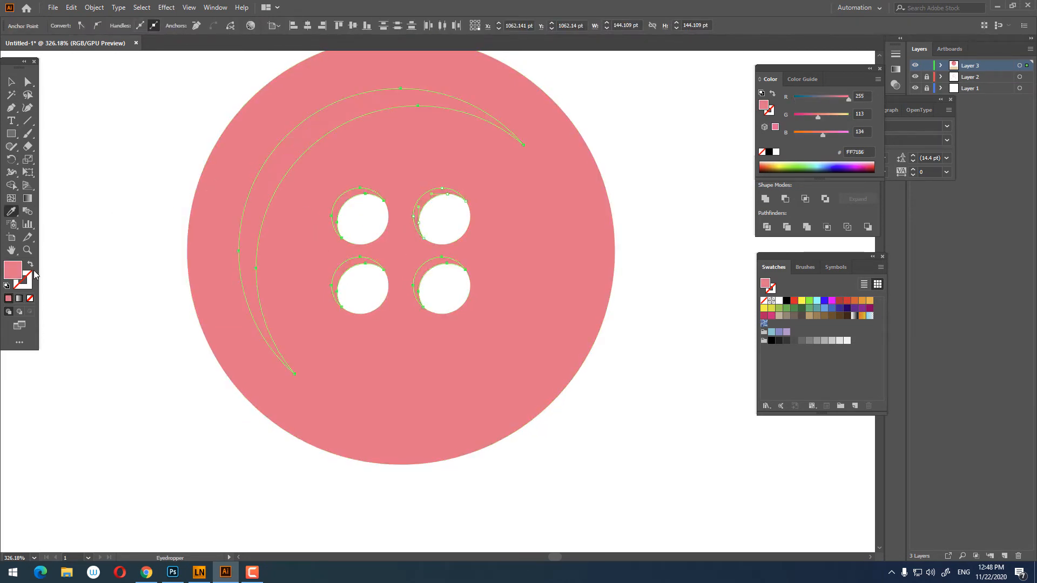
# - Set the selected crescents' fill to the deeper red-pink E54160 and deselect them
pyautogui.doubleClick(13, 270)
pyautogui.moveTo(436, 200); pyautogui.dragTo(444, 206)
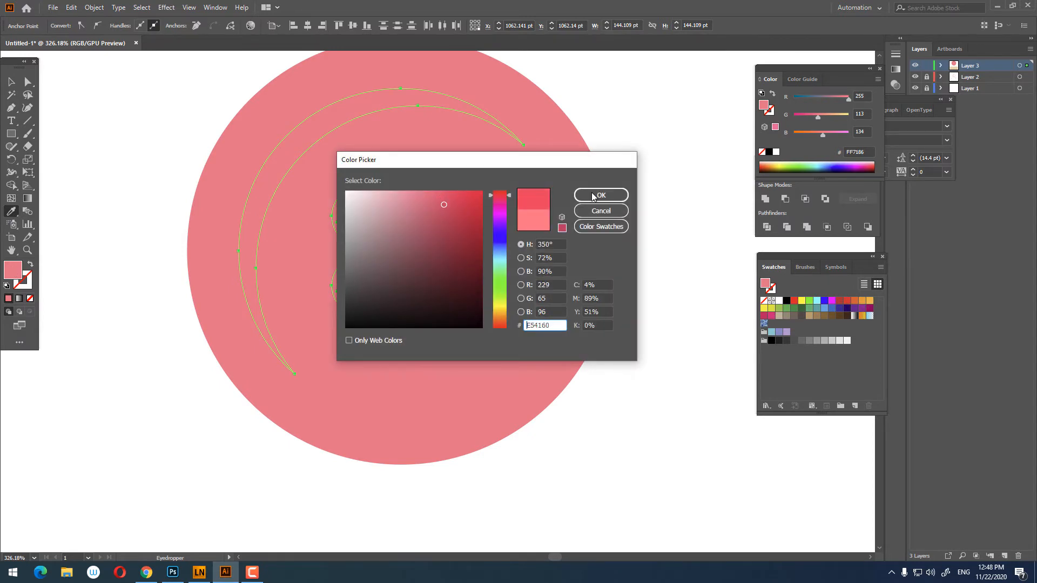
pyautogui.click(592, 194)
pyautogui.press('z')
pyautogui.moveTo(500, 164); pyautogui.dragTo(364, 196)
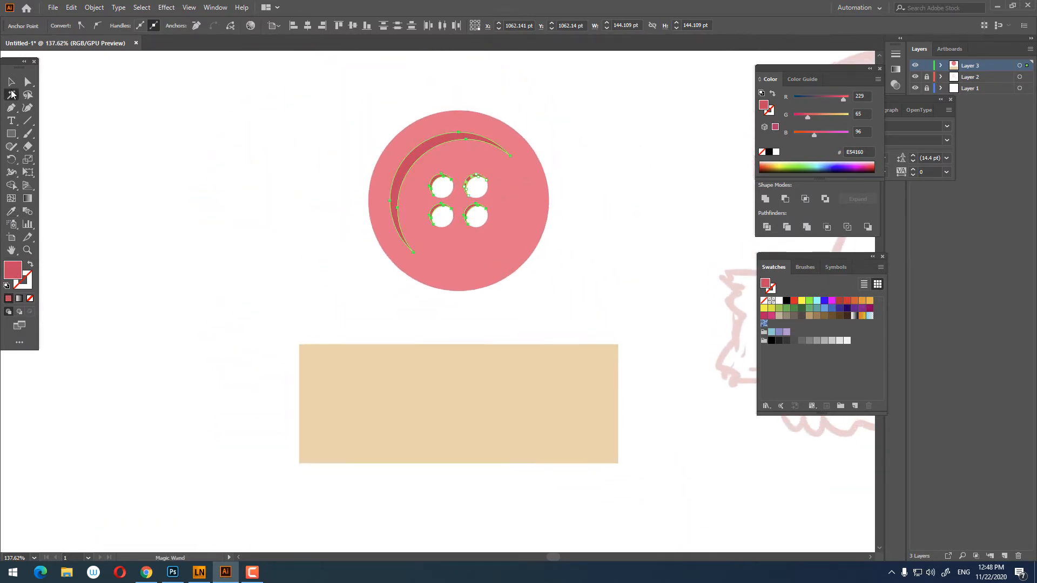
pyautogui.click(10, 84)
pyautogui.click(350, 300)
# - Draw a straight horizontal line about 44 pt long with the Pen tool, joining the insides of the two lower holes
pyautogui.press('z')
pyautogui.moveTo(356, 308); pyautogui.dragTo(311, 309)
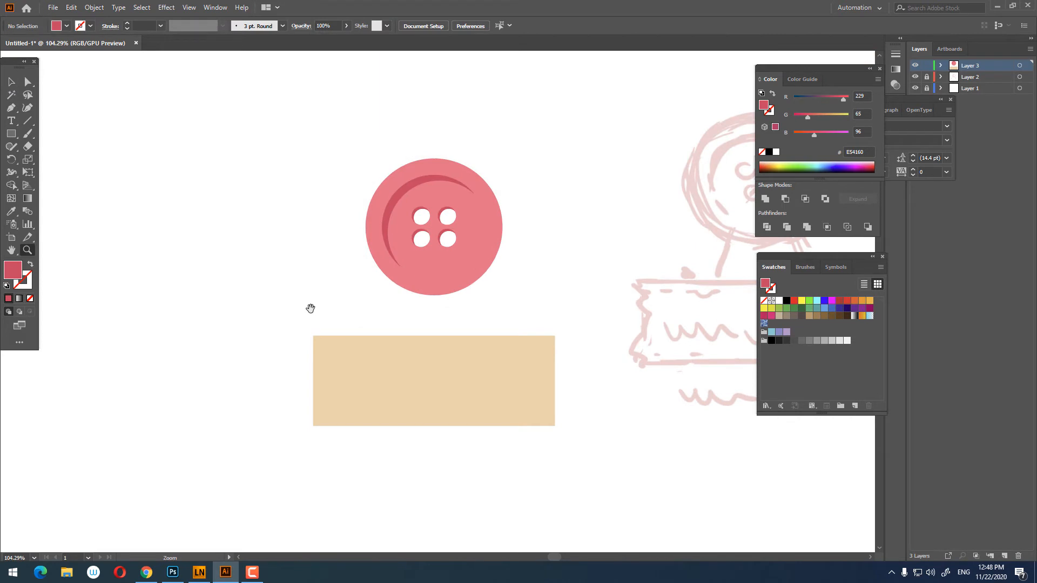
pyautogui.moveTo(438, 247); pyautogui.dragTo(487, 259)
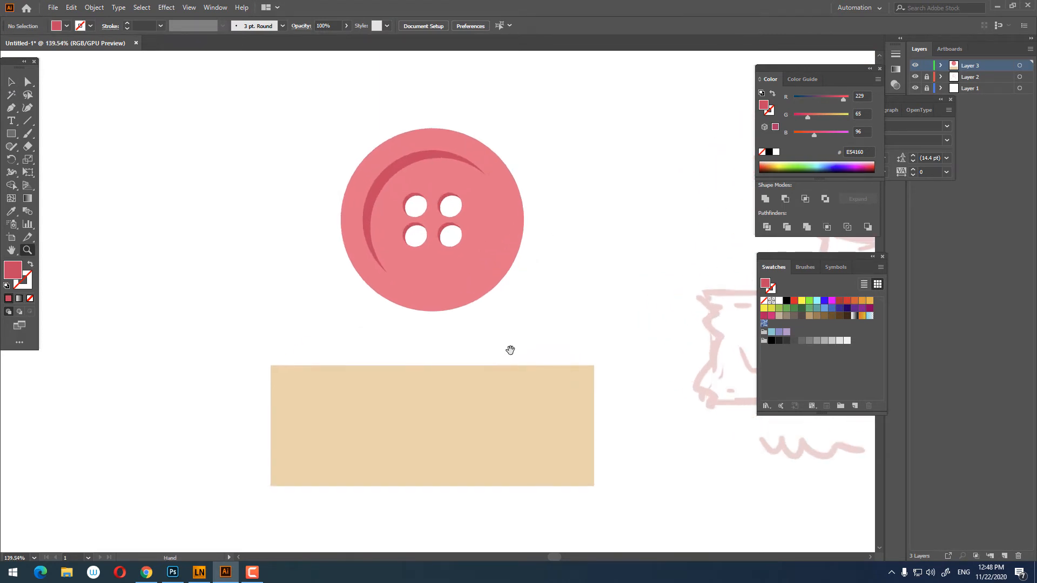
pyautogui.moveTo(509, 349); pyautogui.dragTo(458, 336)
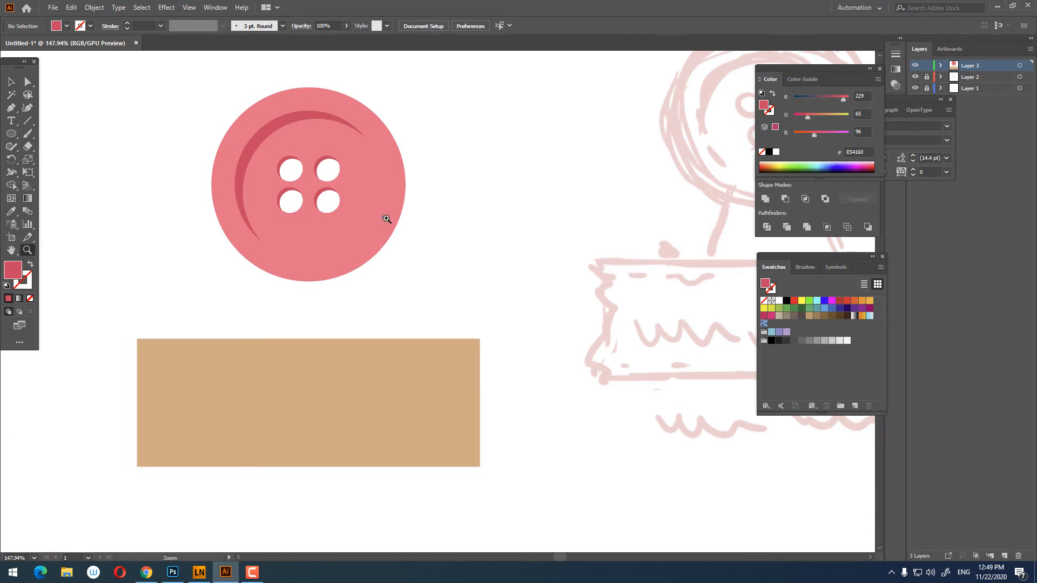
pyautogui.moveTo(386, 219); pyautogui.dragTo(459, 224)
pyautogui.moveTo(107, 159); pyautogui.dragTo(173, 162)
pyautogui.click(10, 110)
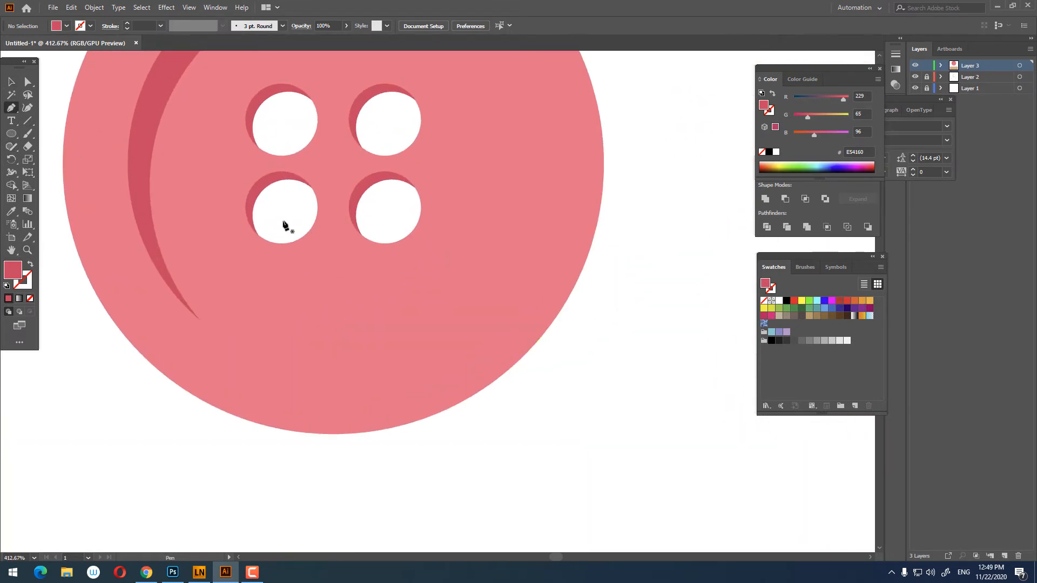
pyautogui.click(279, 212)
pyautogui.click(389, 213)
# - Swap the line's fill and stroke, then set the stroke colour to dark grey 393C42
pyautogui.click(29, 264)
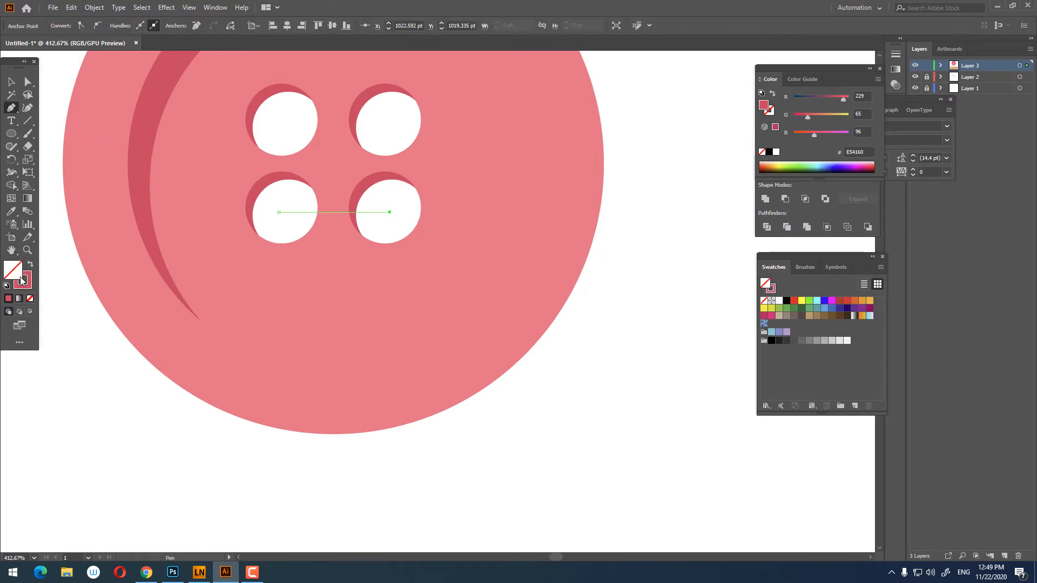
pyautogui.doubleClick(28, 284)
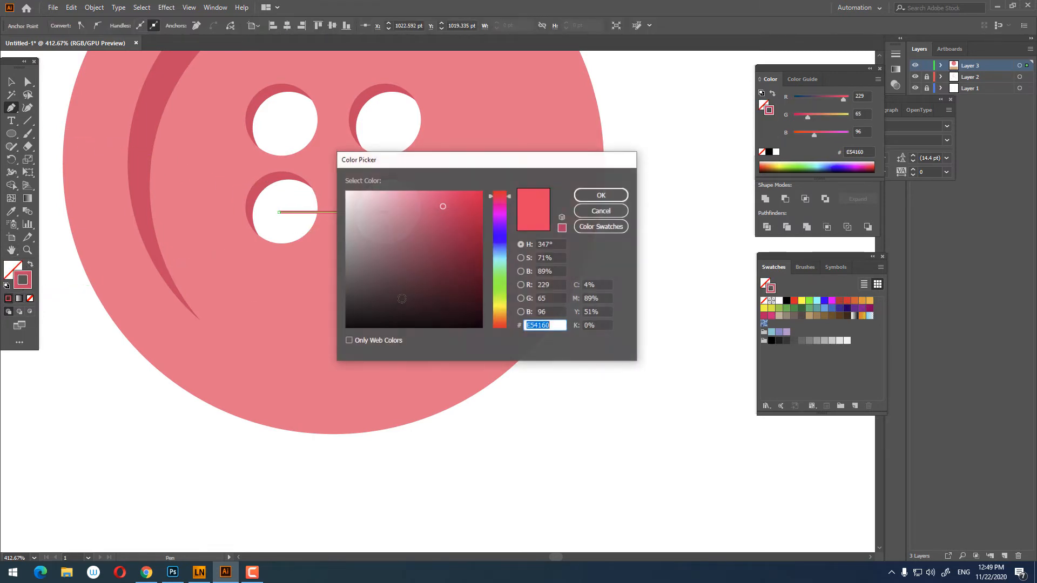
pyautogui.moveTo(503, 238); pyautogui.dragTo(503, 244)
pyautogui.click(363, 295)
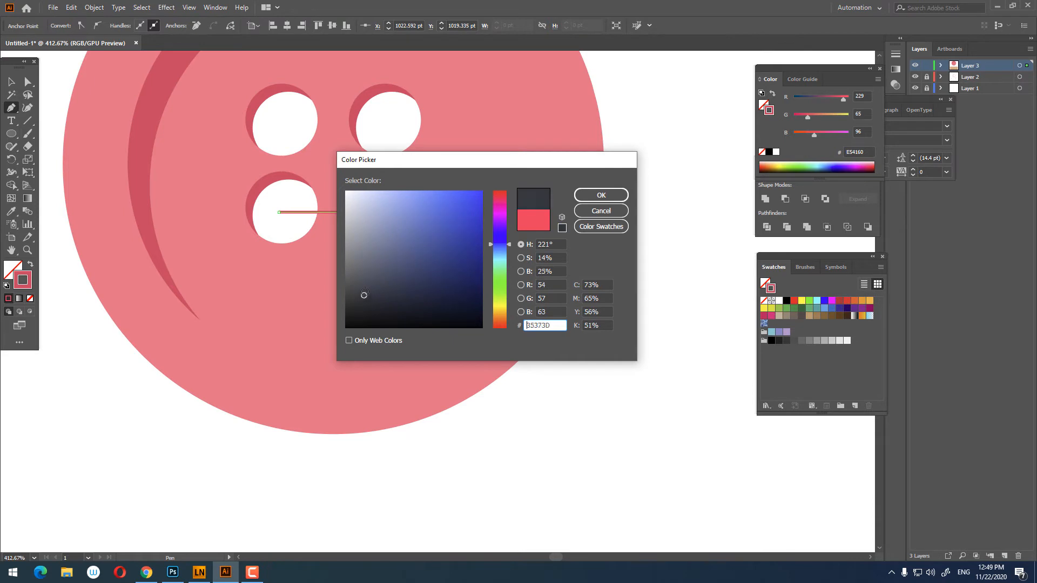
pyautogui.click(615, 198)
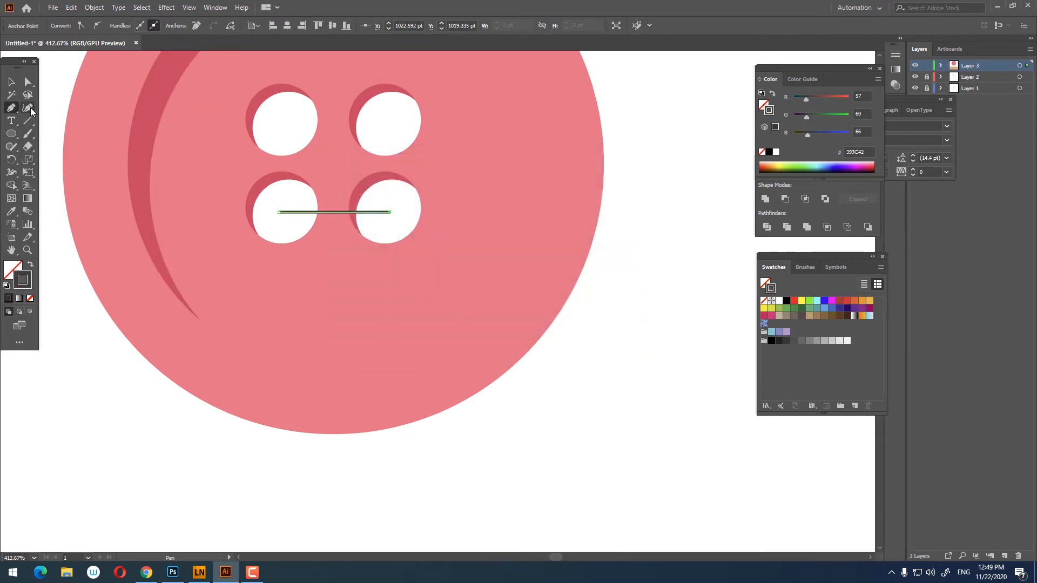
# - Bend the line upward at its middle with the Curvature tool into an arch about 8 pt high
pyautogui.click(30, 107)
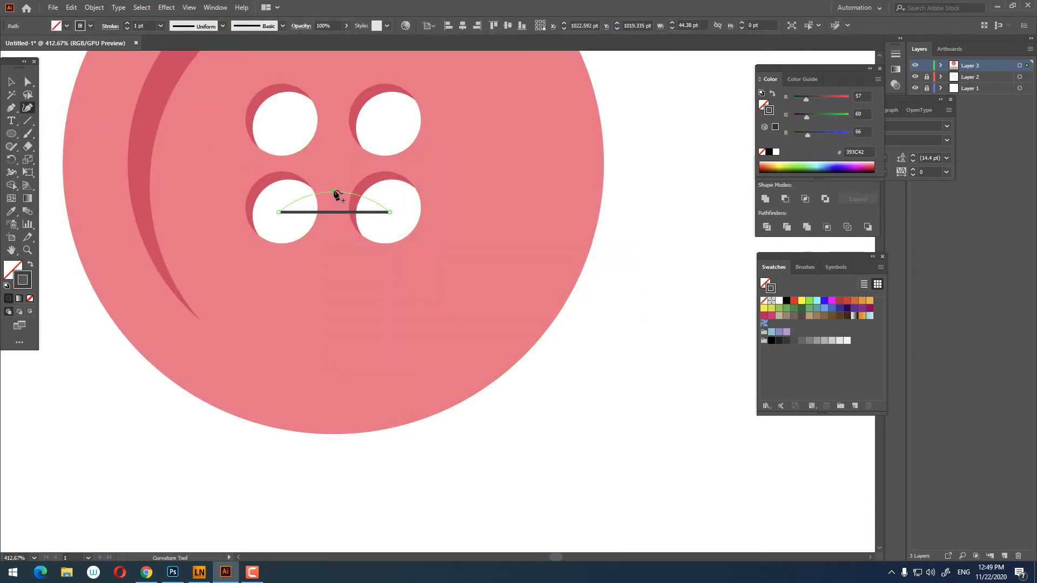
pyautogui.click(335, 192)
pyautogui.press('v')
# - Thicken the arched line's stroke to 16 pt
pyautogui.click(127, 25)
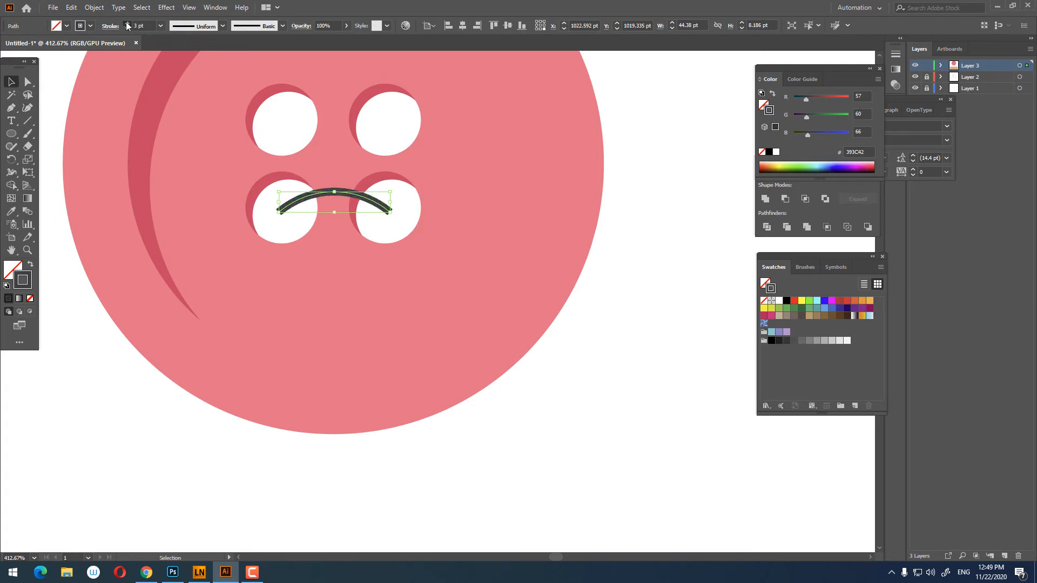
pyautogui.click(128, 25)
pyautogui.click(128, 25)
pyautogui.click(127, 25)
pyautogui.click(128, 25)
pyautogui.click(127, 25)
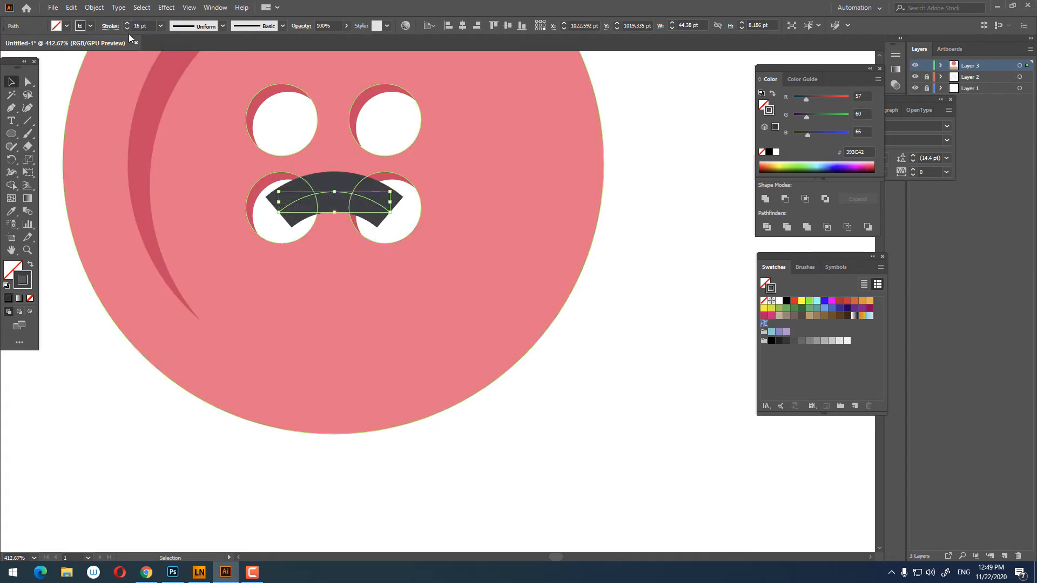
# - Give the arched line's stroke rounded end caps
pyautogui.click(108, 27)
pyautogui.click(54, 54)
pyautogui.moveTo(441, 200)
pyautogui.mouseDown()
pyautogui.moveTo(237, 232)
pyautogui.moveTo(333, 266)
pyautogui.moveTo(350, 253)
pyautogui.mouseUp()
pyautogui.moveTo(363, 229)
pyautogui.mouseDown()
pyautogui.moveTo(315, 164)
pyautogui.moveTo(383, 198)
pyautogui.mouseUp()
pyautogui.moveTo(319, 154); pyautogui.dragTo(492, 232)
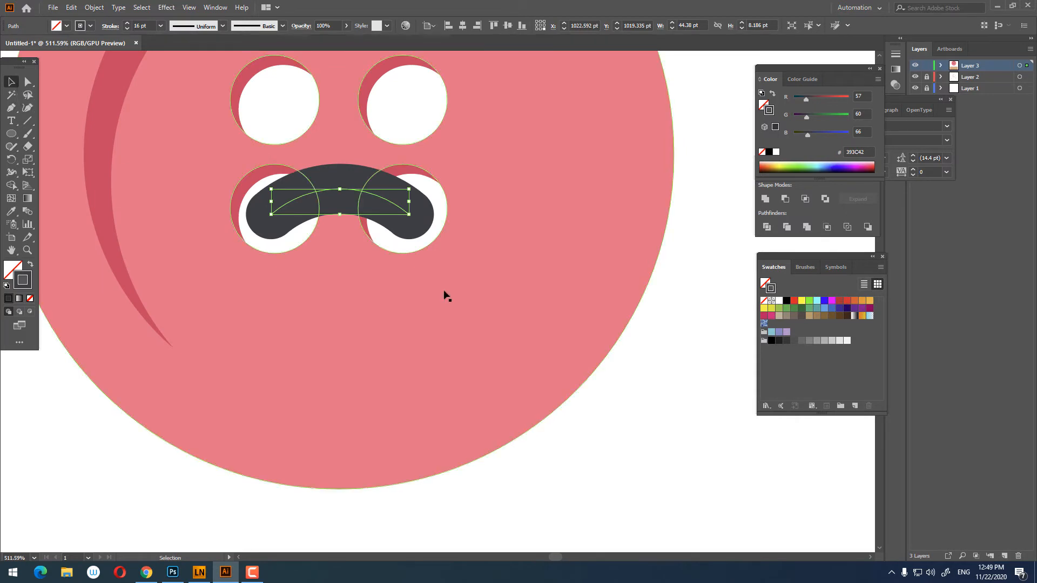
# - Draw a straight diagonal line about 178 pt long with the Pen tool from beside the lower-right hole down onto the banner's upper edge
pyautogui.scroll(-6, 452, 192)
pyautogui.scroll(2, 442, 363)
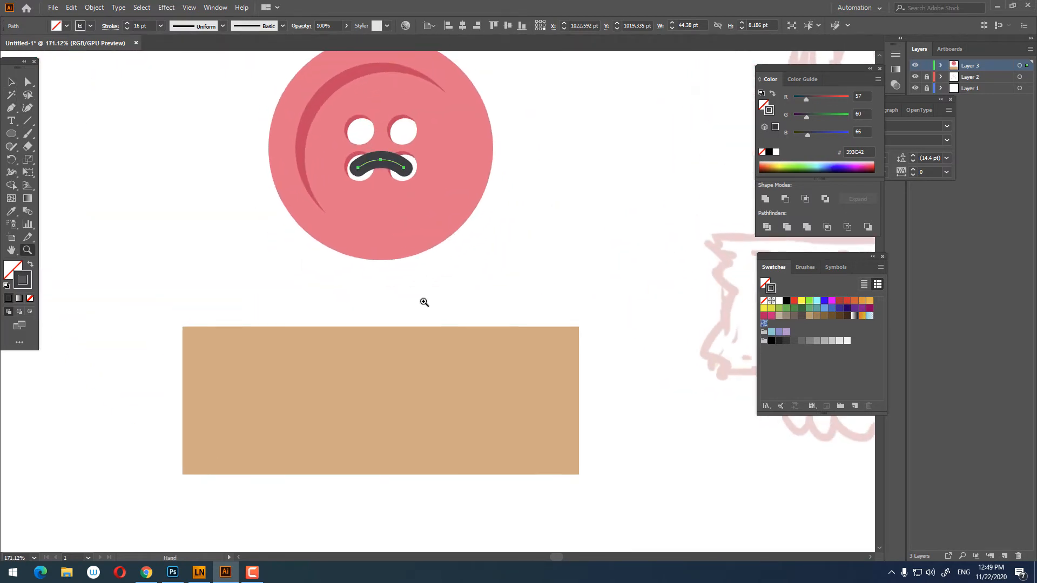
pyautogui.click(415, 186)
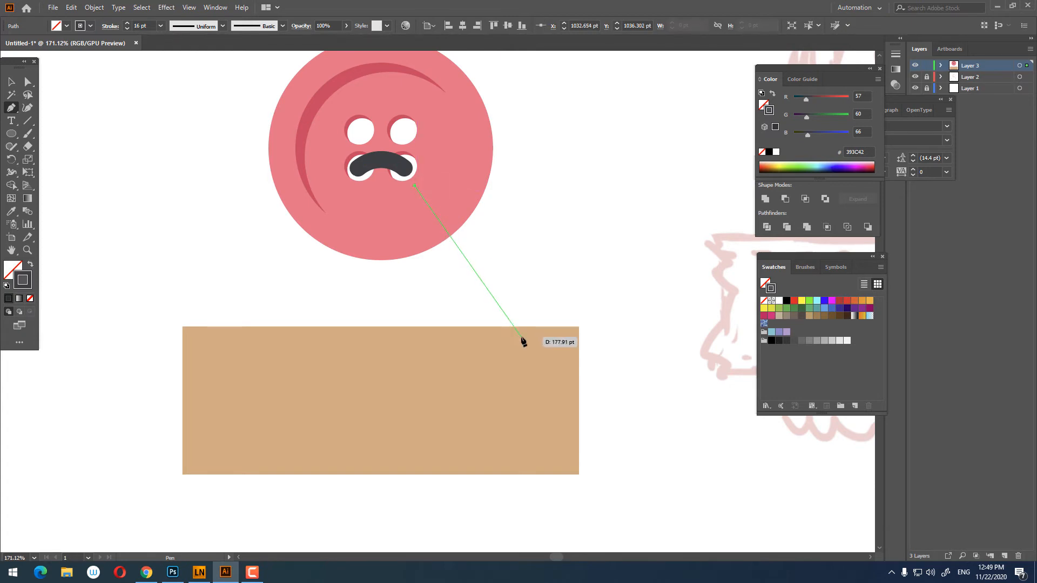
pyautogui.click(521, 337)
pyautogui.click(10, 83)
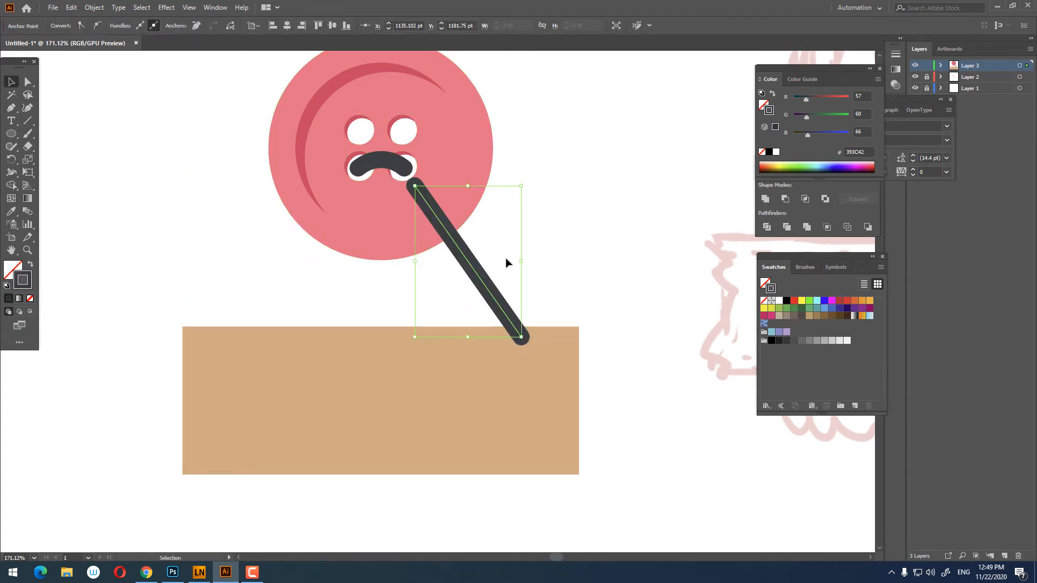
# - Send the diagonal line to the back, behind the button and the banner
pyautogui.rightClick(462, 284)
pyautogui.moveTo(567, 461)
pyautogui.click(629, 495)
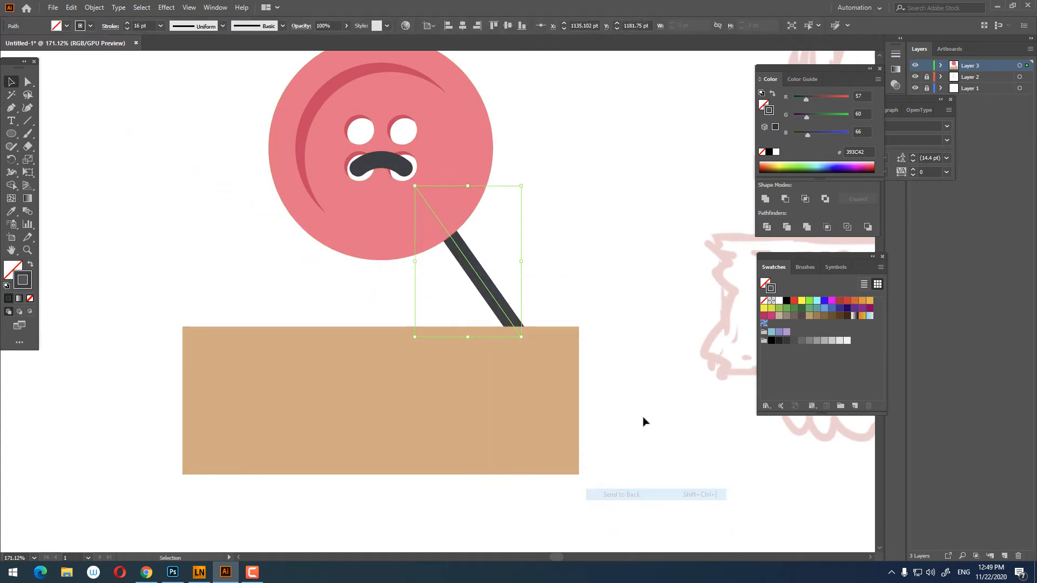
pyautogui.click(559, 268)
pyautogui.moveTo(558, 266); pyautogui.dragTo(574, 286)
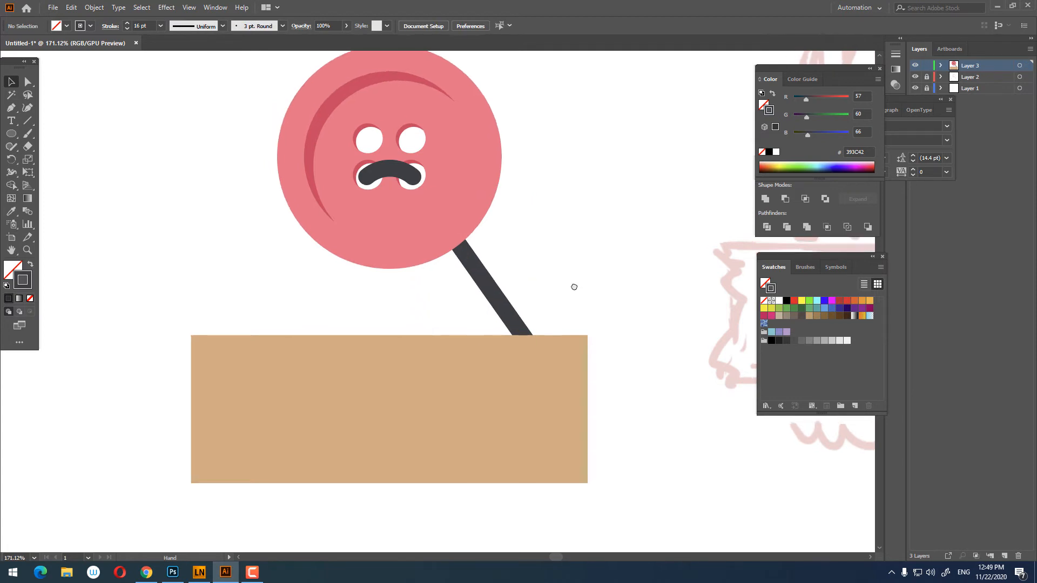
# - Duplicate the diagonal line in front and move the copy horizontally to the left of the original
pyautogui.click(504, 311)
pyautogui.click(72, 7)
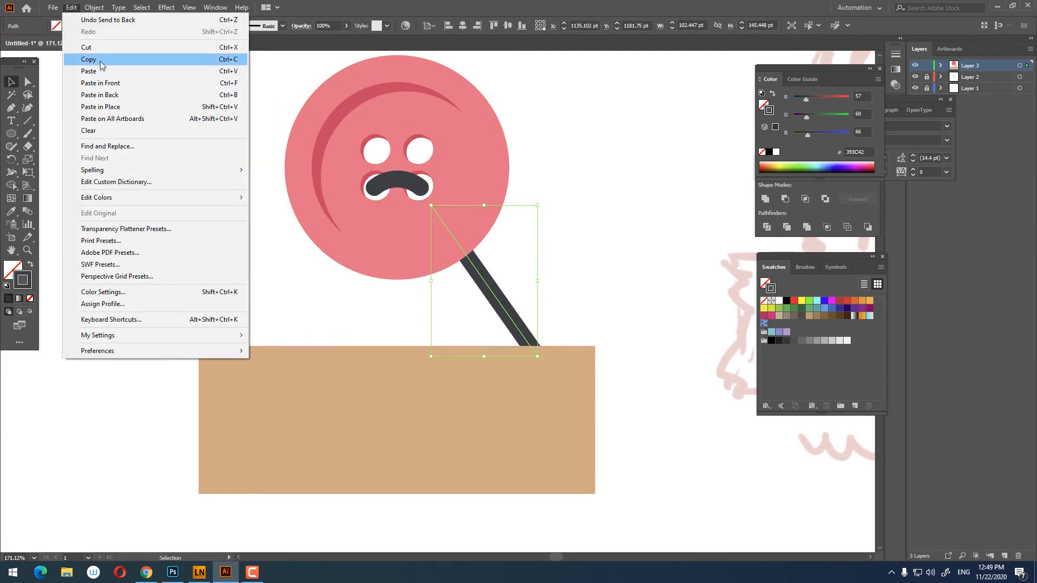
pyautogui.click(99, 61)
pyautogui.click(72, 8)
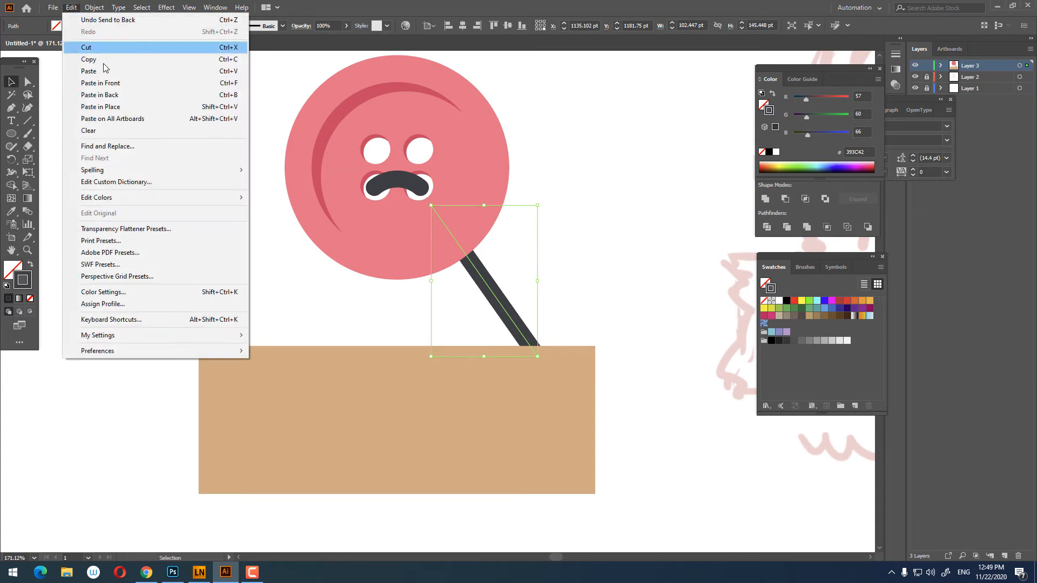
pyautogui.click(103, 79)
pyautogui.click(465, 305)
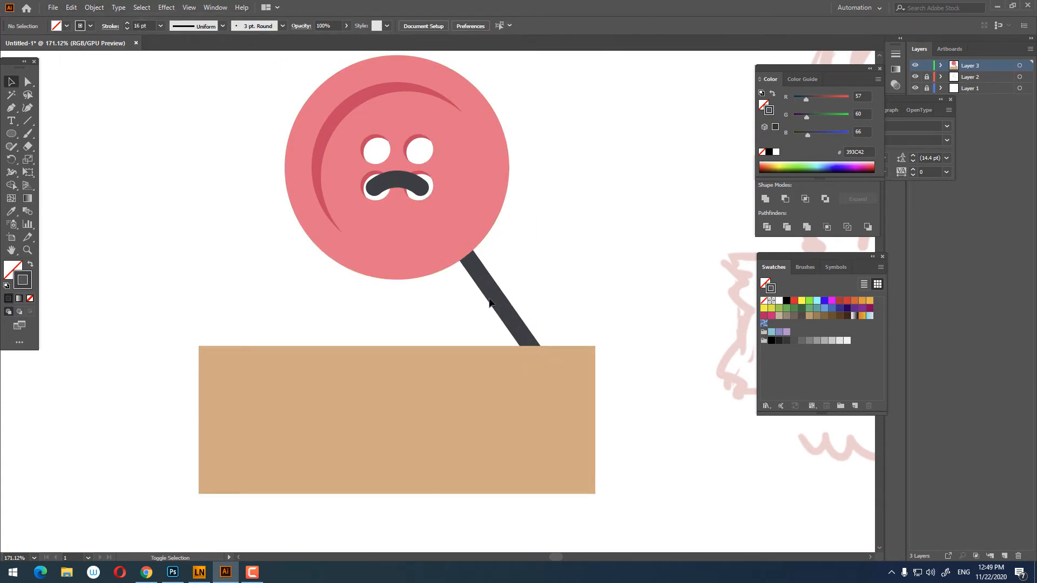
pyautogui.moveTo(490, 292); pyautogui.dragTo(416, 300)
# - Reflect the copied line and move it under the button's left side as a mirror image of the first line
pyautogui.rightClick(416, 300)
pyautogui.moveTo(497, 465)
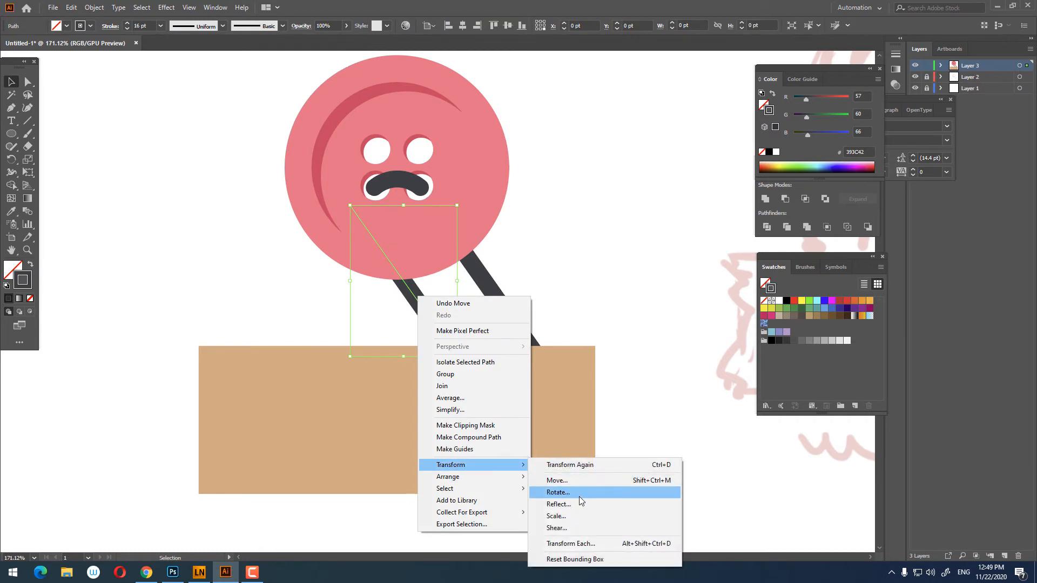
pyautogui.click(564, 504)
pyautogui.press('Return')
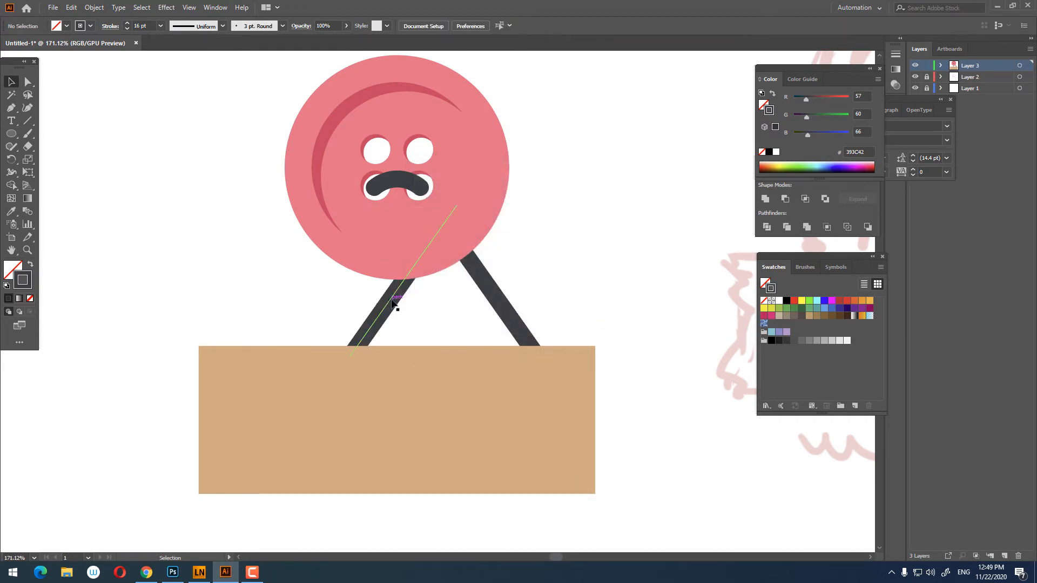
pyautogui.moveTo(389, 301); pyautogui.dragTo(289, 302)
# - Group the two diagonal lines that connect the button to the banner
pyautogui.moveTo(528, 324); pyautogui.dragTo(178, 127)
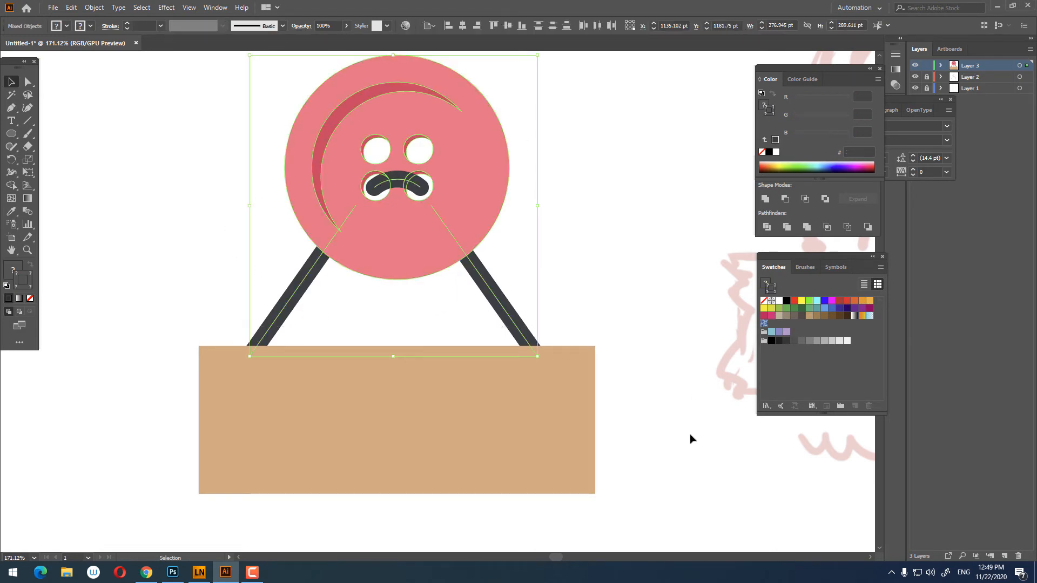
pyautogui.scroll(2, 690, 435)
pyautogui.moveTo(558, 331); pyautogui.dragTo(254, 345)
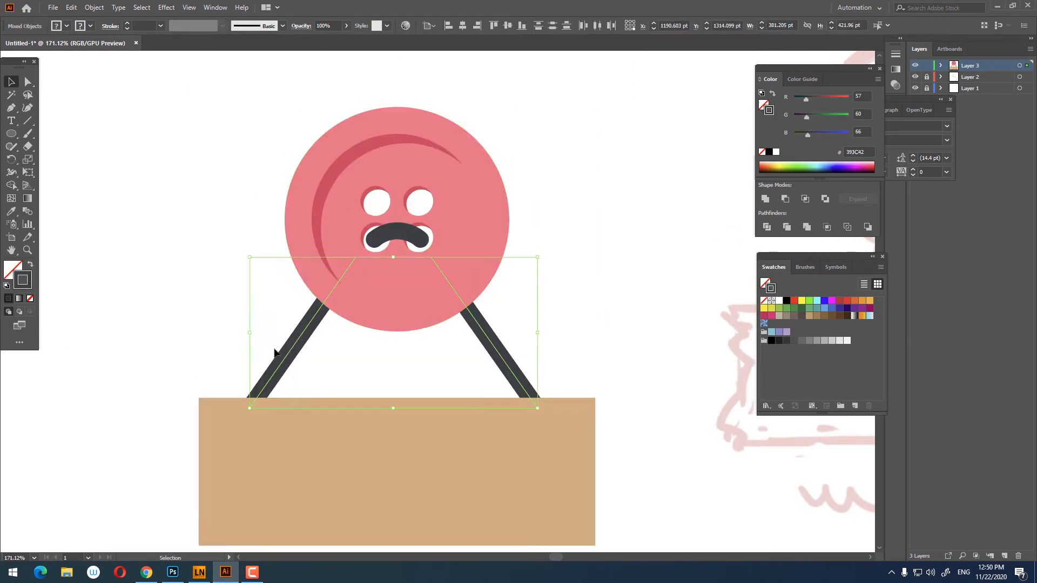
pyautogui.rightClick(551, 388)
pyautogui.click(577, 227)
# - Select all the artwork and align it to a common horizontal centre
pyautogui.hotkey('ctrl', 'a')
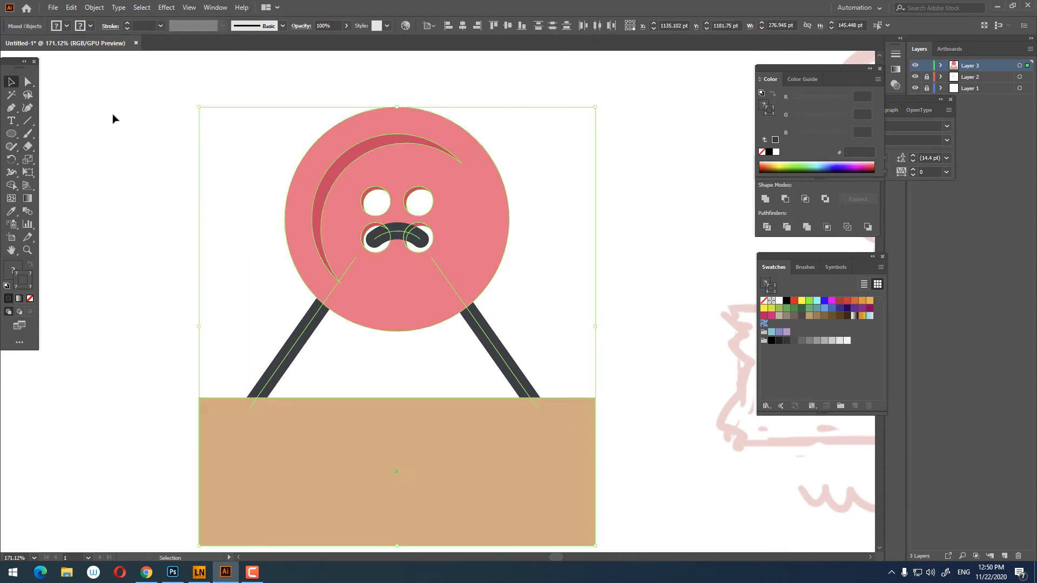
pyautogui.click(463, 26)
pyautogui.click(618, 284)
# - Enlarge the beige banner rectangle outward on both sides from its lower-right corner, keeping it centred under the button
pyautogui.hotkey('ctrl', 'space')
pyautogui.moveTo(620, 282); pyautogui.dragTo(583, 270)
pyautogui.moveTo(441, 210); pyautogui.dragTo(228, 235)
pyautogui.moveTo(282, 247); pyautogui.dragTo(449, 326)
pyautogui.moveTo(448, 326); pyautogui.dragTo(400, 285)
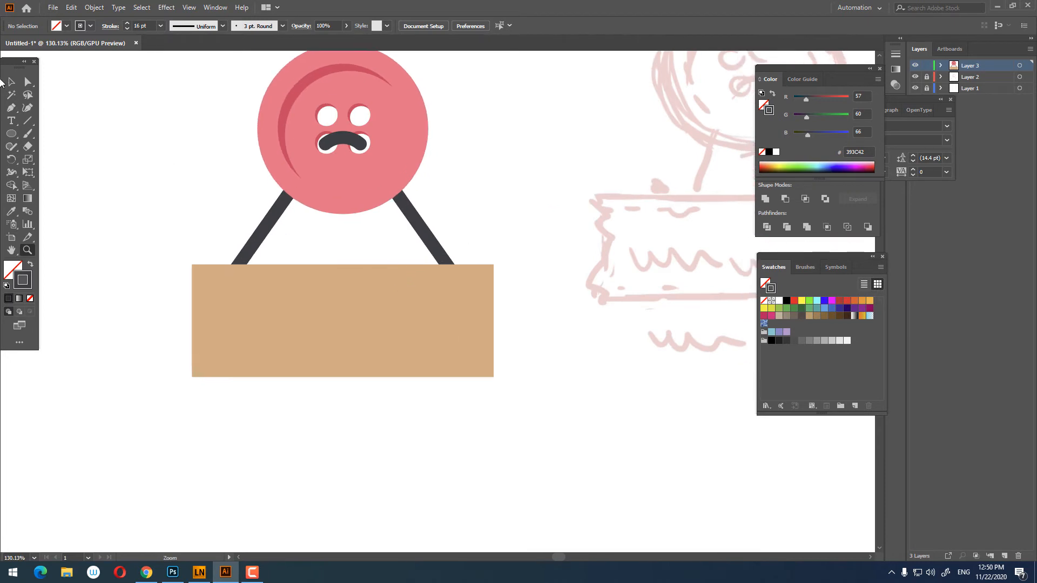
pyautogui.click(399, 367)
pyautogui.moveTo(493, 377); pyautogui.dragTo(519, 398)
pyautogui.click(540, 361)
# - Duplicate the arched thread stitch in front and move the copy straight down onto the upper part of the banner
pyautogui.hotkey('ctrl', 'space')
pyautogui.moveTo(492, 336); pyautogui.dragTo(488, 296)
pyautogui.moveTo(432, 259); pyautogui.dragTo(567, 233)
pyautogui.moveTo(578, 232)
pyautogui.mouseDown()
pyautogui.moveTo(509, 200)
pyautogui.moveTo(571, 232)
pyautogui.mouseUp()
pyautogui.moveTo(523, 268); pyautogui.dragTo(427, 278)
pyautogui.moveTo(428, 279); pyautogui.dragTo(491, 359)
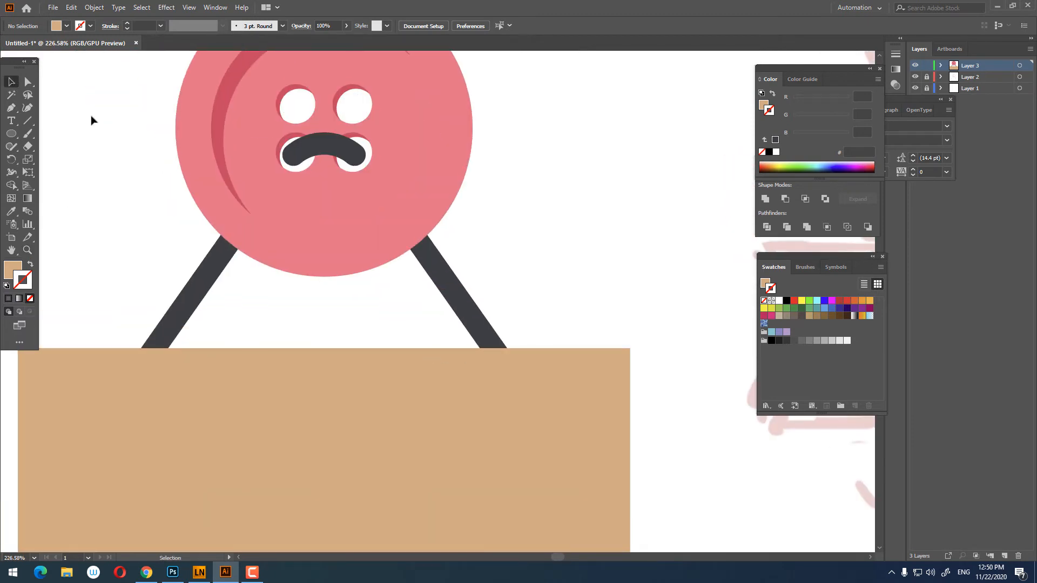
pyautogui.click(336, 147)
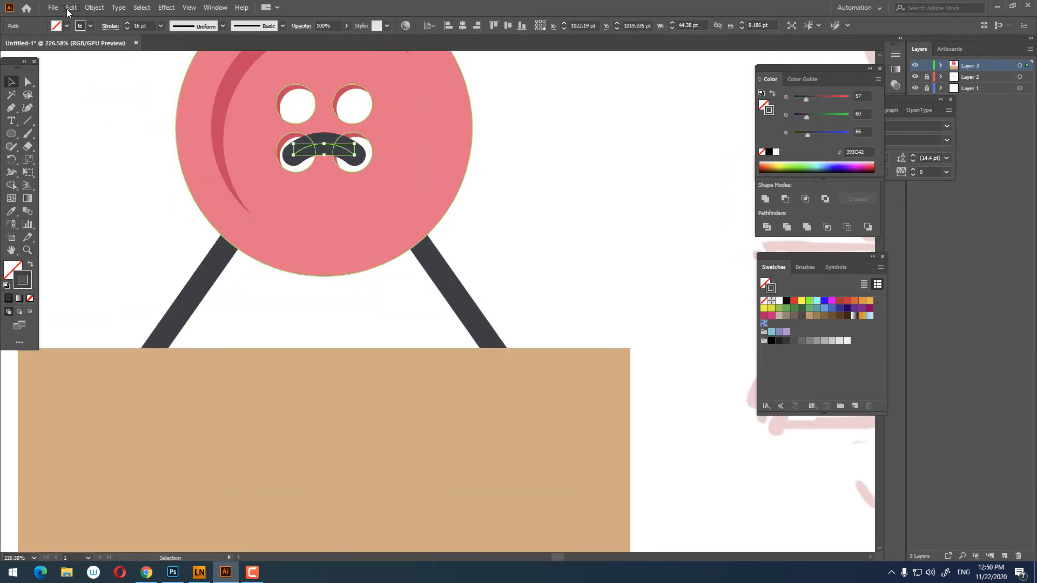
pyautogui.click(71, 8)
pyautogui.click(100, 58)
pyautogui.click(71, 8)
pyautogui.click(107, 84)
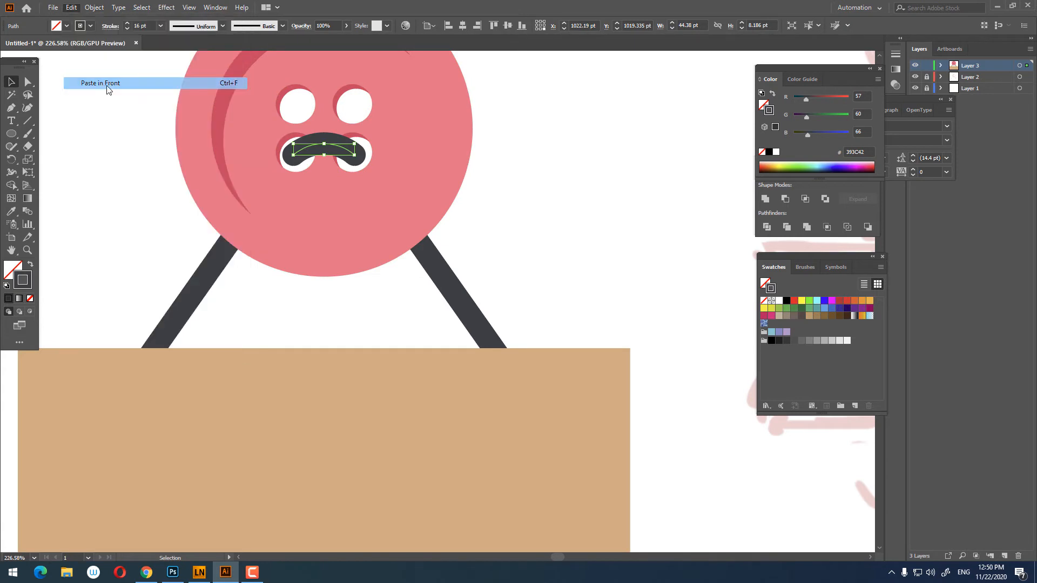
pyautogui.moveTo(359, 138); pyautogui.dragTo(379, 265)
pyautogui.hotkey('ctrl', 'z')
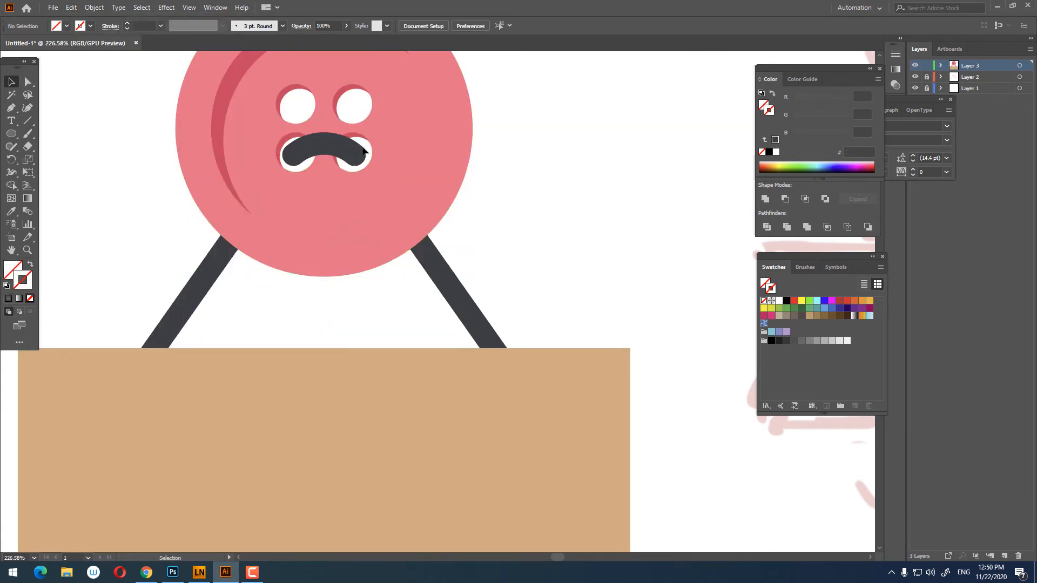
pyautogui.moveTo(329, 146); pyautogui.dragTo(330, 391)
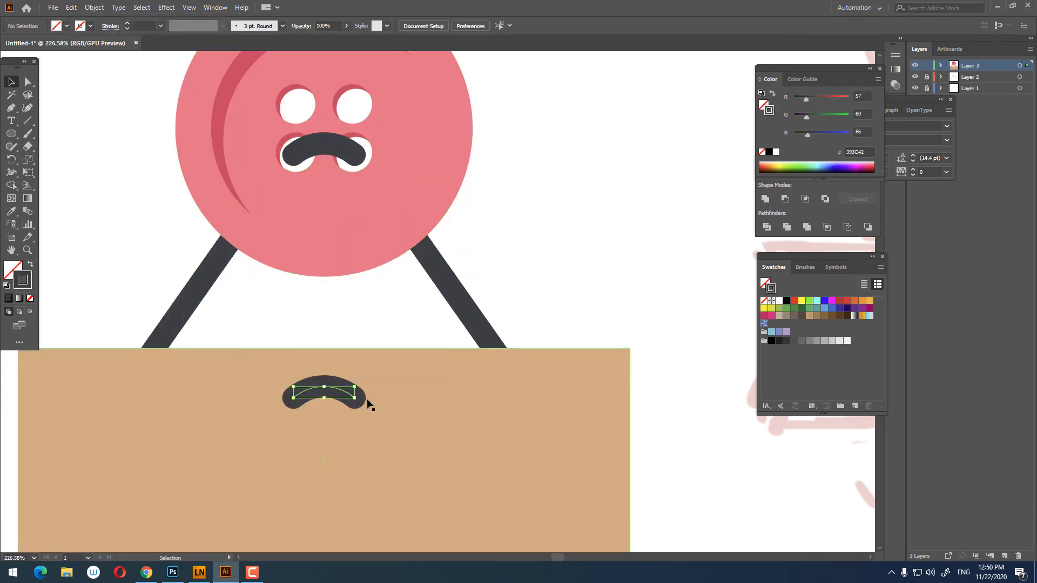
# - Reflect the copied stitch across the horizontal axis and move it toward the banner's upper-right corner
pyautogui.rightClick(331, 382)
pyautogui.moveTo(388, 318)
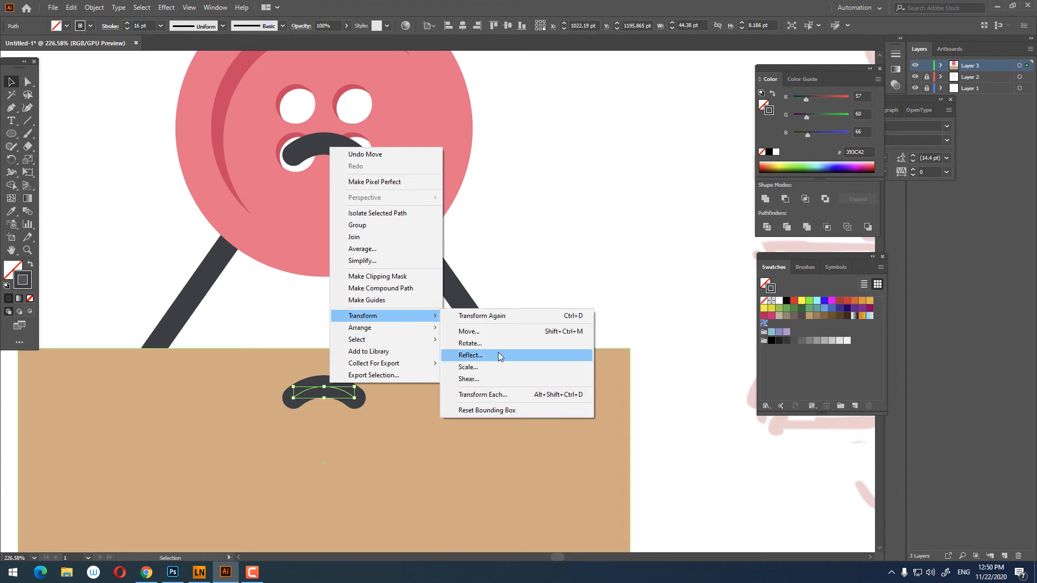
pyautogui.click(470, 356)
pyautogui.press('Return')
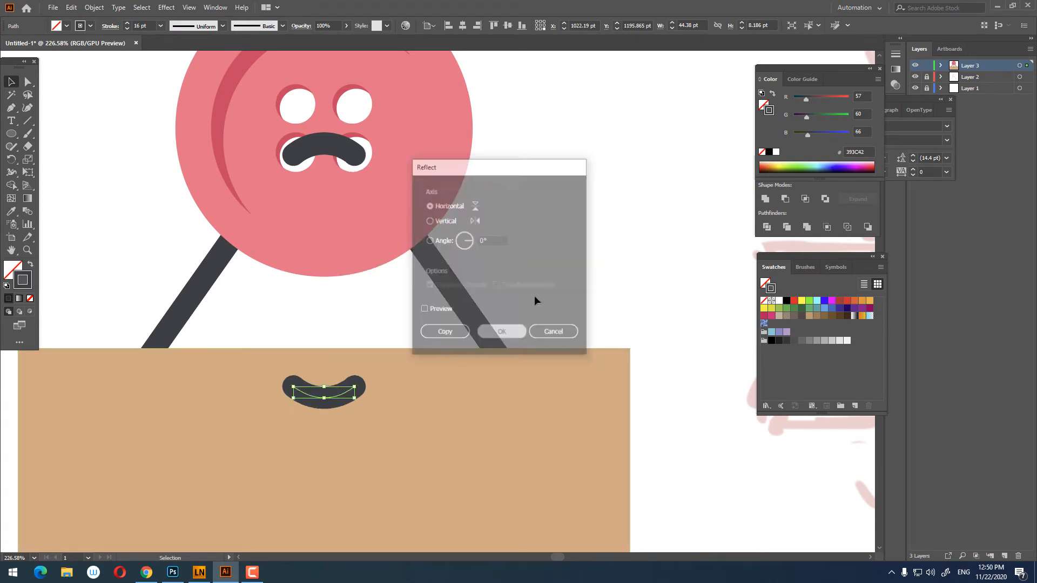
pyautogui.moveTo(323, 405); pyautogui.dragTo(558, 378)
# - Enlarge the banner and place a duplicate of the flipped stitch near its upper-left corner
pyautogui.moveTo(649, 459); pyautogui.dragTo(752, 412)
pyautogui.moveTo(662, 331); pyautogui.dragTo(204, 339)
pyautogui.moveTo(205, 339); pyautogui.dragTo(205, 339)
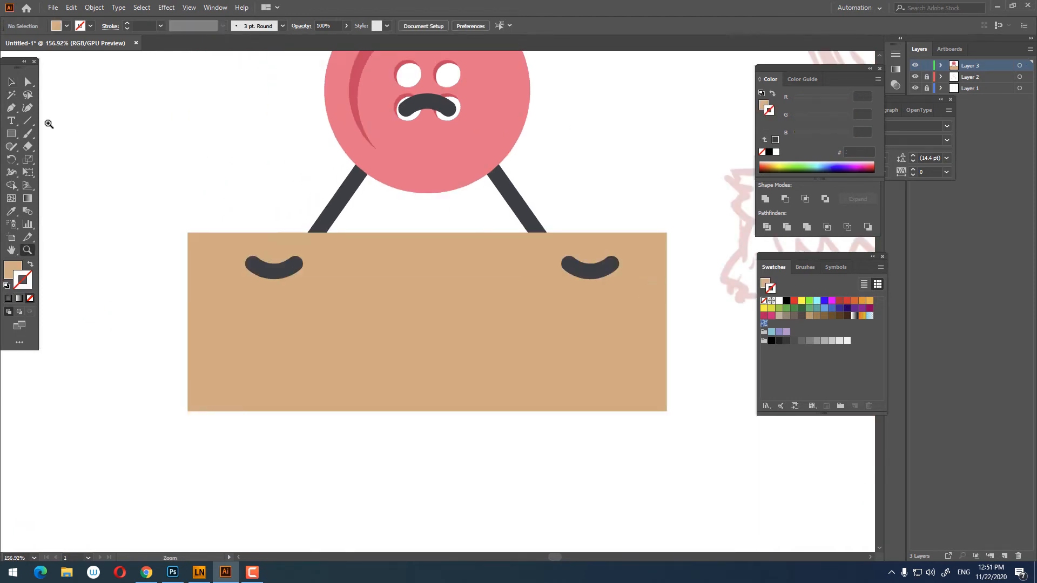
# - Draw a vertical line about 187 pt tall just left of the banner, matching its height, and swap the line's fill and stroke
pyautogui.click(158, 233)
pyautogui.moveTo(157, 411); pyautogui.dragTo(169, 413)
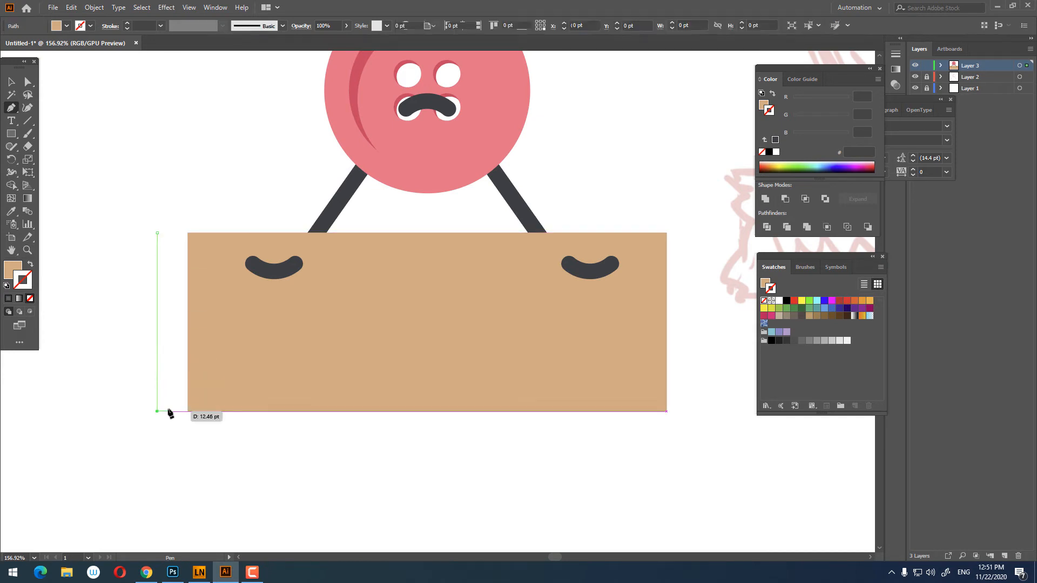
pyautogui.click(10, 83)
pyautogui.click(29, 266)
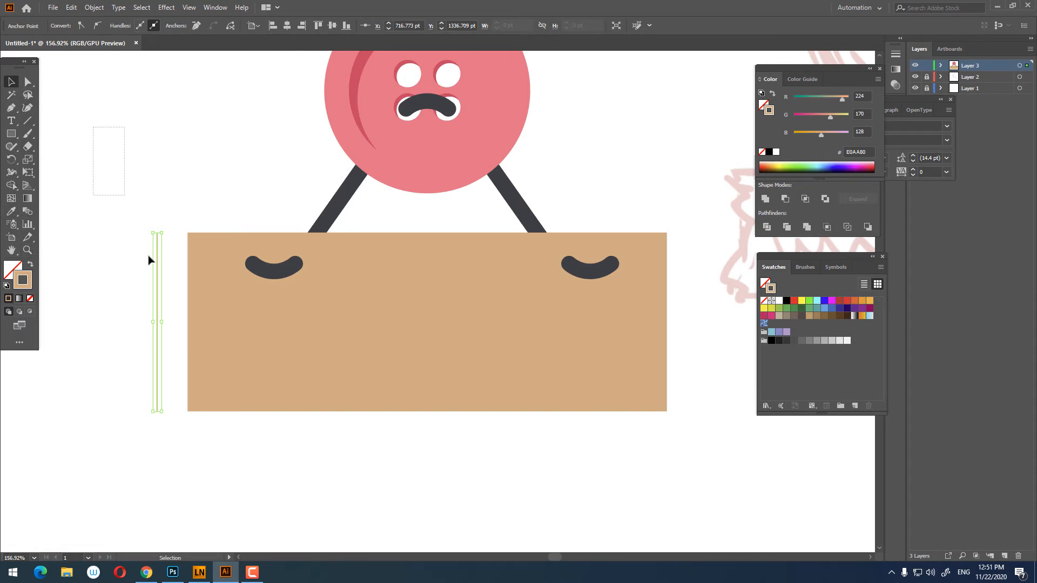
pyautogui.moveTo(149, 261); pyautogui.dragTo(162, 284)
# - Set the vertical line's stroke weight to 9 pt
pyautogui.click(128, 25)
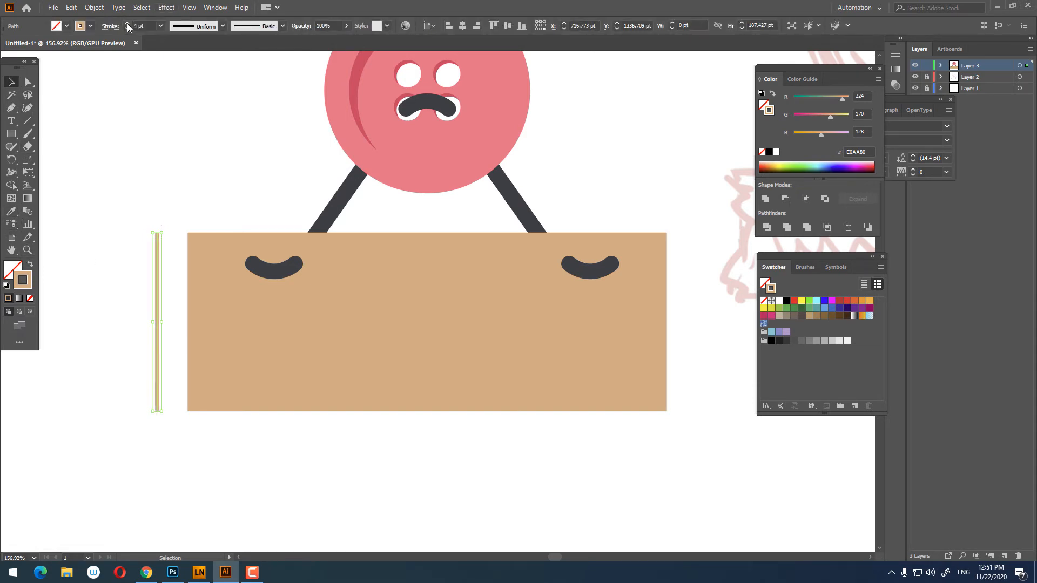
pyautogui.click(128, 25)
pyautogui.click(128, 24)
# - Apply a Zig Zag effect to the vertical line with preview on, size 22 pt and 6 ridges per segment
pyautogui.click(166, 8)
pyautogui.click(166, 8)
pyautogui.click(167, 8)
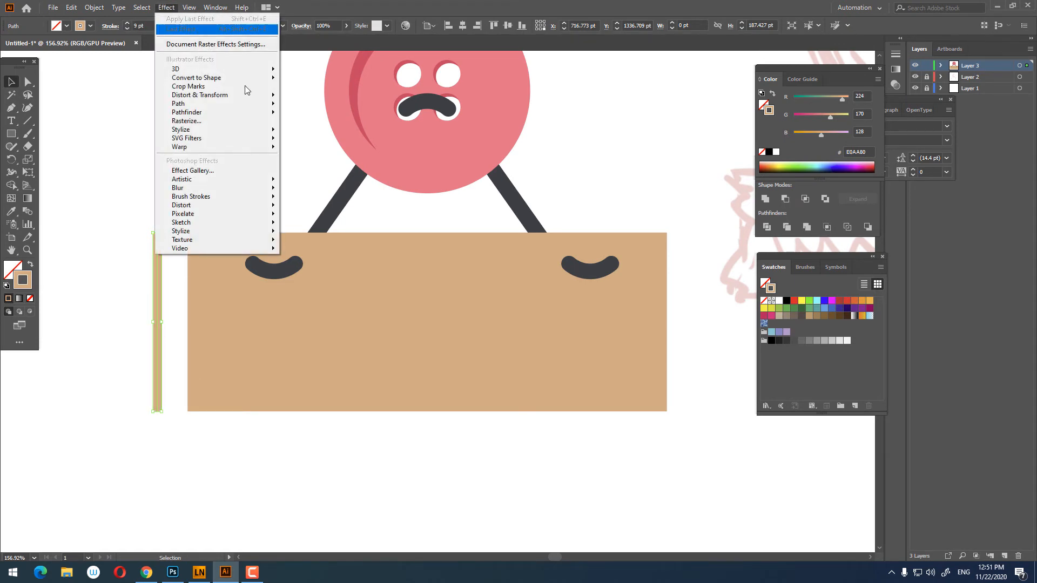
pyautogui.moveTo(273, 146)
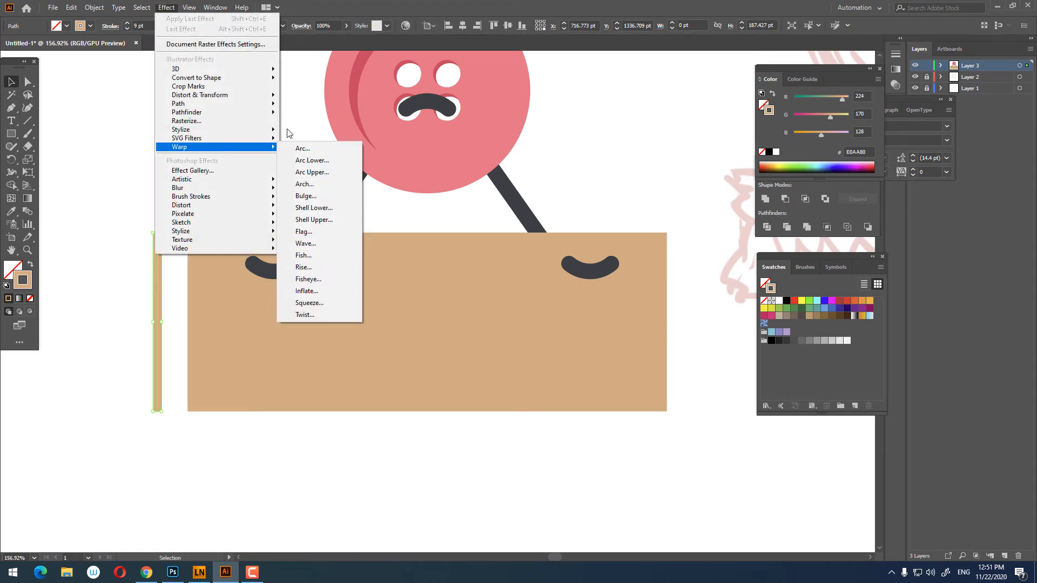
pyautogui.moveTo(241, 100)
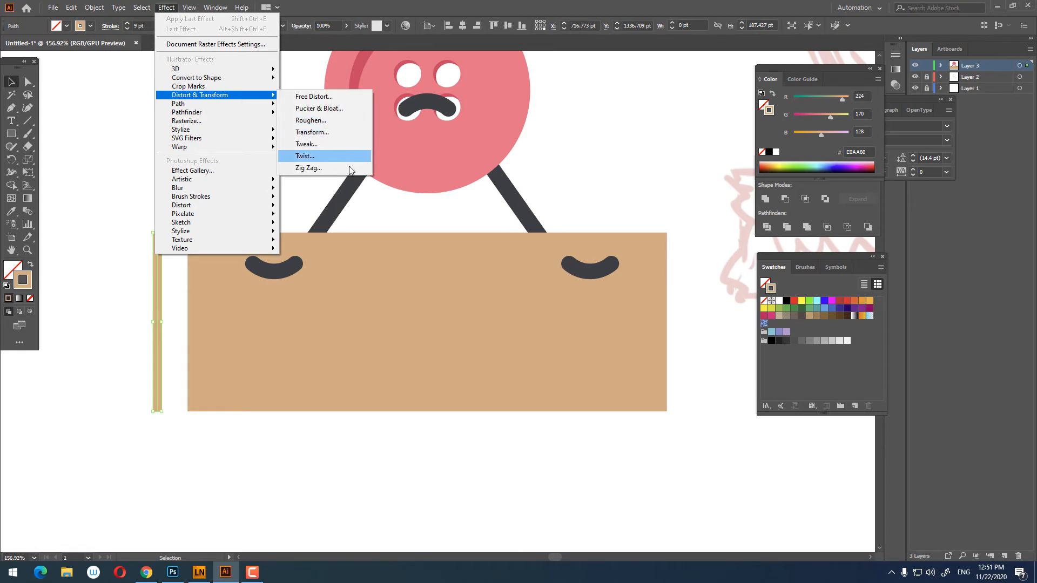
pyautogui.click(349, 170)
pyautogui.click(621, 325)
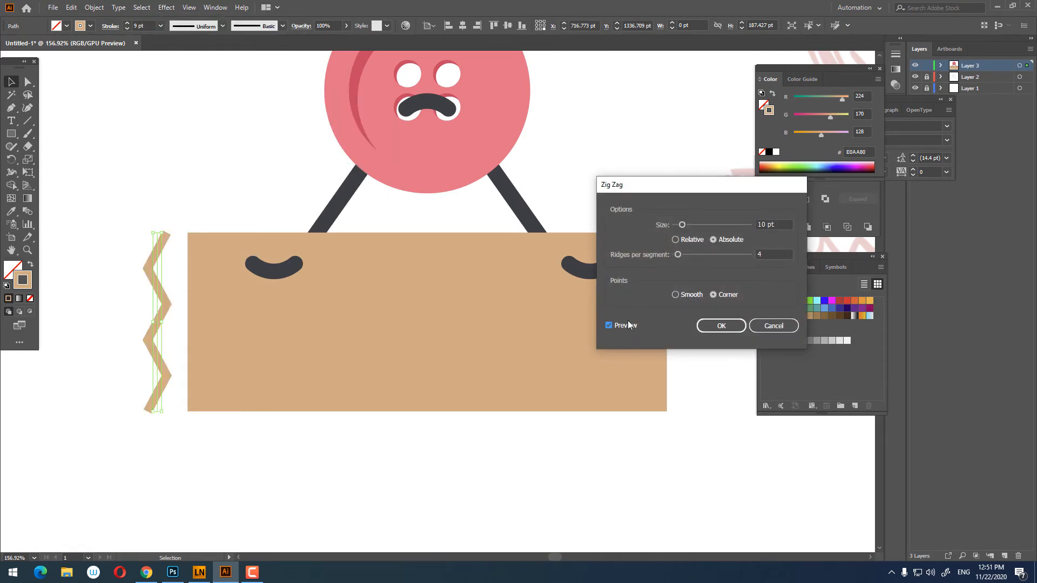
pyautogui.moveTo(693, 226); pyautogui.dragTo(679, 258)
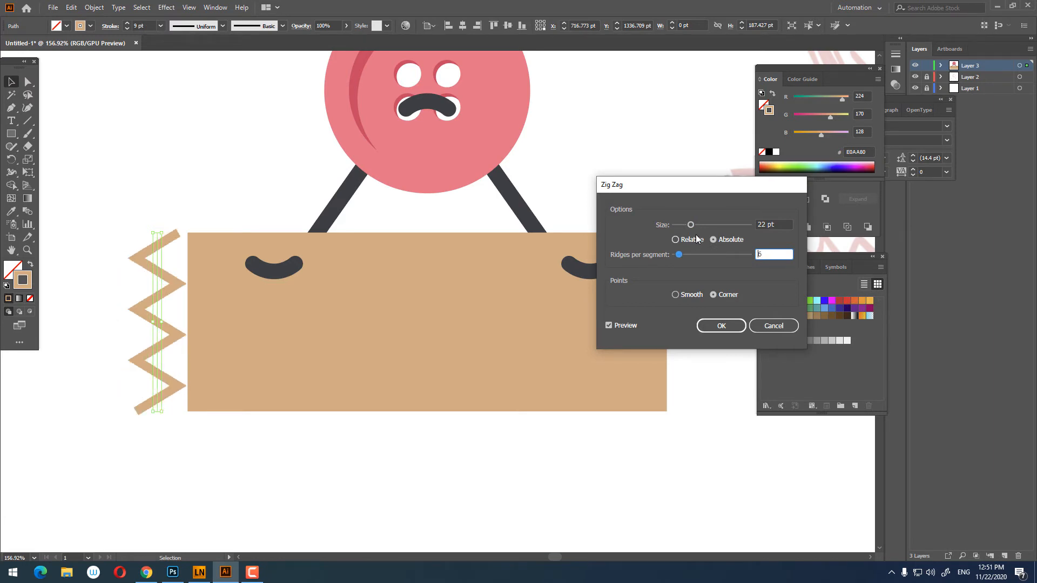
pyautogui.click(689, 238)
pyautogui.click(713, 240)
pyautogui.click(684, 295)
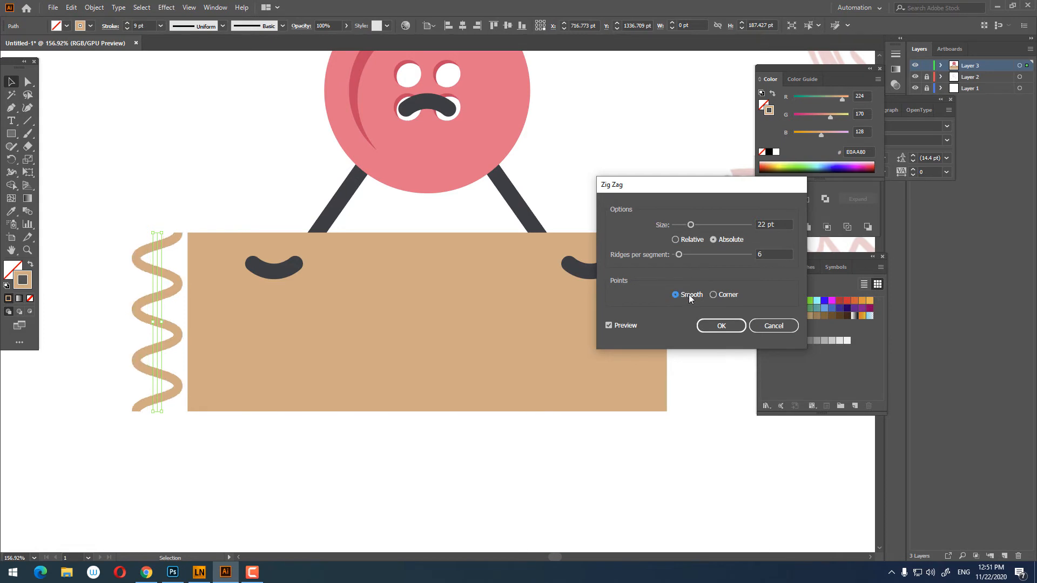
pyautogui.click(729, 296)
# - Reduce the zigzag's size to 17 pt, set 7 ridges per segment and apply the effect to the vertical line
pyautogui.click(697, 224)
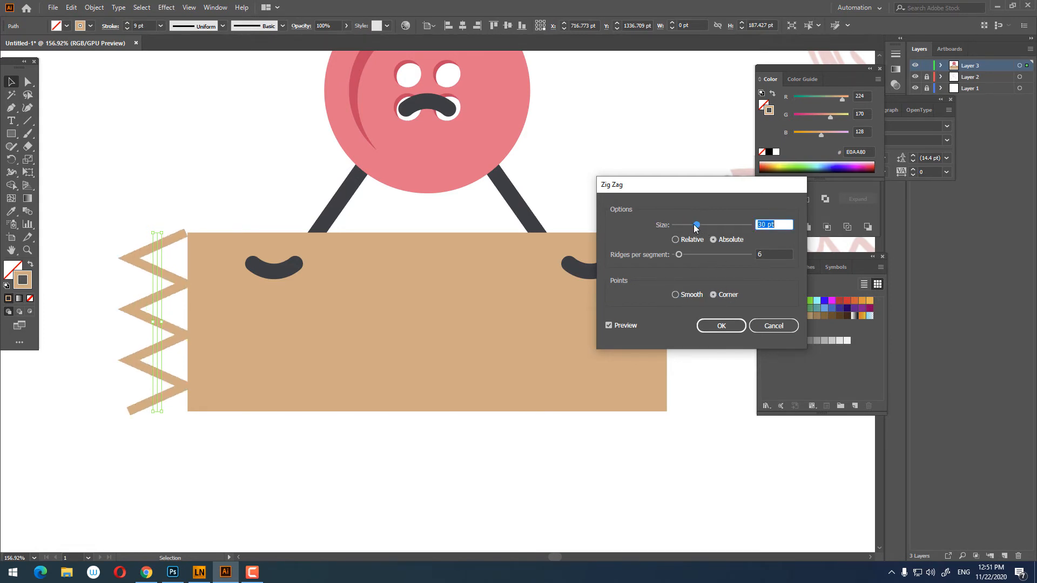
pyautogui.click(687, 225)
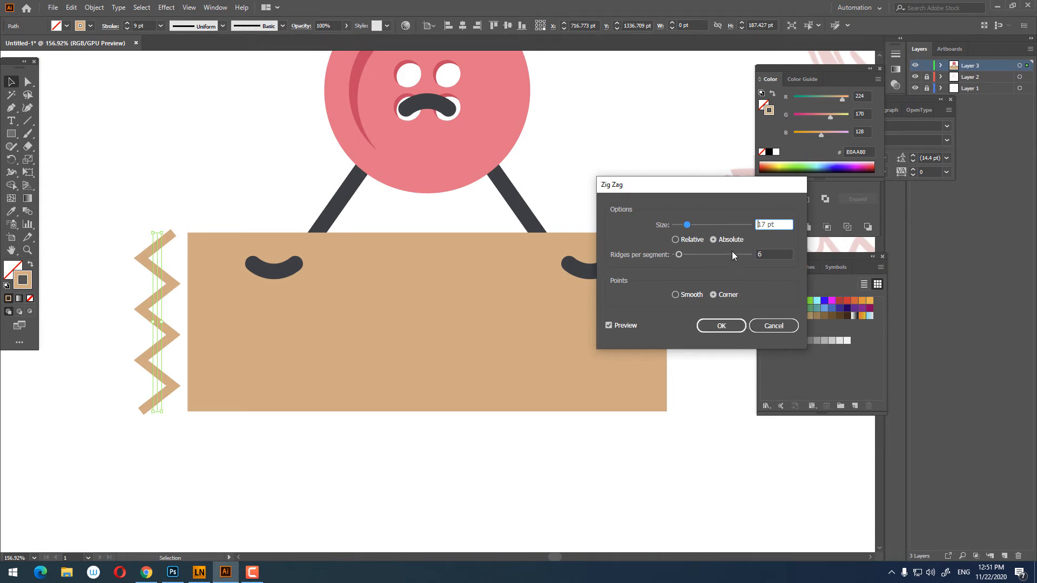
pyautogui.click(787, 255)
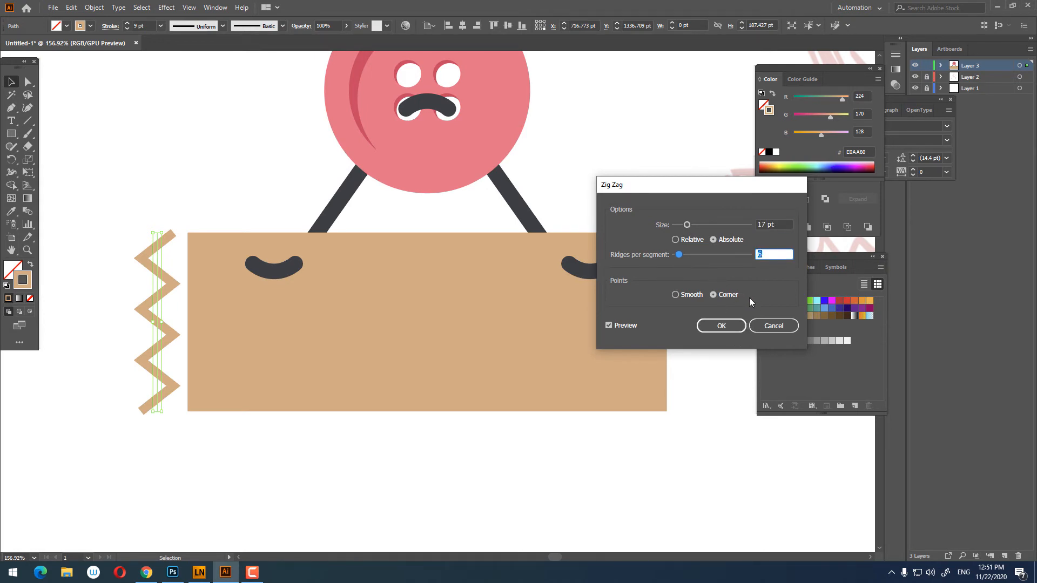
pyautogui.click(782, 225)
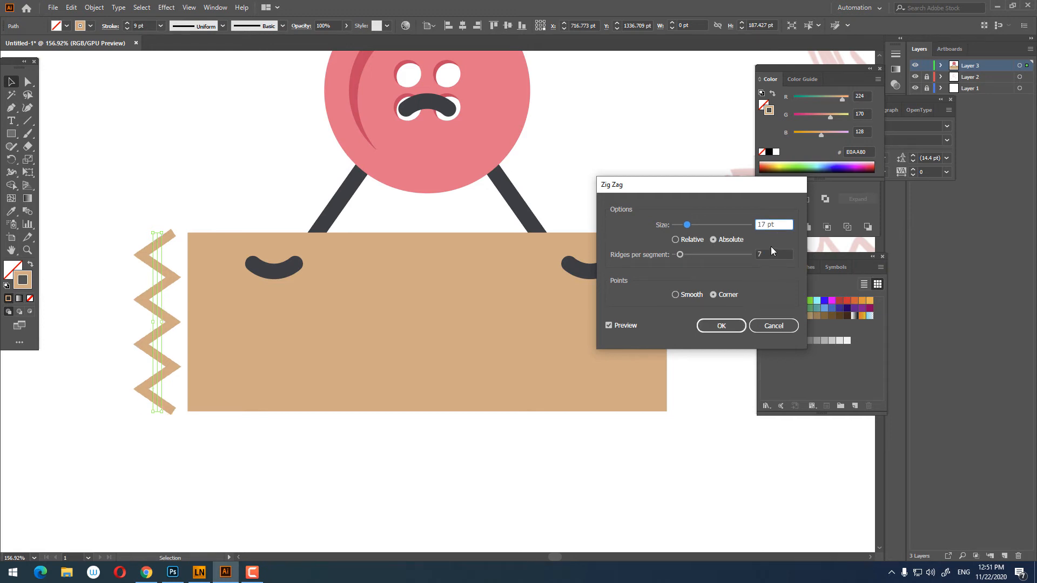
pyautogui.click(733, 326)
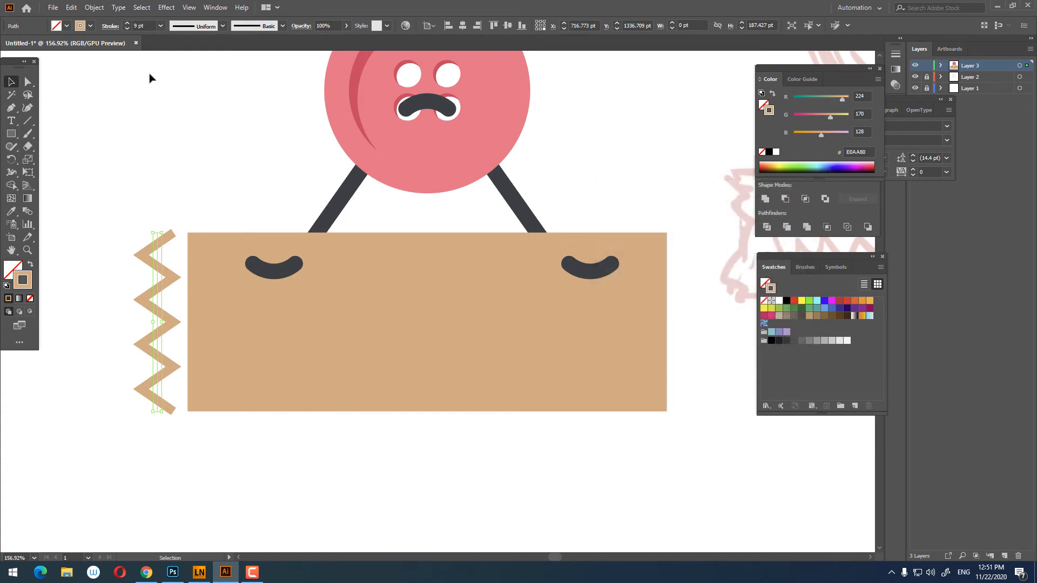
# - Set the zigzag line's stroke weight to 20 pt and move it onto the banner's left edge, closing the gap
pyautogui.click(127, 23)
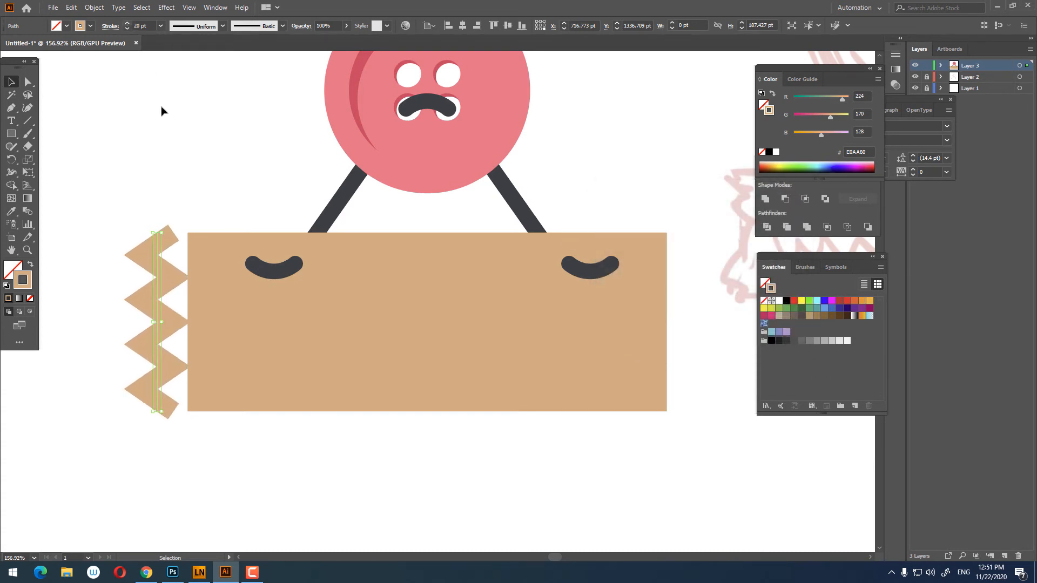
pyautogui.press('z')
pyautogui.moveTo(124, 288); pyautogui.dragTo(162, 287)
pyautogui.click(12, 83)
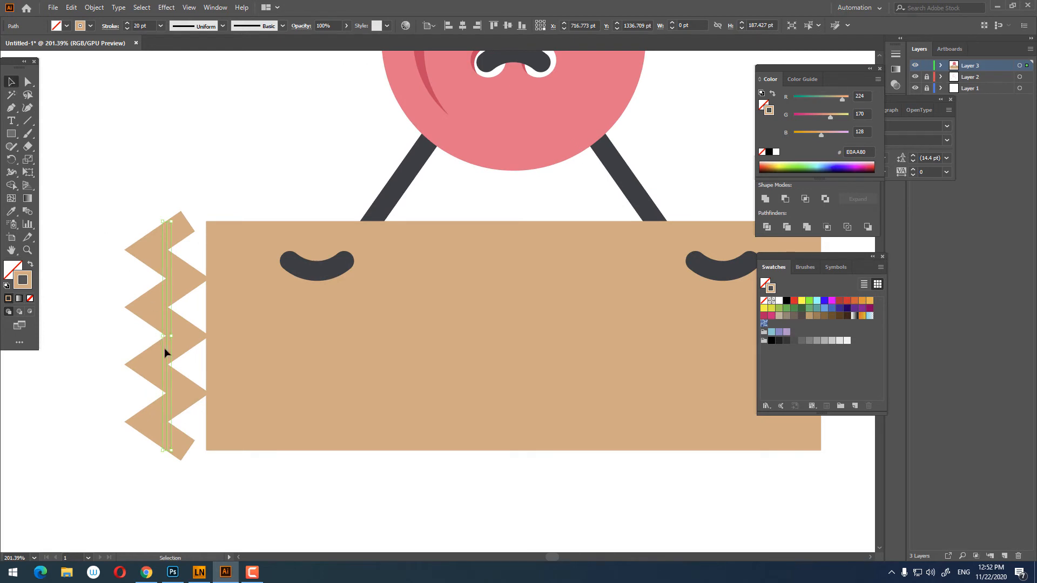
pyautogui.moveTo(169, 357); pyautogui.dragTo(239, 384)
pyautogui.press('z')
pyautogui.keyDown('alt'); pyautogui.click(206, 382); pyautogui.keyUp('alt')
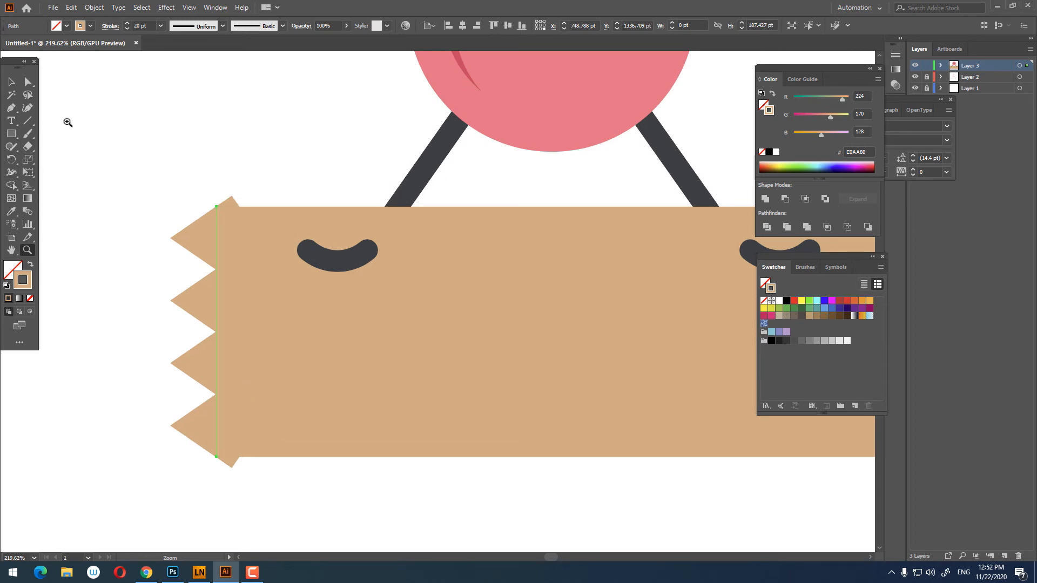
# - Copy the zigzag line, expand its appearance and expand its stroke into a filled shape
pyautogui.click(9, 81)
pyautogui.click(71, 7)
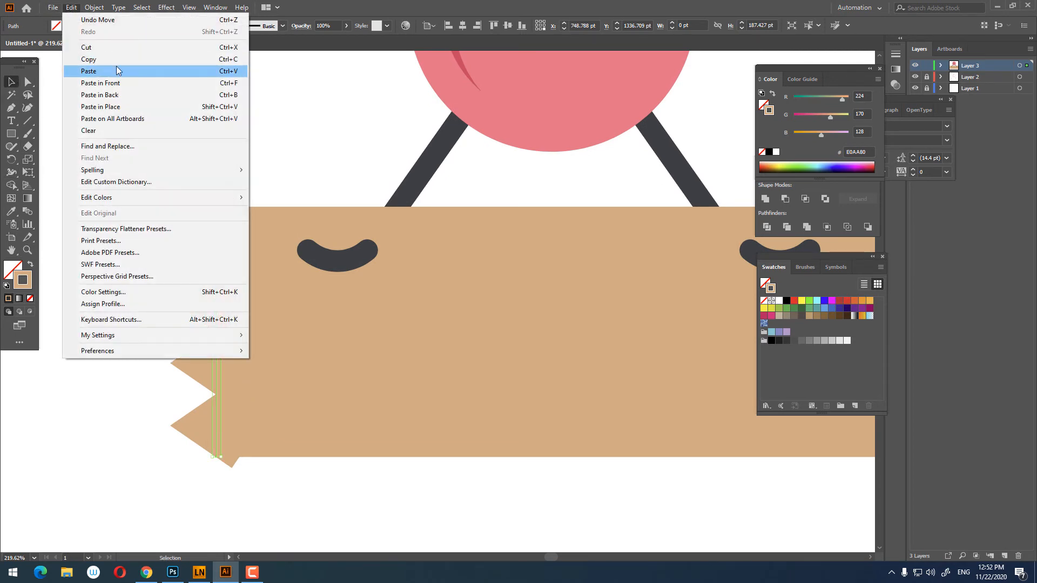
pyautogui.click(116, 59)
pyautogui.moveTo(97, 8)
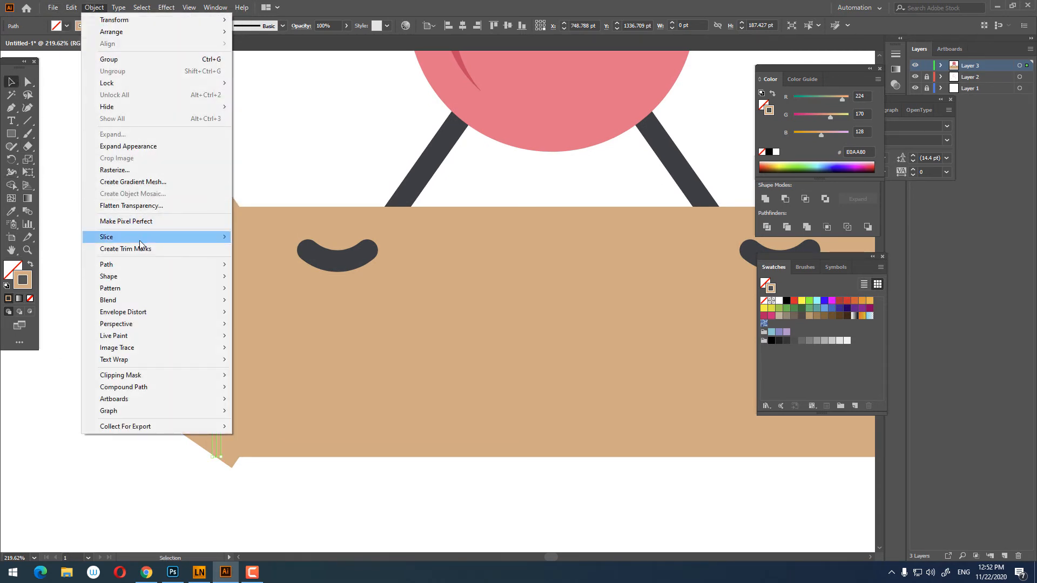
pyautogui.click(132, 146)
pyautogui.click(96, 8)
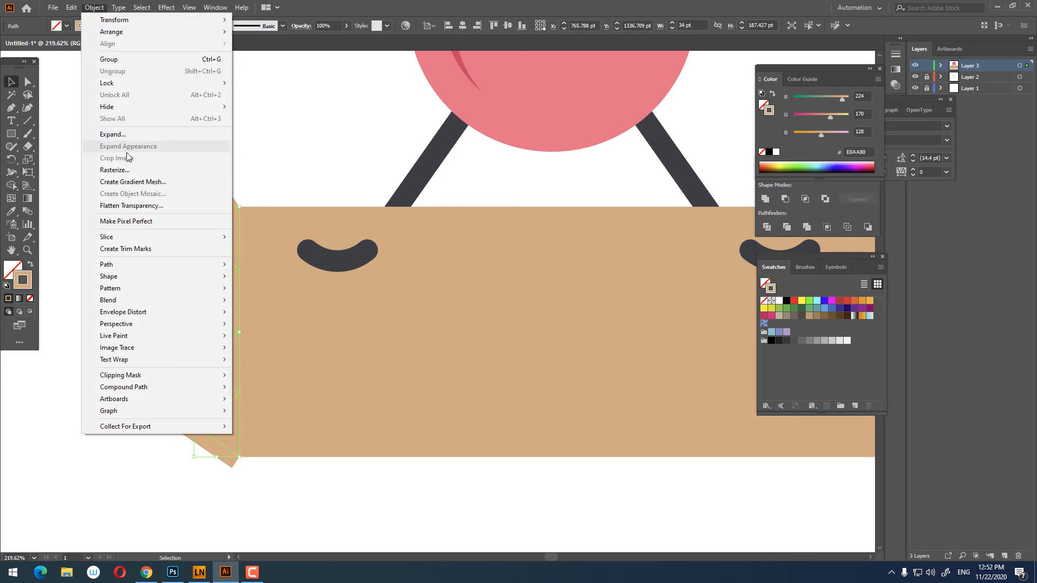
pyautogui.click(122, 134)
pyautogui.click(479, 326)
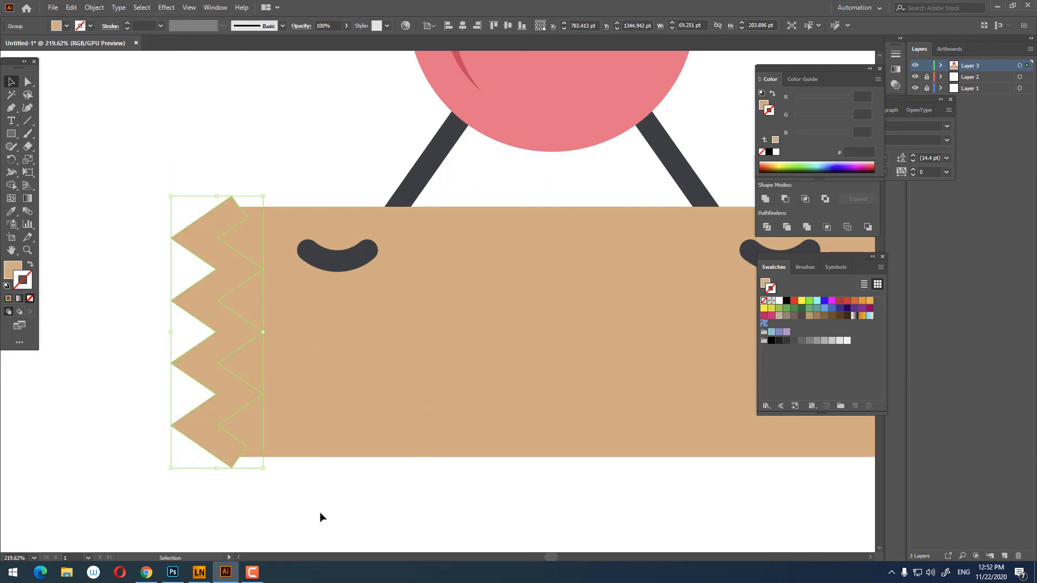
# - Move the zigzag shape's protruding lower and upper anchor points level with the banner's bottom and top edges
pyautogui.moveTo(319, 514); pyautogui.dragTo(313, 471)
pyautogui.press('z')
pyautogui.moveTo(279, 450); pyautogui.dragTo(340, 470)
pyautogui.click(27, 82)
pyautogui.click(363, 493)
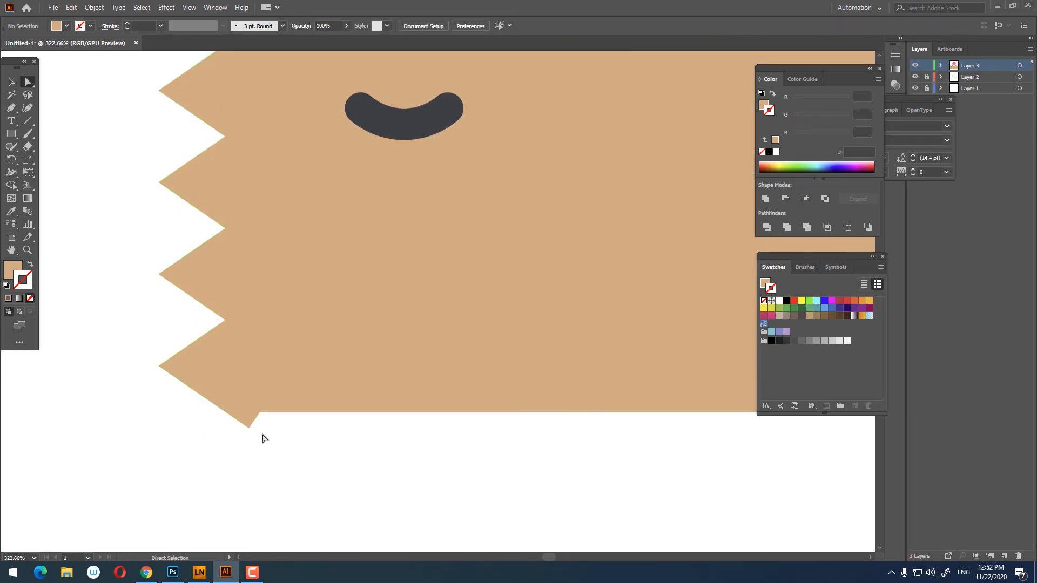
pyautogui.moveTo(250, 427); pyautogui.dragTo(226, 412)
pyautogui.moveTo(283, 325); pyautogui.dragTo(343, 503)
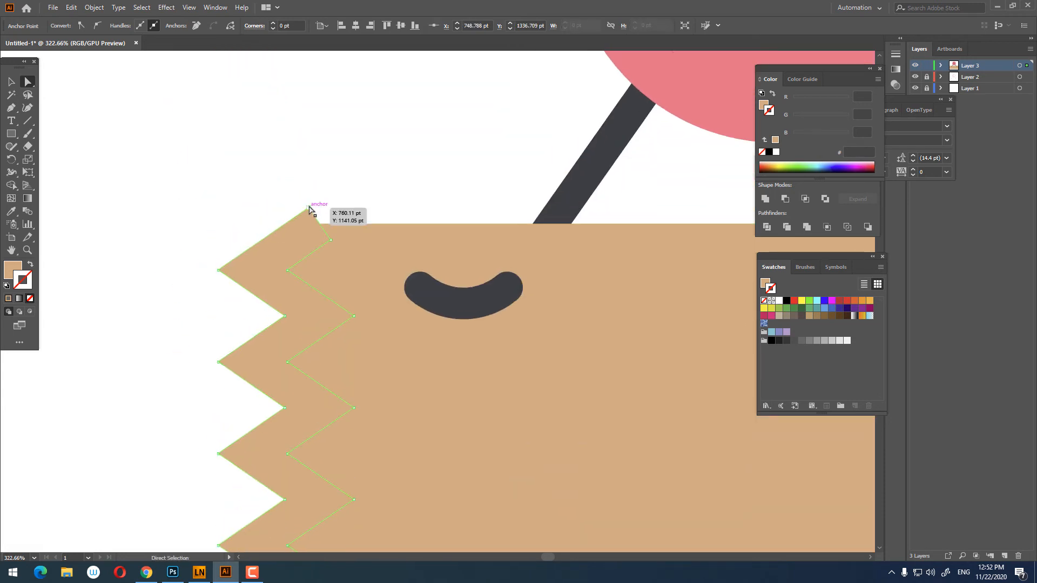
pyautogui.moveTo(309, 208); pyautogui.dragTo(287, 224)
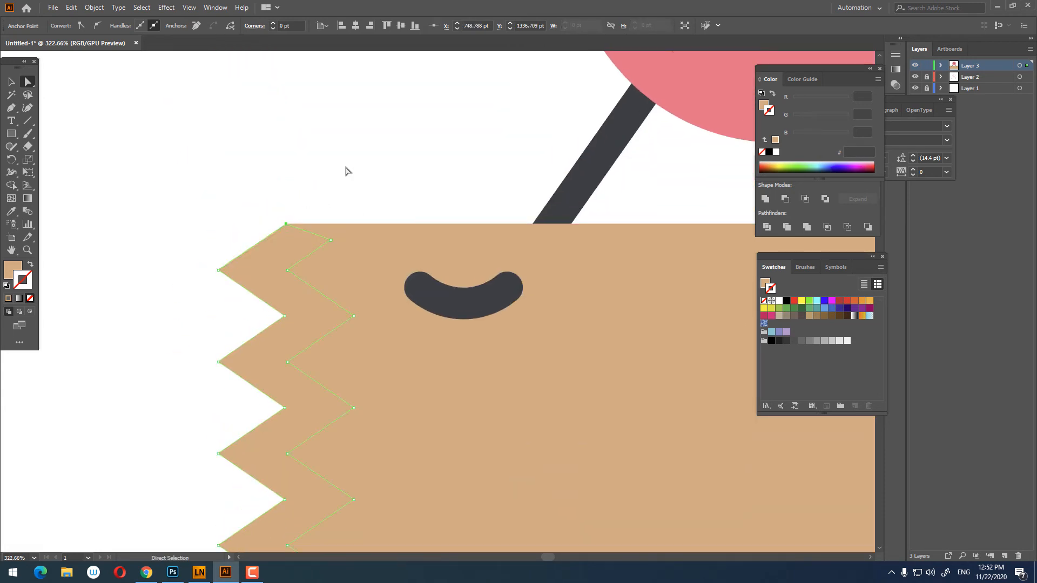
pyautogui.click(347, 169)
# - Copy the zigzag shape, paste it in front and move the duplicate to the banner's right edge
pyautogui.hotkey('ctrl', 'space')
pyautogui.moveTo(337, 172); pyautogui.dragTo(199, 232)
pyautogui.moveTo(313, 223); pyautogui.dragTo(207, 357)
pyautogui.moveTo(210, 345); pyautogui.dragTo(259, 333)
pyautogui.moveTo(184, 319); pyautogui.dragTo(323, 232)
pyautogui.moveTo(248, 285); pyautogui.dragTo(287, 287)
pyautogui.moveTo(299, 292); pyautogui.dragTo(249, 313)
pyautogui.moveTo(381, 348); pyautogui.dragTo(275, 343)
pyautogui.moveTo(410, 387); pyautogui.dragTo(365, 401)
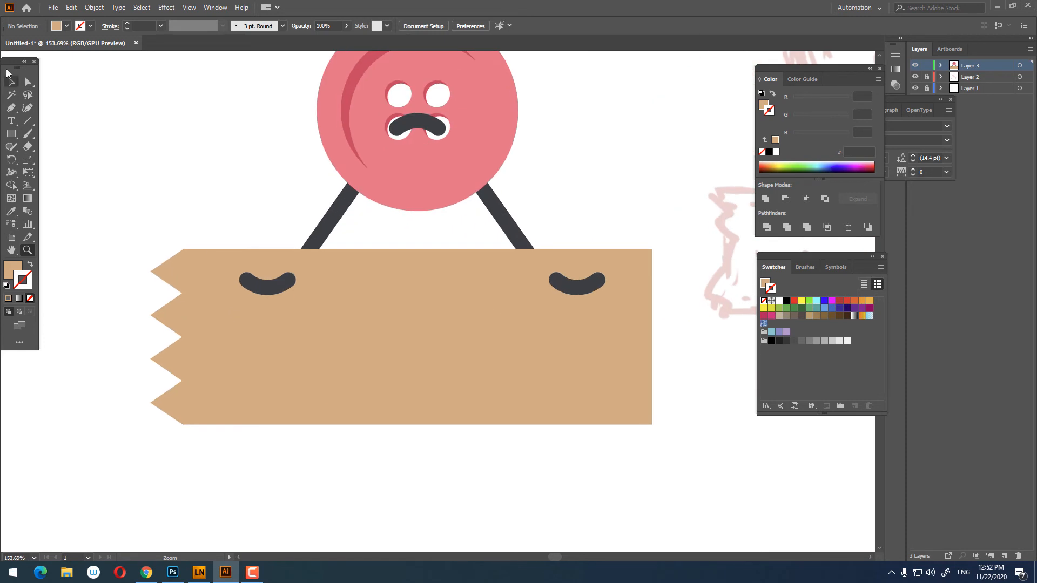
pyautogui.click(173, 405)
pyautogui.click(71, 7)
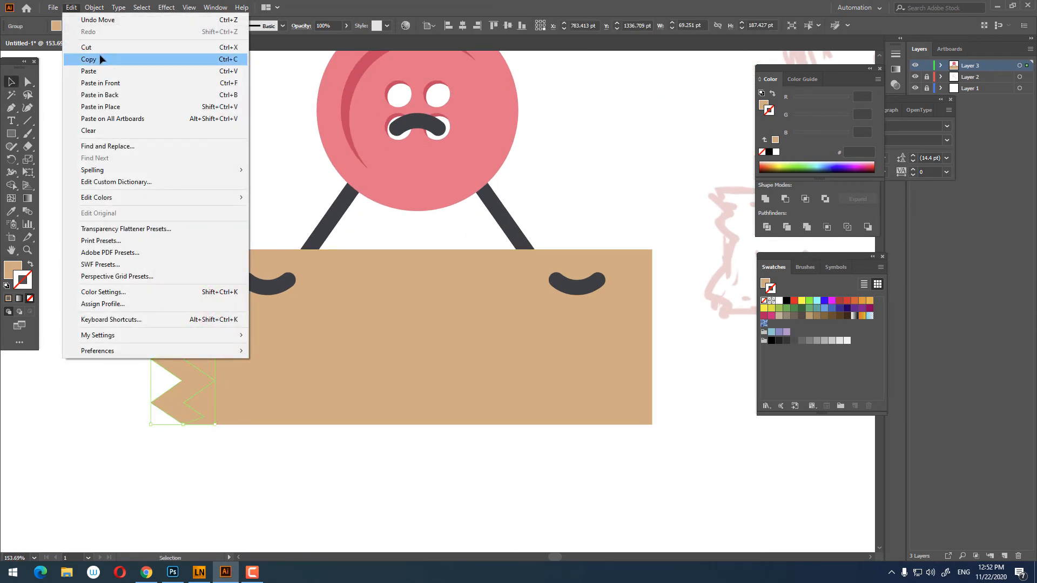
pyautogui.click(102, 59)
pyautogui.click(74, 7)
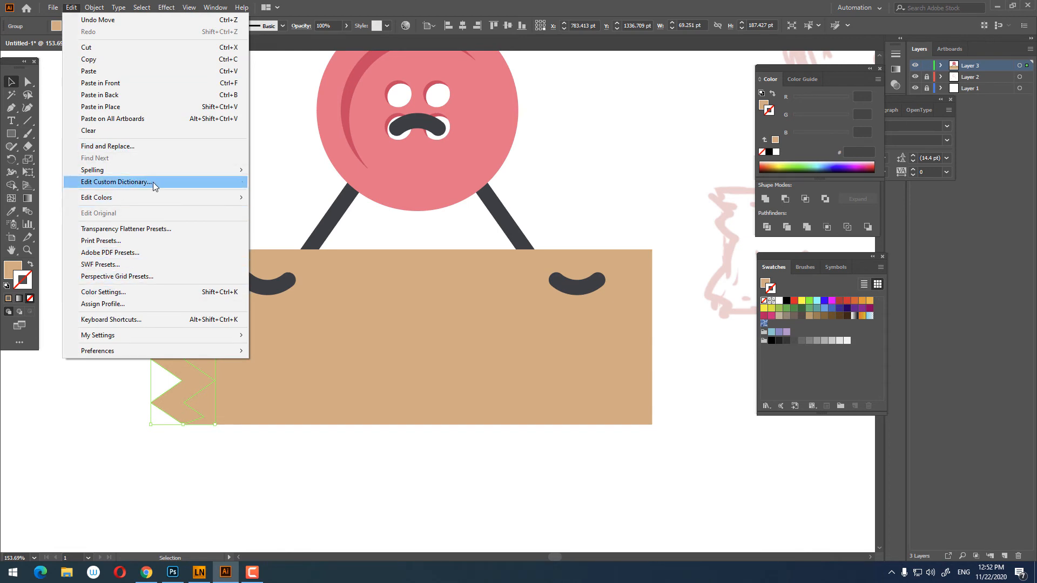
pyautogui.click(129, 83)
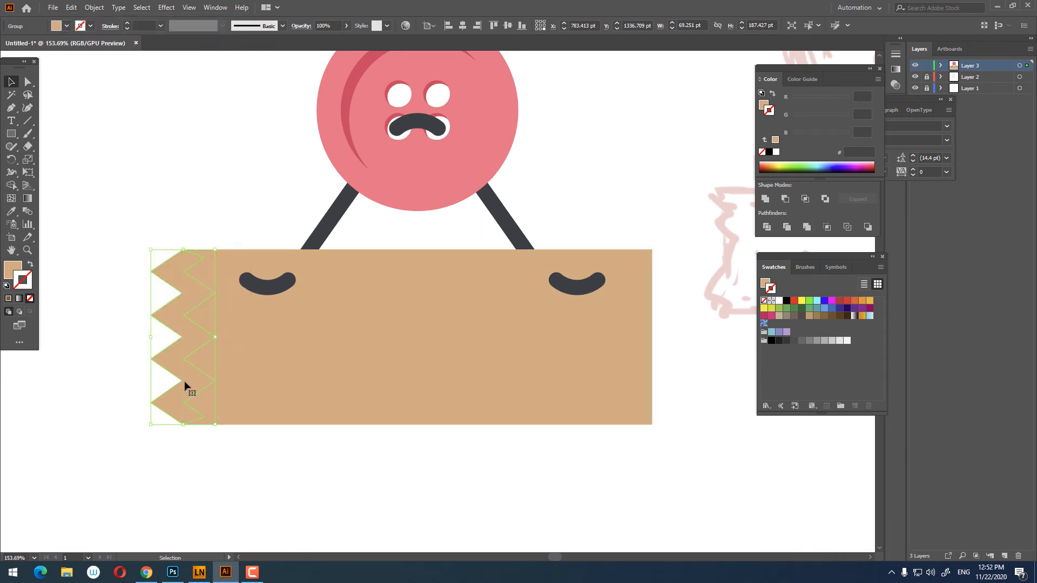
pyautogui.moveTo(181, 400); pyautogui.dragTo(544, 440)
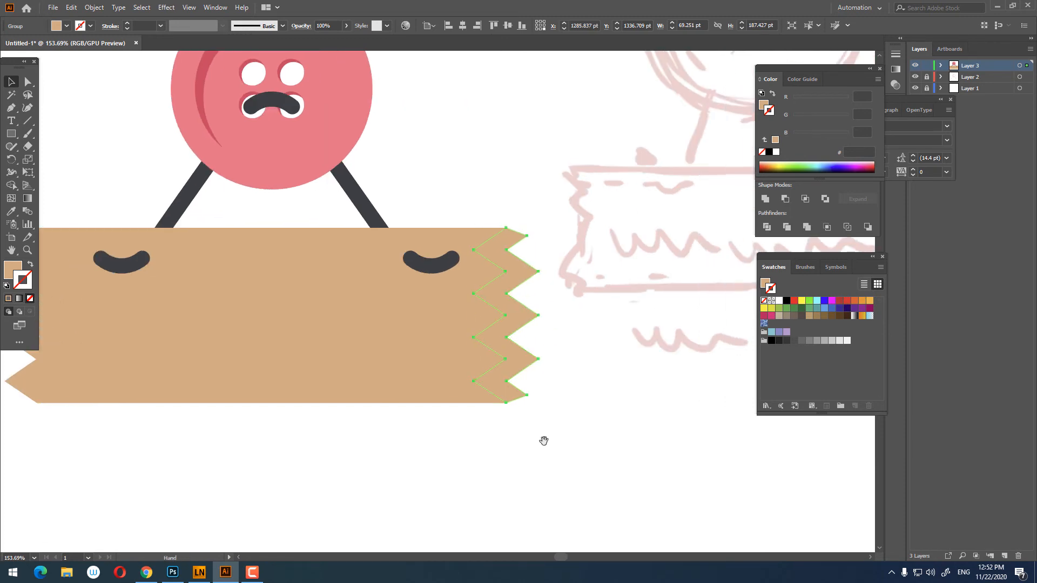
# - Move the right zigzag's outermost upper and lower anchor points vertically onto the banner's top and bottom edge lines
pyautogui.press('z')
pyautogui.moveTo(541, 404); pyautogui.dragTo(465, 328)
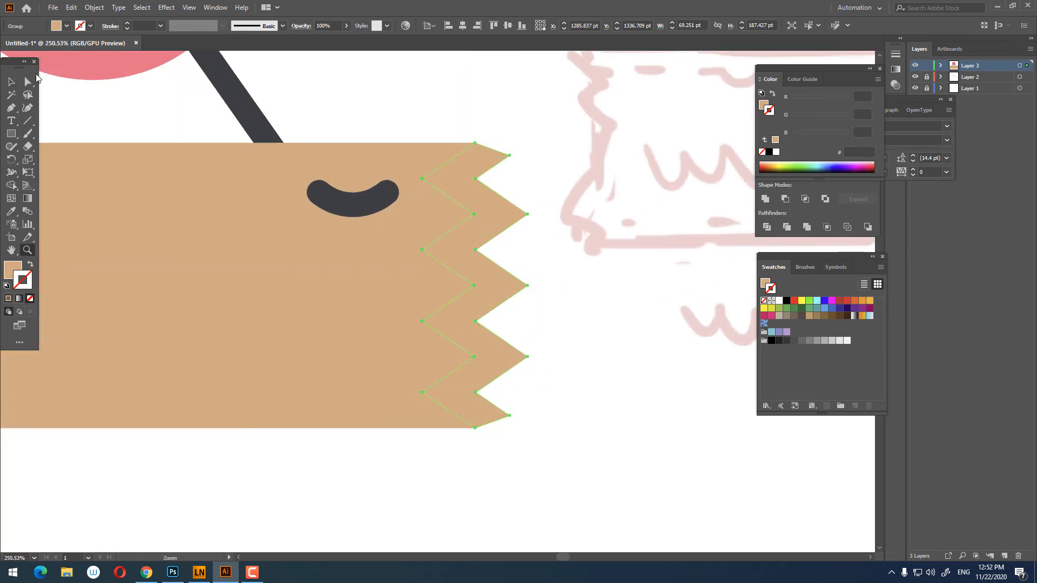
pyautogui.click(30, 81)
pyautogui.moveTo(509, 154); pyautogui.dragTo(509, 143)
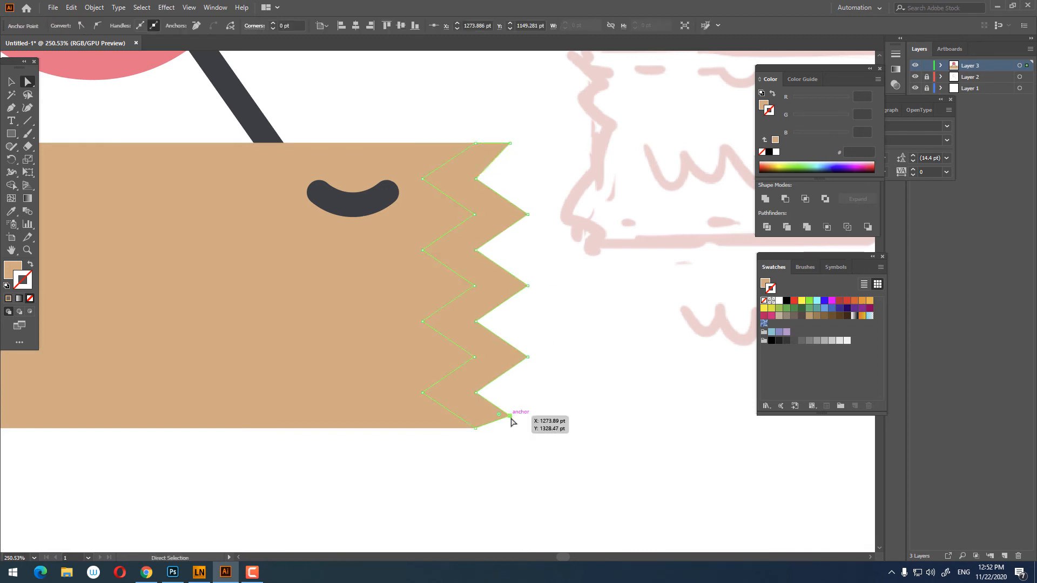
pyautogui.moveTo(509, 415); pyautogui.dragTo(509, 428)
# - Reflect the left zigzag shape across the vertical axis
pyautogui.moveTo(562, 362); pyautogui.dragTo(454, 382)
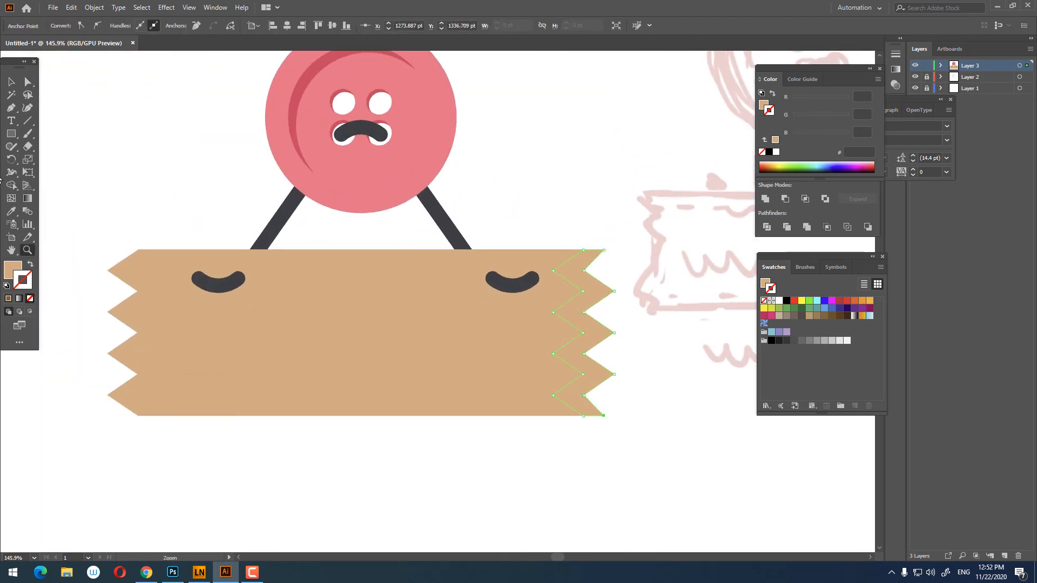
pyautogui.click(12, 82)
pyautogui.rightClick(137, 316)
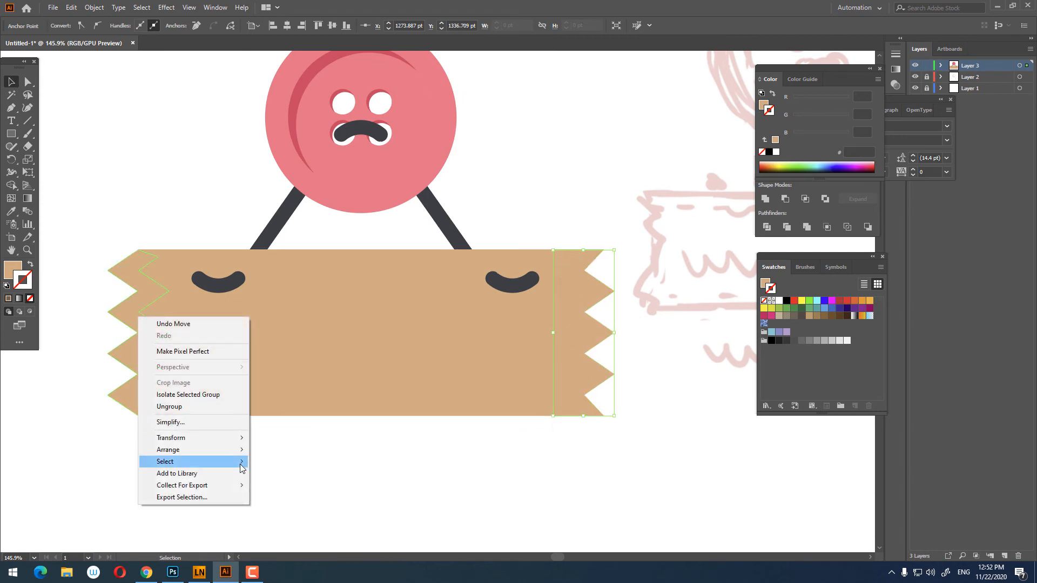
pyautogui.moveTo(229, 440)
pyautogui.click(318, 476)
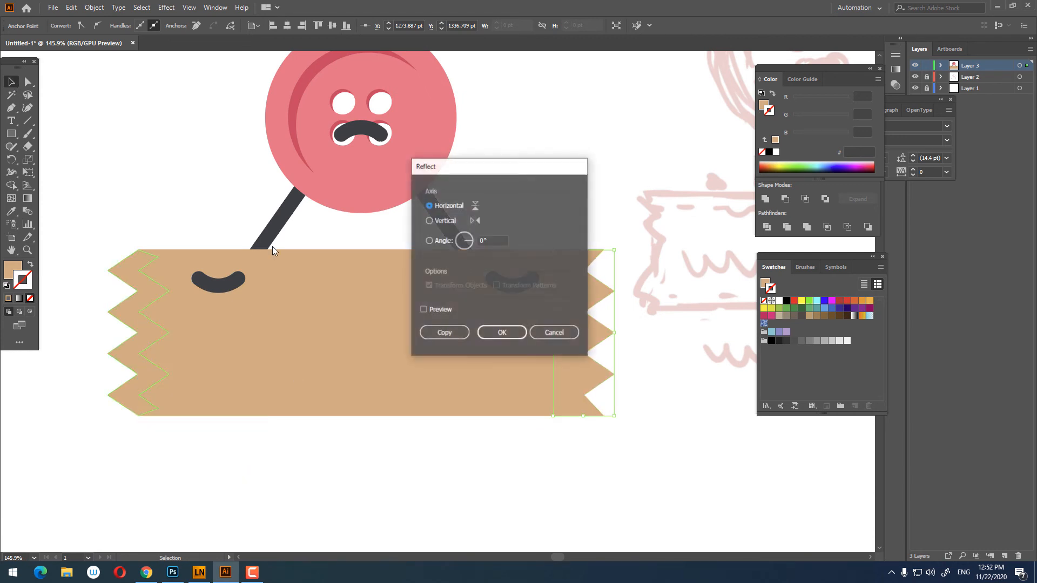
pyautogui.click(435, 223)
pyautogui.click(510, 335)
# - Move the left zigzag's outermost upper and lower anchor points vertically onto the banner's top and bottom edge lines
pyautogui.press('z')
pyautogui.moveTo(160, 290); pyautogui.dragTo(231, 310)
pyautogui.press('space')
pyautogui.moveTo(148, 284); pyautogui.dragTo(316, 294)
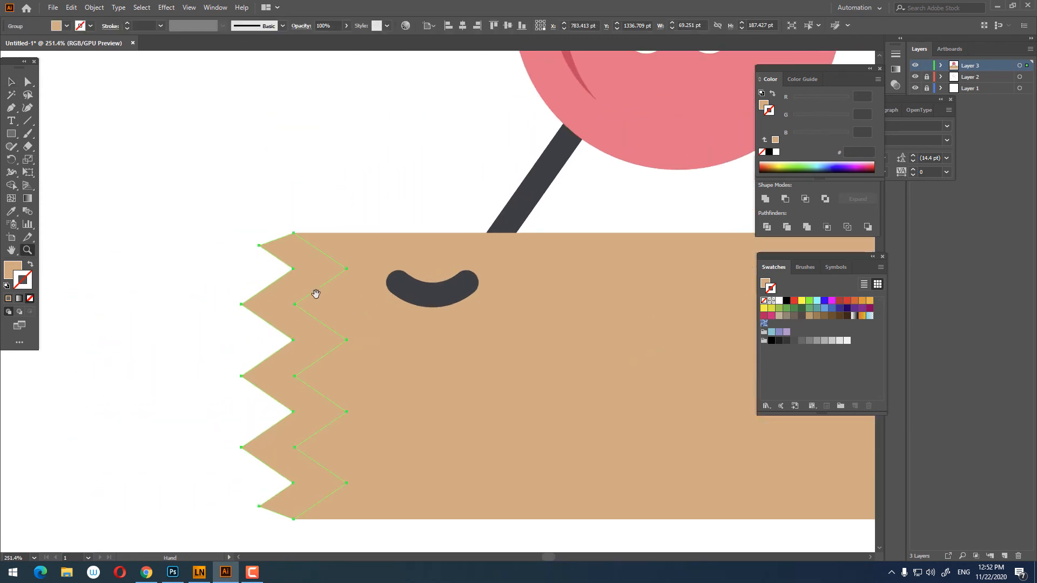
pyautogui.click(30, 82)
pyautogui.click(259, 246)
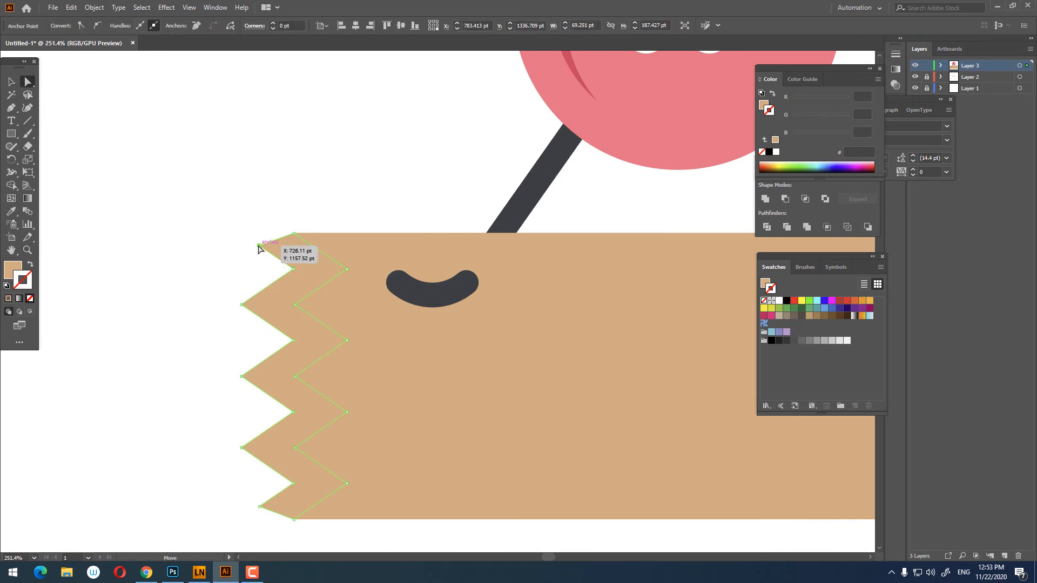
pyautogui.moveTo(259, 236); pyautogui.dragTo(258, 236)
pyautogui.scroll(-4, 303, 364)
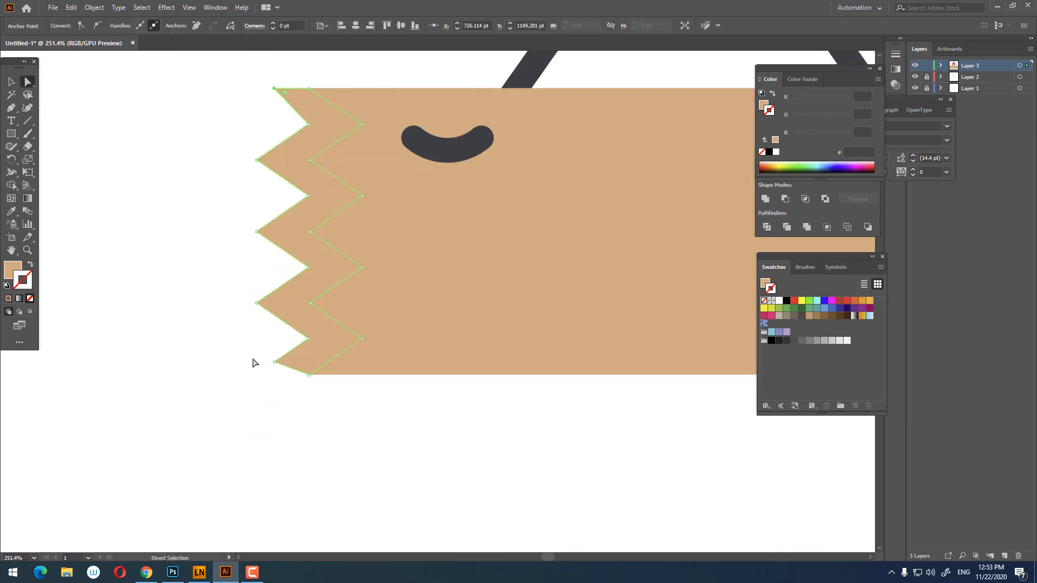
pyautogui.moveTo(274, 369); pyautogui.dragTo(274, 376)
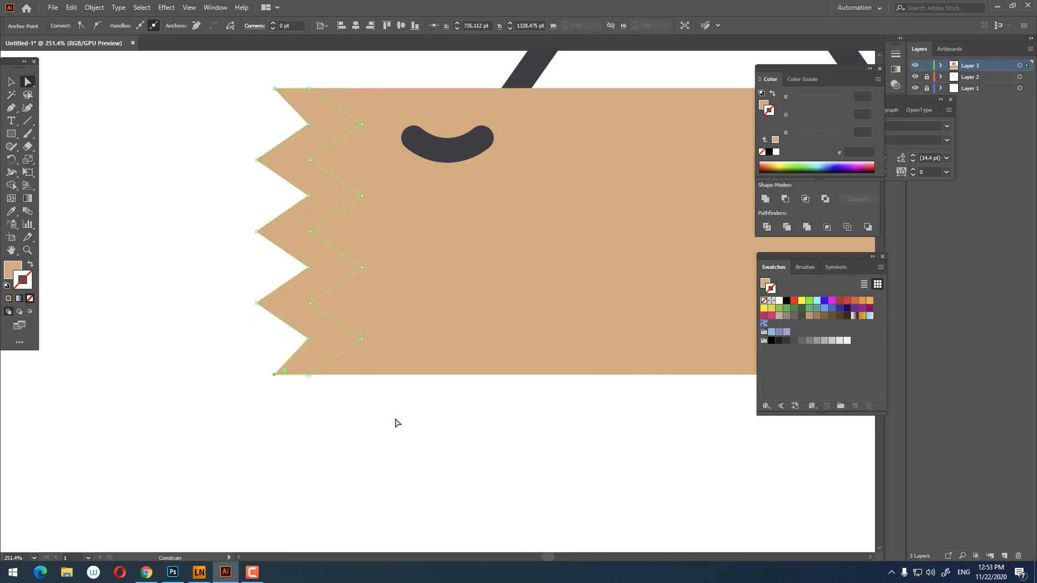
pyautogui.click(395, 422)
# - Unite the banner rectangle and both zigzag edges into a single shape
pyautogui.press('z')
pyautogui.moveTo(425, 383); pyautogui.dragTo(325, 360)
pyautogui.moveTo(390, 322); pyautogui.dragTo(334, 328)
pyautogui.keyDown('alt'); pyautogui.click(334, 328); pyautogui.keyUp('alt')
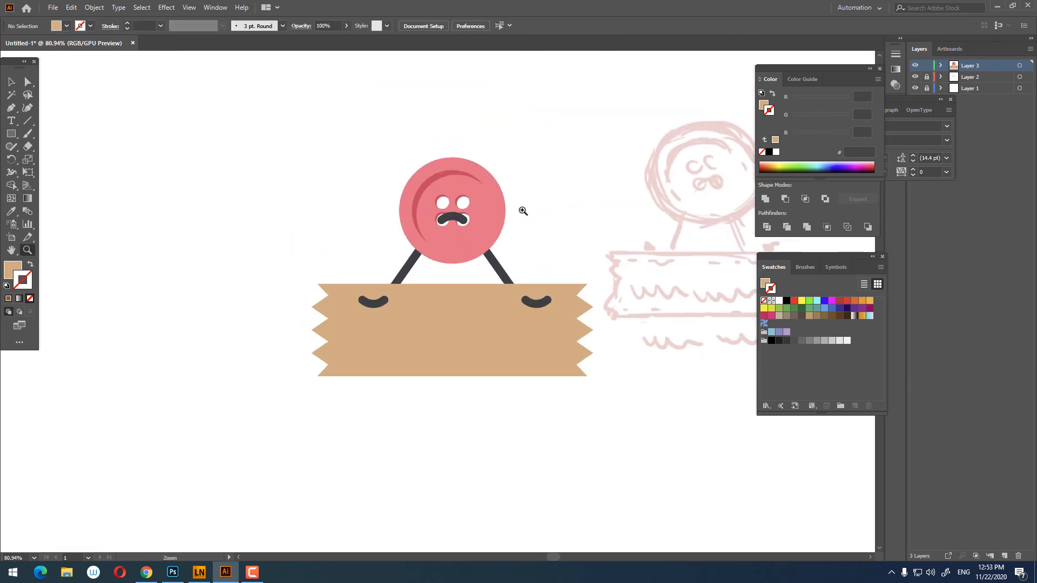
pyautogui.moveTo(523, 211); pyautogui.dragTo(627, 353)
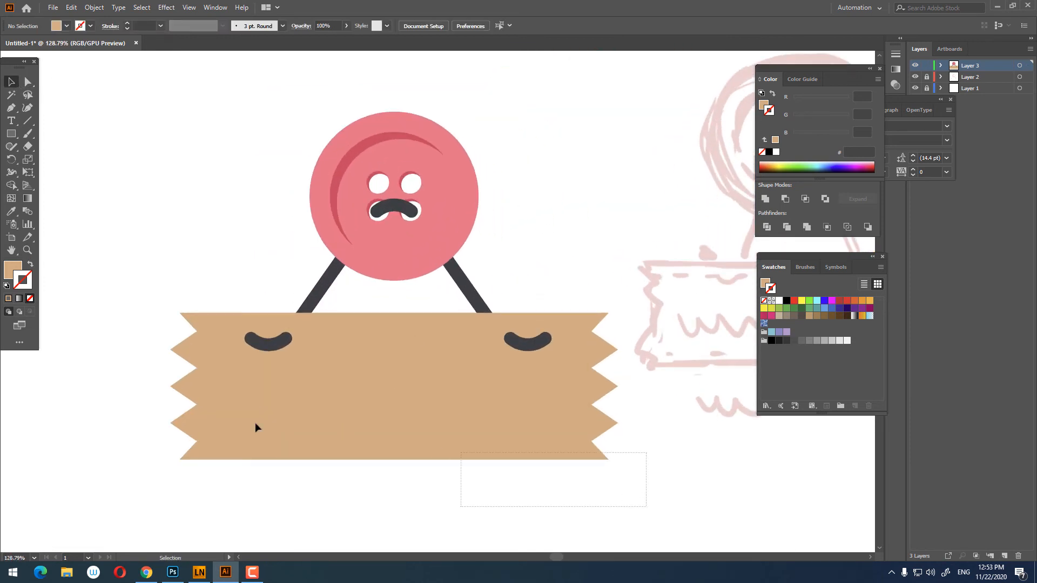
pyautogui.moveTo(255, 426); pyautogui.dragTo(137, 419)
pyautogui.click(767, 198)
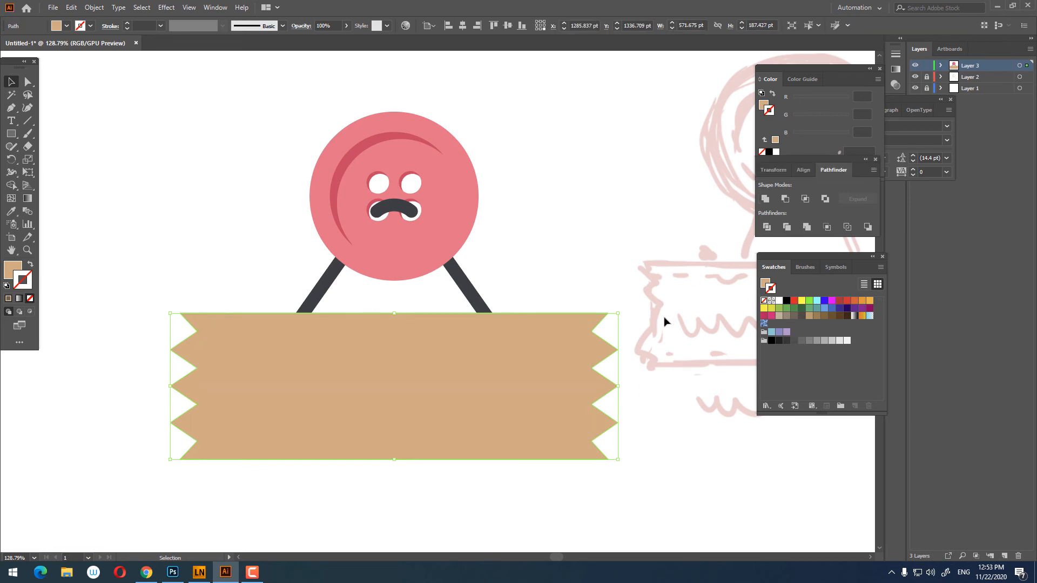
# - Send the banner backward two levels so that both dark curved stitches lie in front of it
pyautogui.rightClick(537, 451)
pyautogui.moveTo(608, 398)
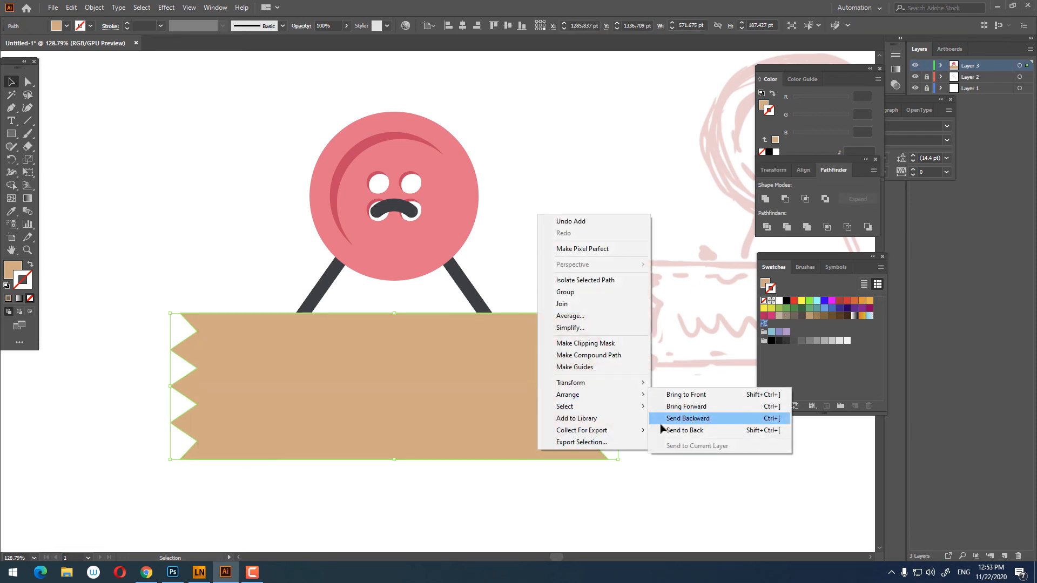
pyautogui.click(693, 421)
pyautogui.rightClick(512, 454)
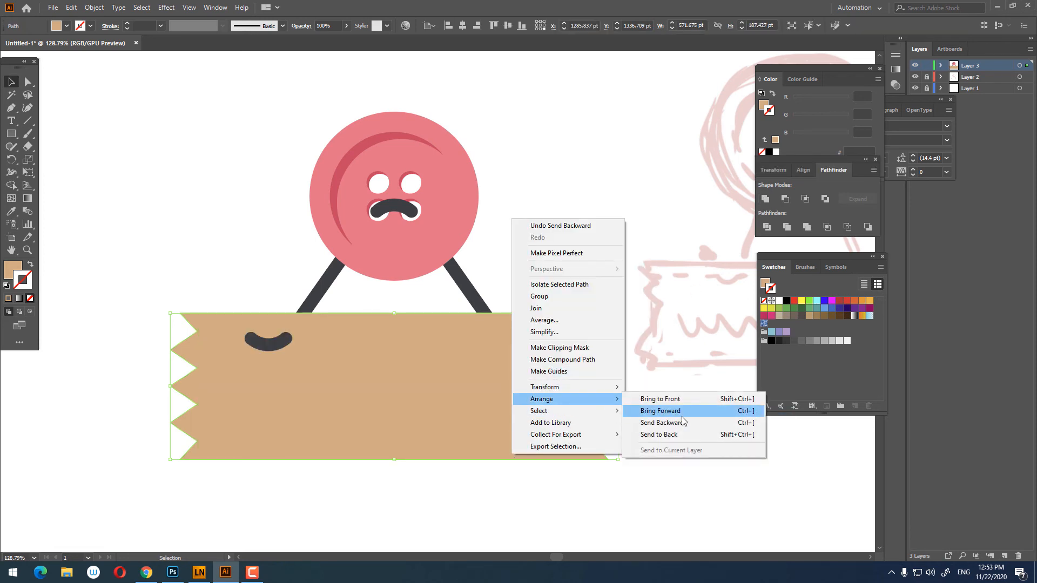
pyautogui.click(679, 423)
pyautogui.scroll(-3, 426, 400)
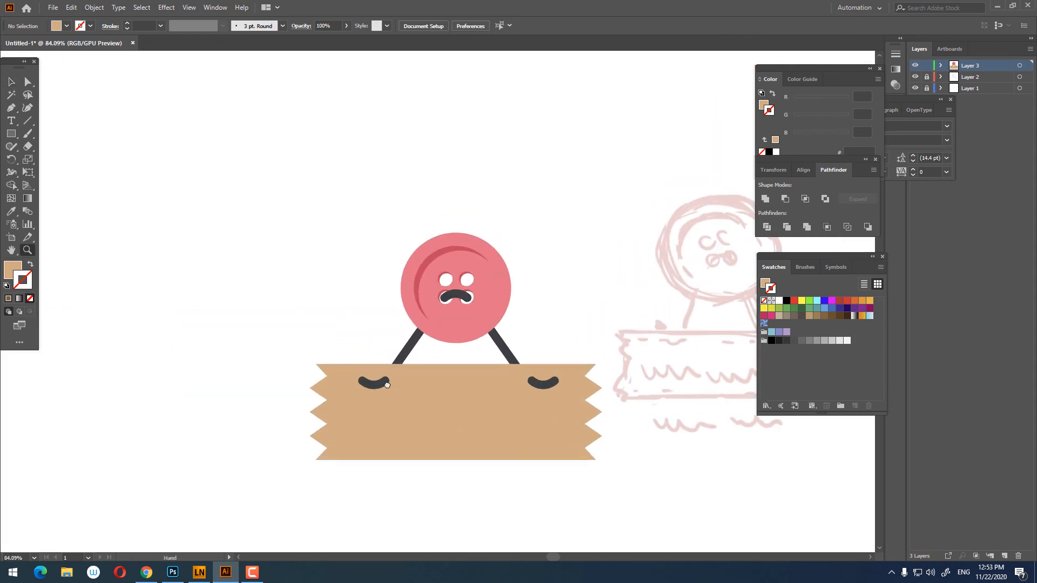
# - Draw a horizontal line about 19 pt long above the banner's right end and give it the stitch's 16 pt dark stroke
pyautogui.moveTo(387, 384); pyautogui.dragTo(444, 377)
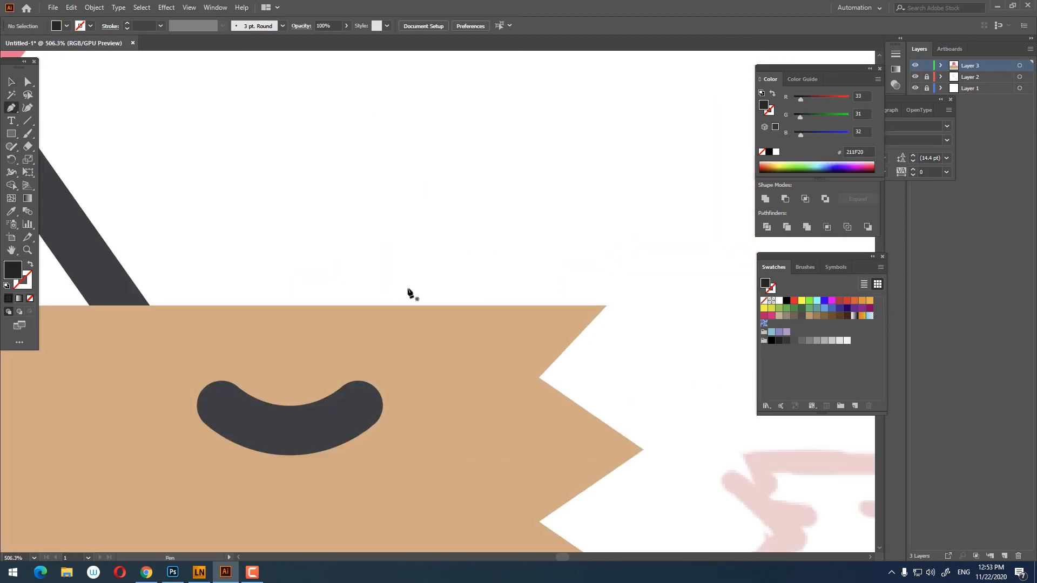
pyautogui.click(456, 286)
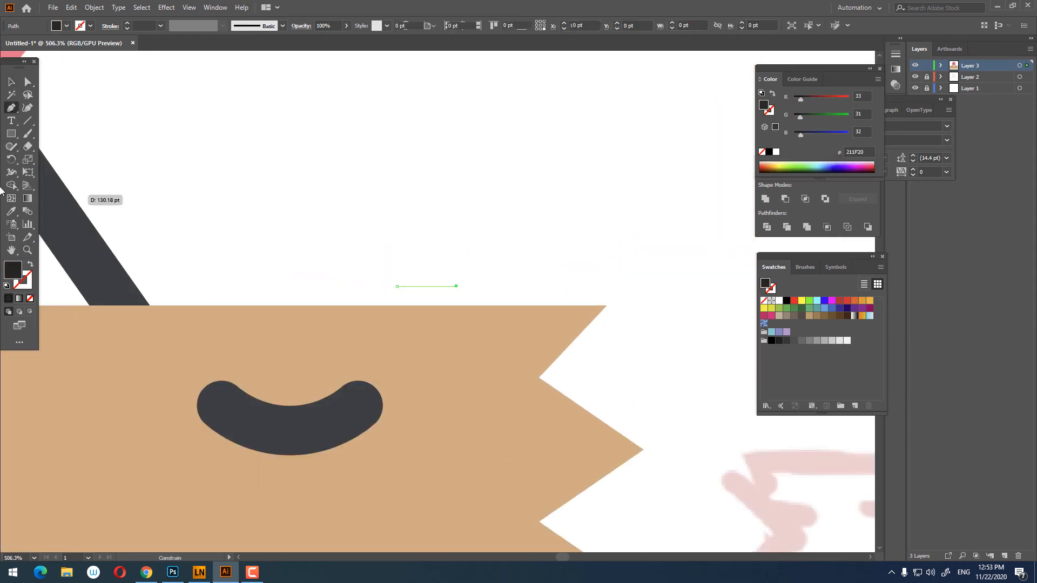
pyautogui.click(287, 425)
pyautogui.click(296, 430)
pyautogui.press('z')
pyautogui.click(387, 271)
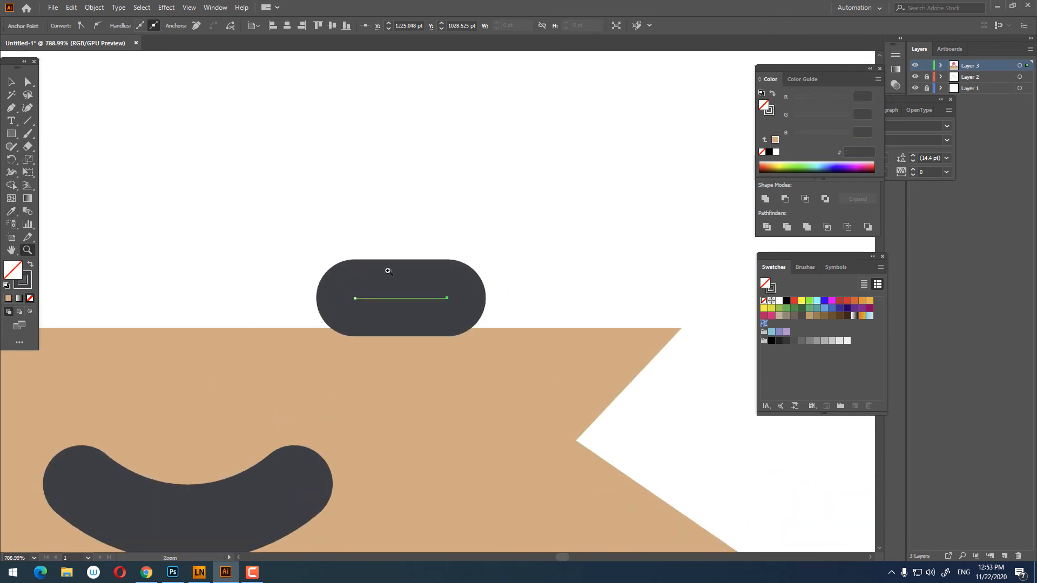
pyautogui.press('Up')
pyautogui.press('Up')
pyautogui.press('Up')
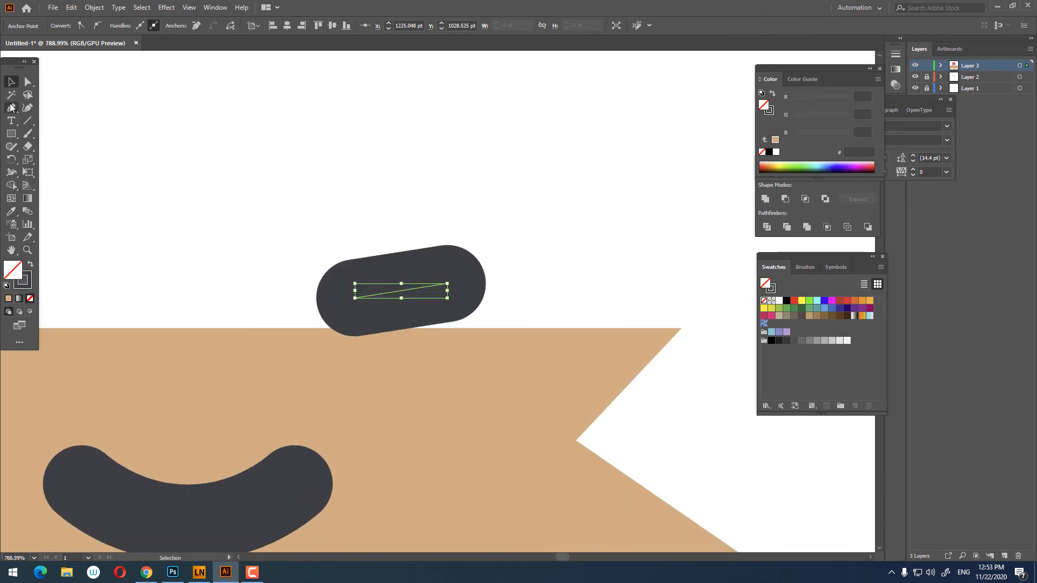
pyautogui.press('Down')
pyautogui.press('Down')
pyautogui.press('Down')
pyautogui.click(540, 286)
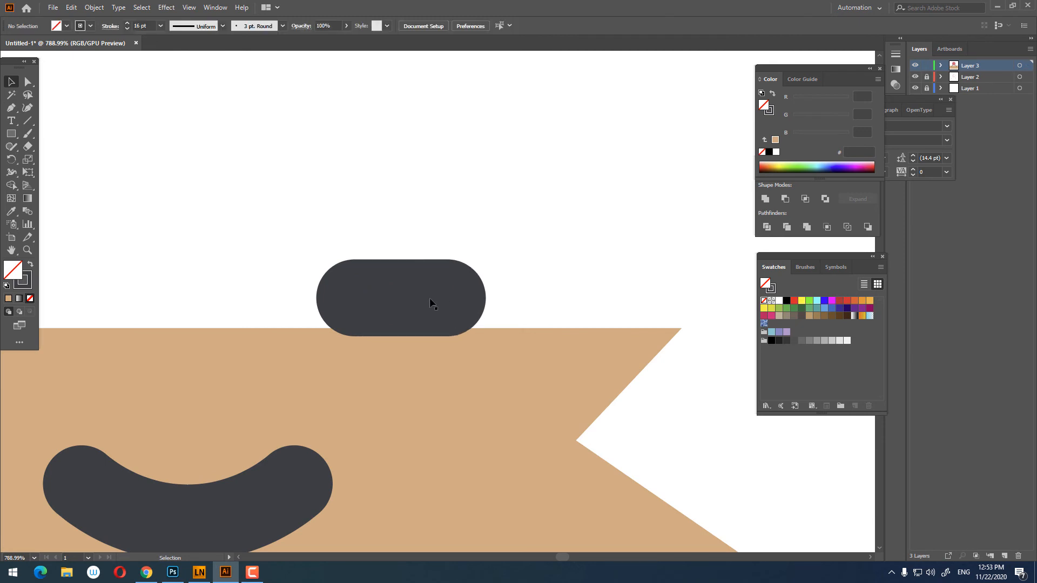
# - Nudge the short horizontal line up 3 pt above the banner's top edge
pyautogui.click(425, 296)
pyautogui.press('Up')
pyautogui.press('Up')
pyautogui.press('Up')
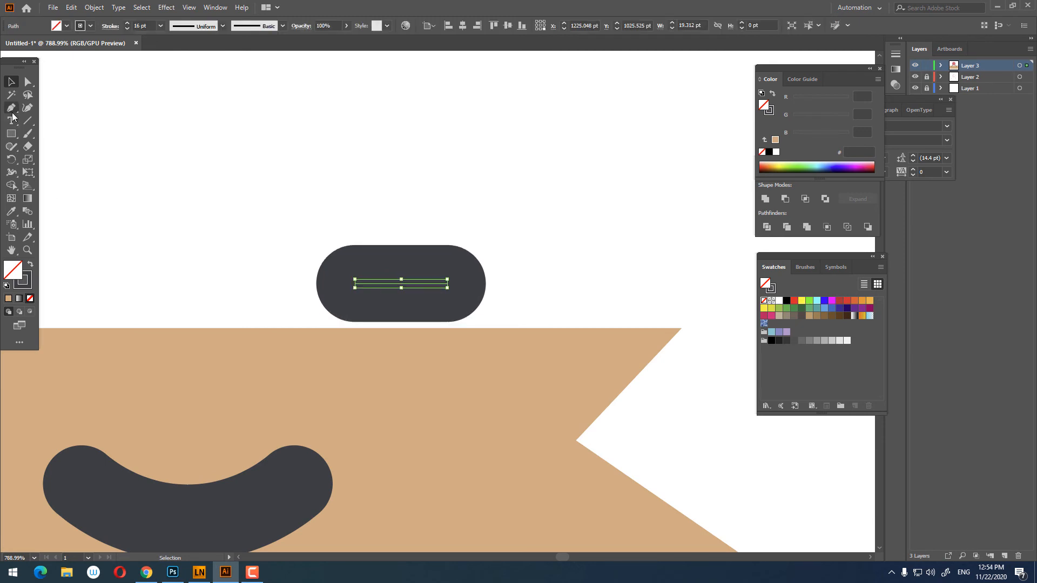
# - Draw a slanted line about 15 pt high rising to the right from the middle of the short horizontal line
pyautogui.click(12, 110)
pyautogui.click(431, 212)
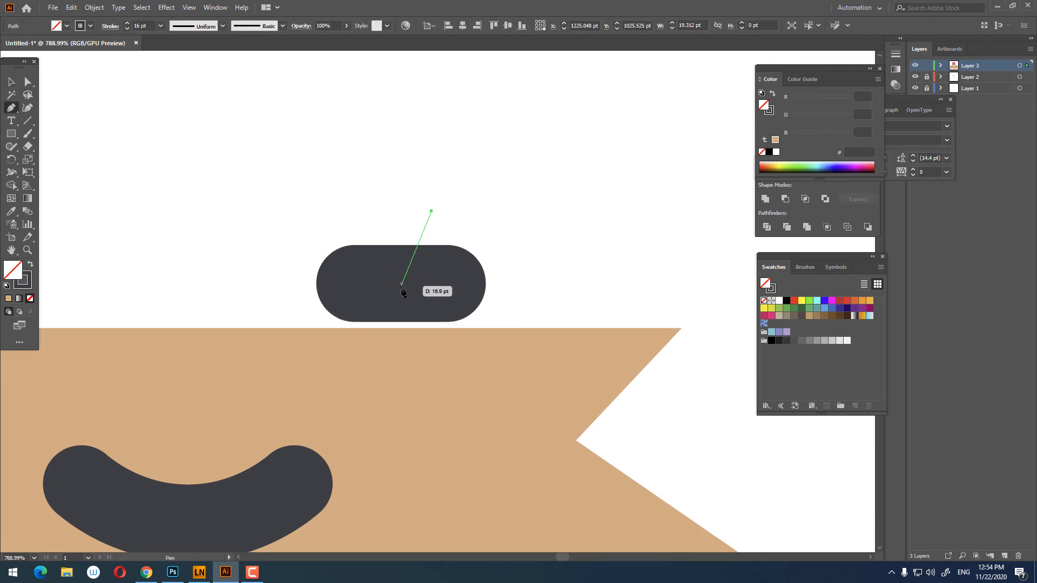
pyautogui.click(403, 283)
pyautogui.click(11, 82)
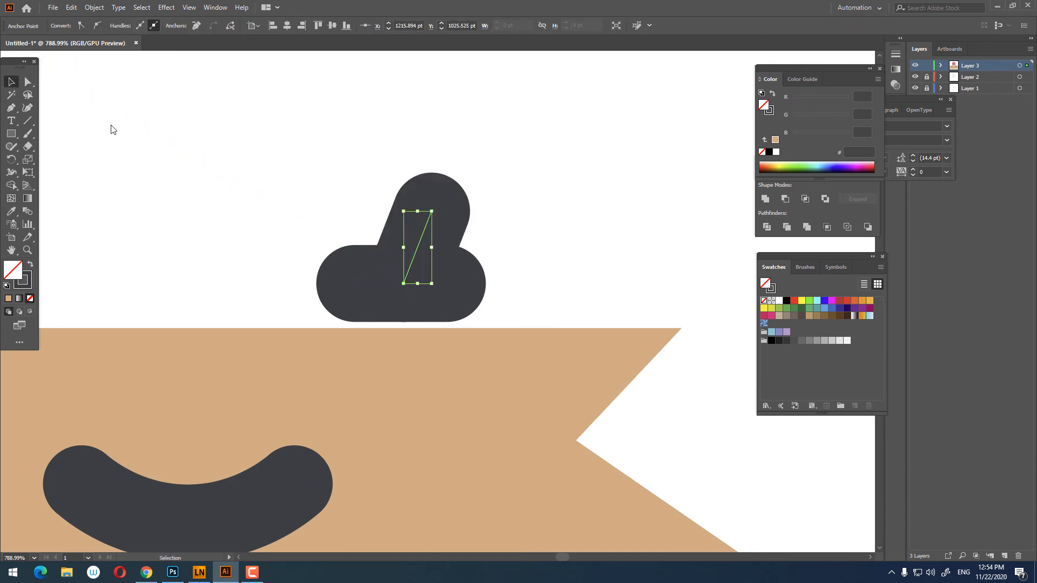
pyautogui.click(110, 127)
# - Group the short horizontal line and the slanted line above the banner's right end
pyautogui.press('z')
pyautogui.moveTo(581, 187); pyautogui.dragTo(358, 246)
pyautogui.moveTo(478, 230); pyautogui.dragTo(590, 300)
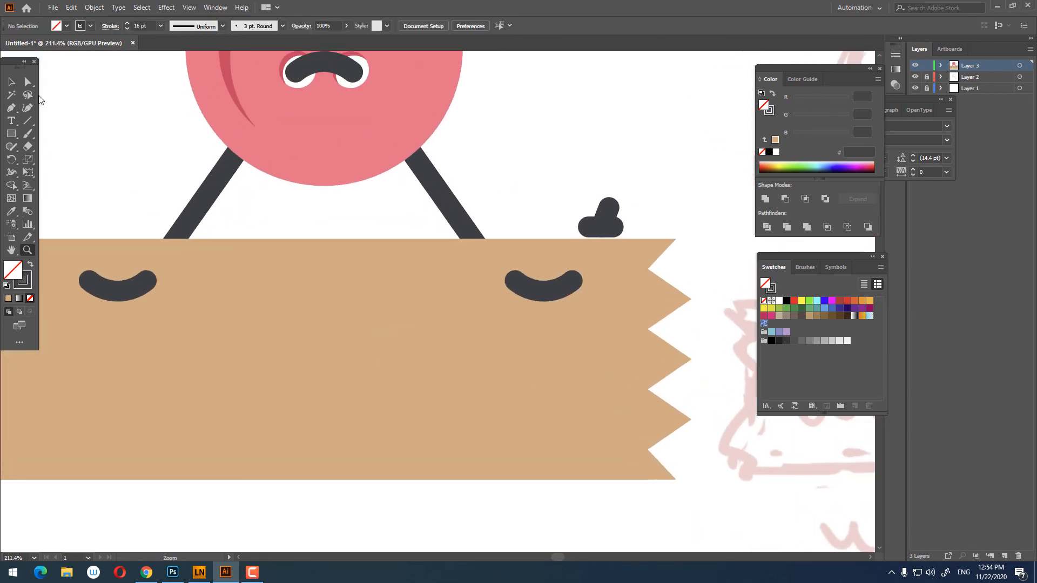
pyautogui.click(603, 219)
pyautogui.rightClick(605, 220)
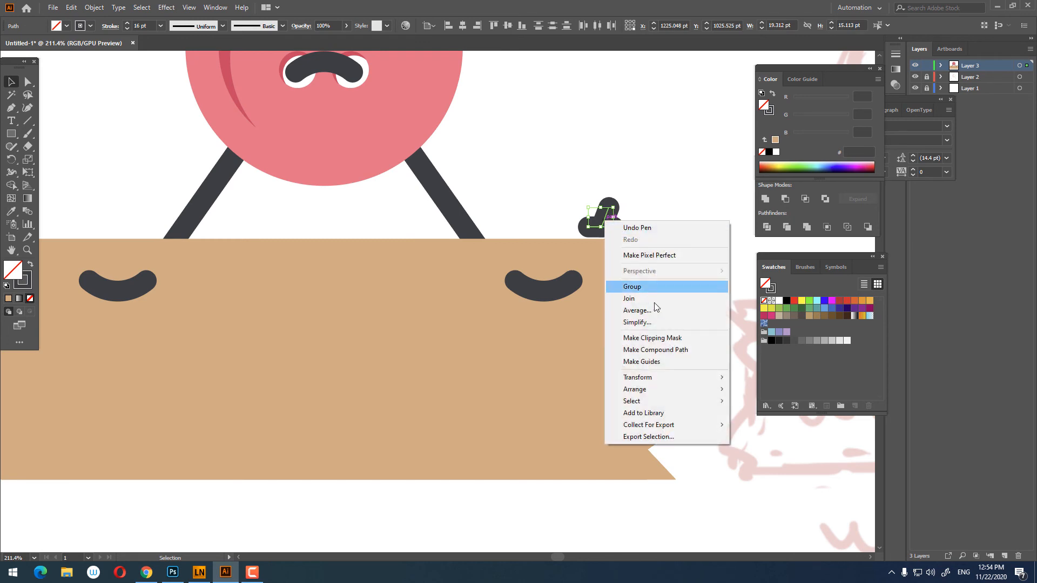
pyautogui.click(648, 293)
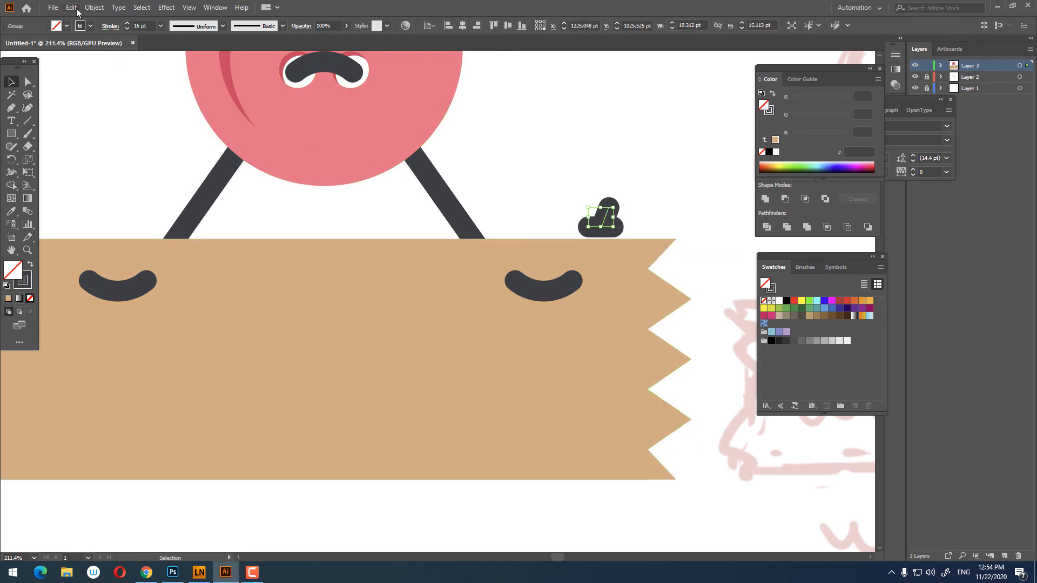
# - Duplicate the grouped knot in front and move it horizontally to the left side of the banner's top edge
pyautogui.click(70, 8)
pyautogui.click(100, 58)
pyautogui.click(71, 8)
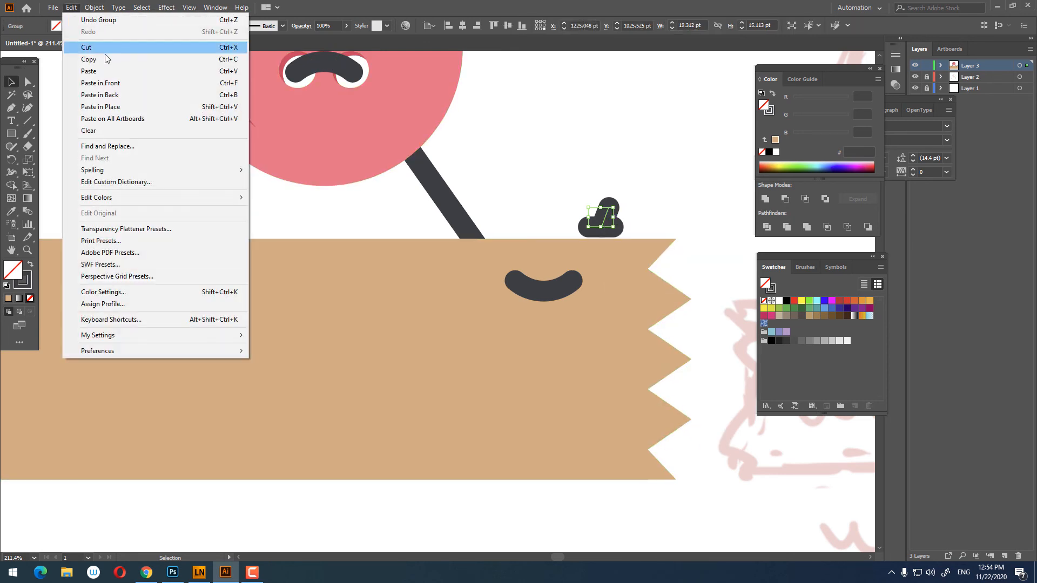
pyautogui.click(103, 82)
pyautogui.moveTo(533, 257); pyautogui.dragTo(623, 278)
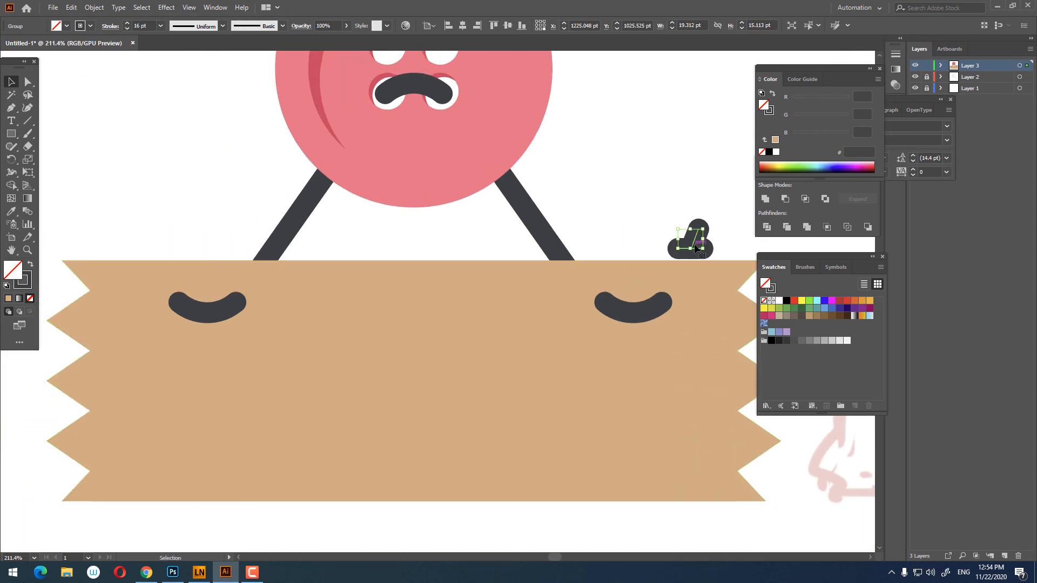
pyautogui.moveTo(694, 246); pyautogui.dragTo(217, 246)
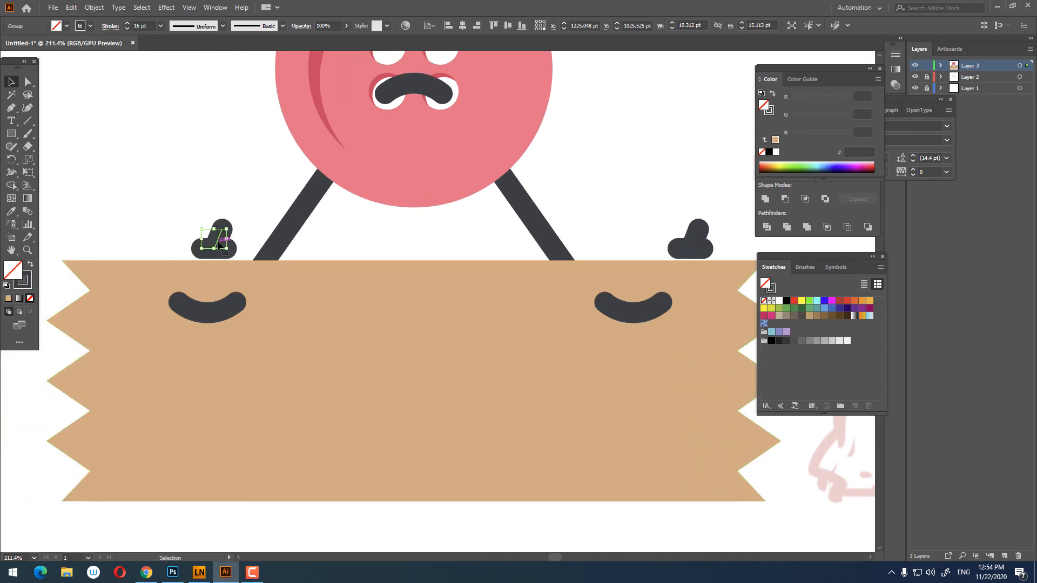
# - Reflect the left knot across the vertical axis and move it horizontally further toward the banner's left end
pyautogui.rightClick(219, 242)
pyautogui.moveTo(314, 362)
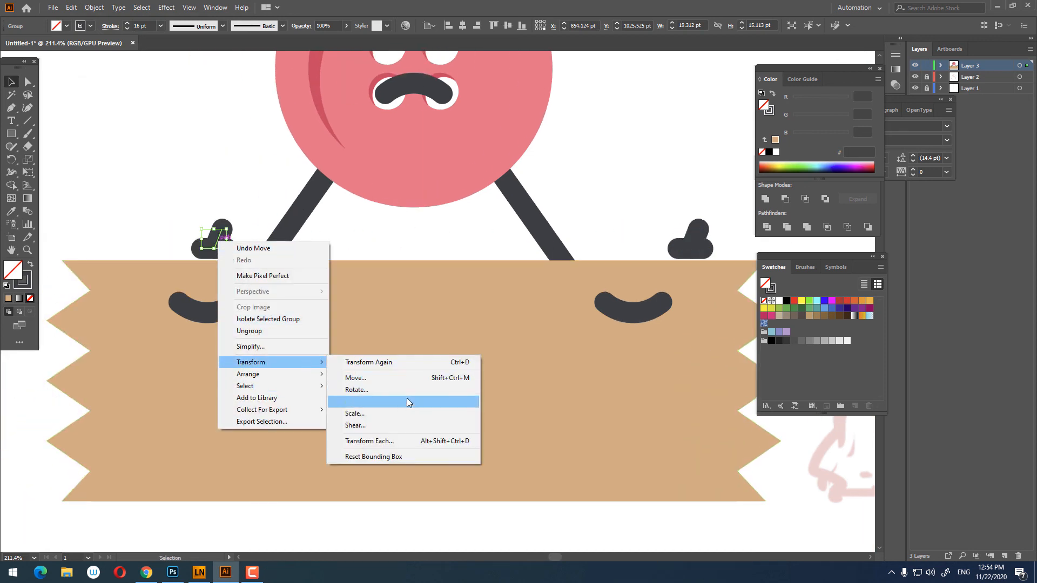
pyautogui.click(397, 403)
pyautogui.click(502, 333)
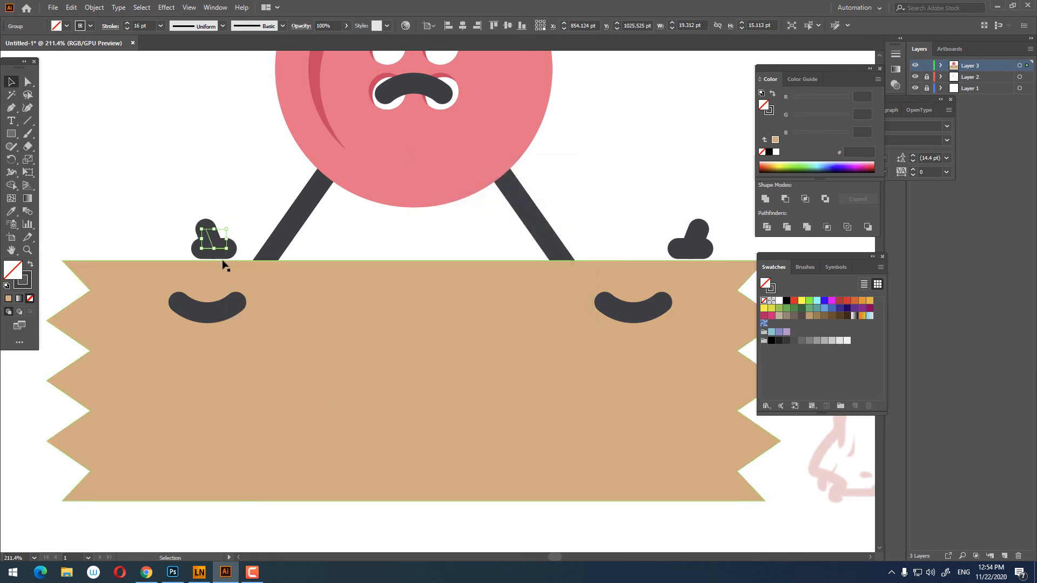
pyautogui.moveTo(210, 244); pyautogui.dragTo(162, 244)
pyautogui.click(198, 173)
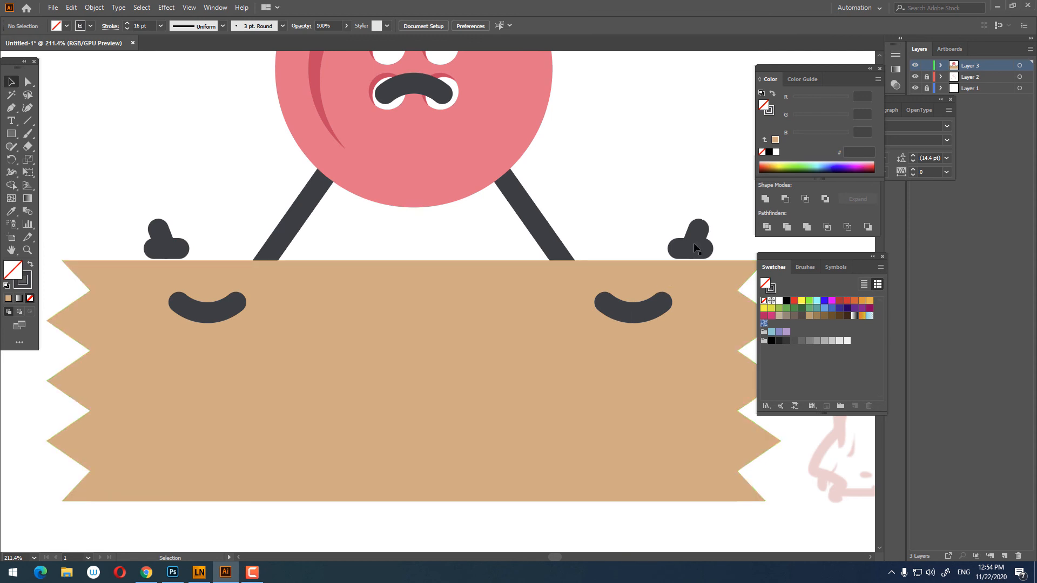
# - Group the left and right knots above the banner
pyautogui.moveTo(694, 243); pyautogui.dragTo(691, 245)
pyautogui.keyDown('shift'); pyautogui.click(163, 241); pyautogui.keyUp('shift')
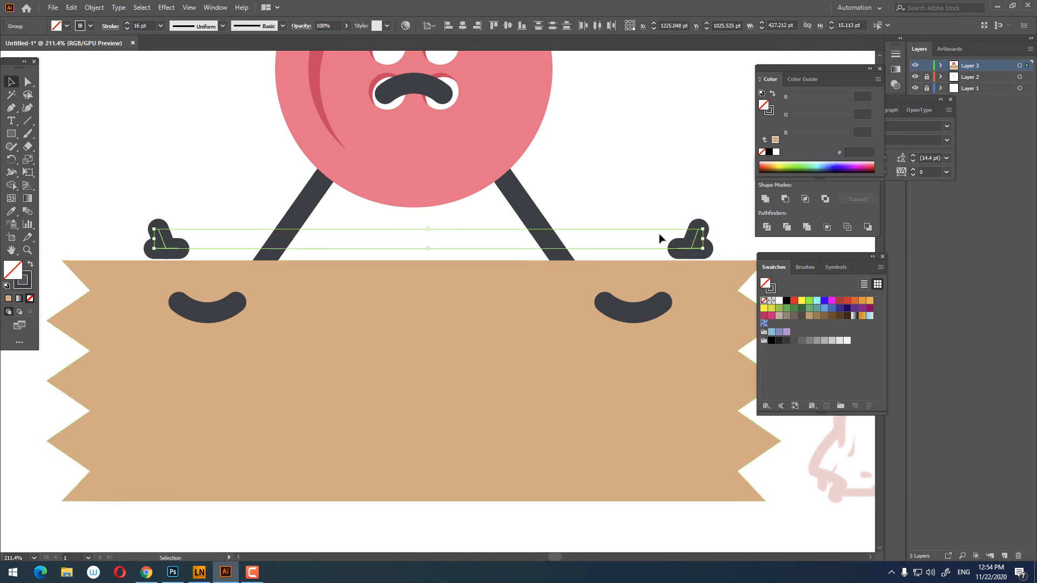
pyautogui.rightClick(663, 233)
pyautogui.click(704, 311)
pyautogui.click(640, 308)
# - Select all the artwork and align it to a common horizontal center
pyautogui.press('z')
pyautogui.moveTo(565, 293); pyautogui.dragTo(393, 309)
pyautogui.click(9, 82)
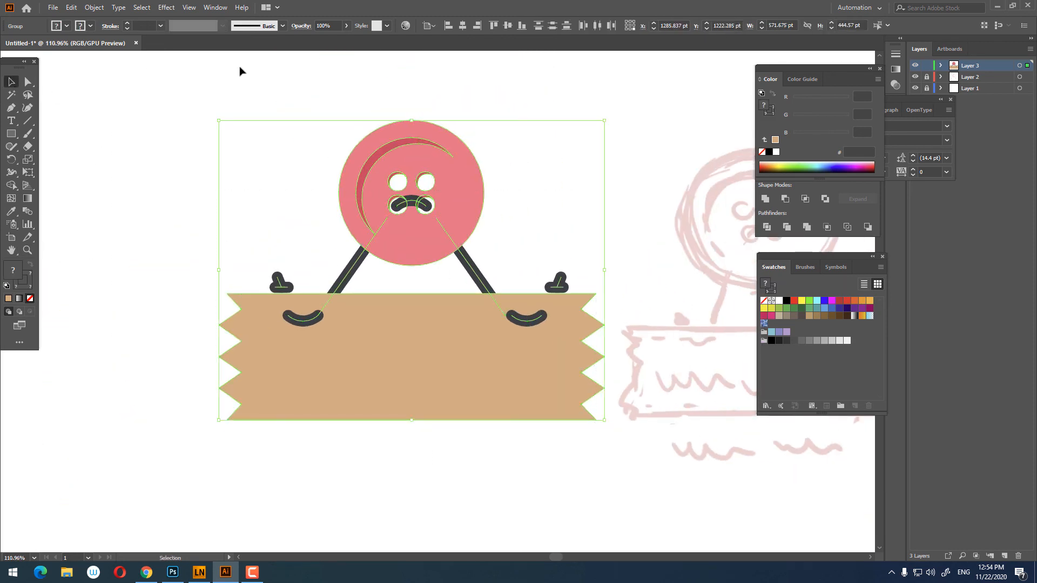
pyautogui.click(463, 26)
pyautogui.click(574, 195)
# - Expand the fill and stroke of the two slanted threads between the button and the banner
pyautogui.press('z')
pyautogui.moveTo(541, 263); pyautogui.dragTo(474, 153)
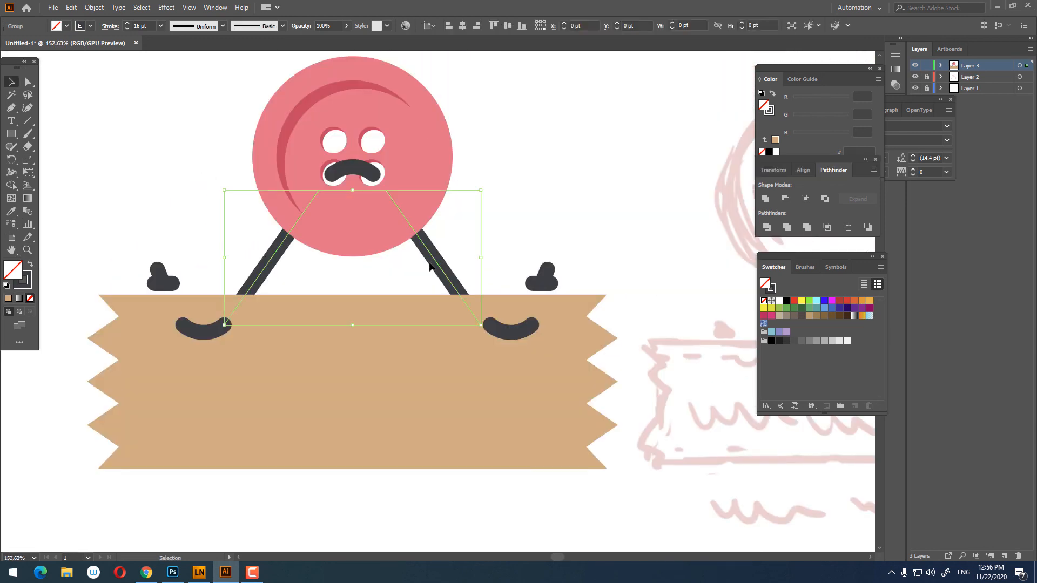
pyautogui.click(95, 7)
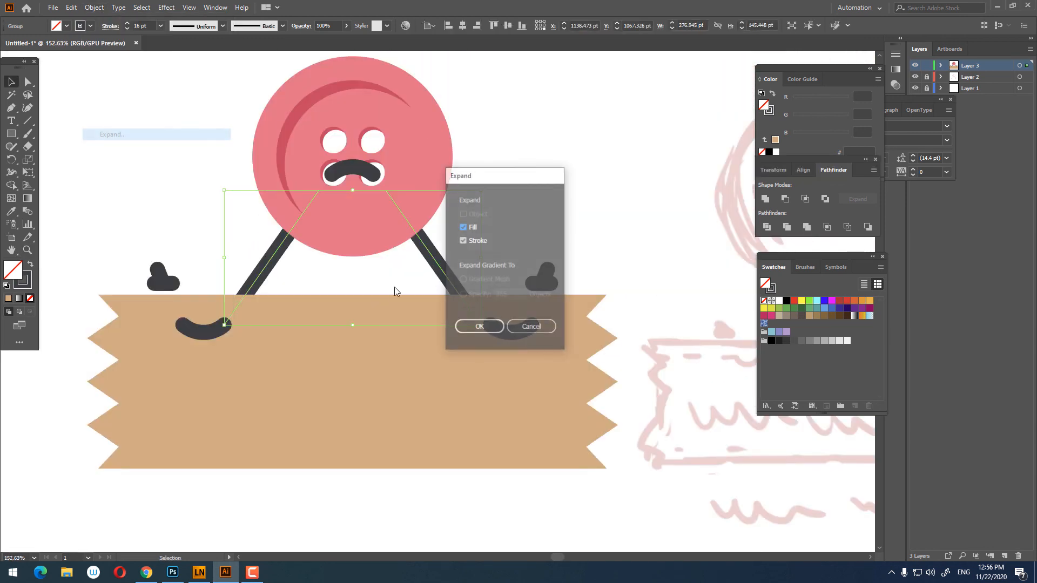
pyautogui.click(141, 132)
pyautogui.click(478, 328)
pyautogui.click(94, 7)
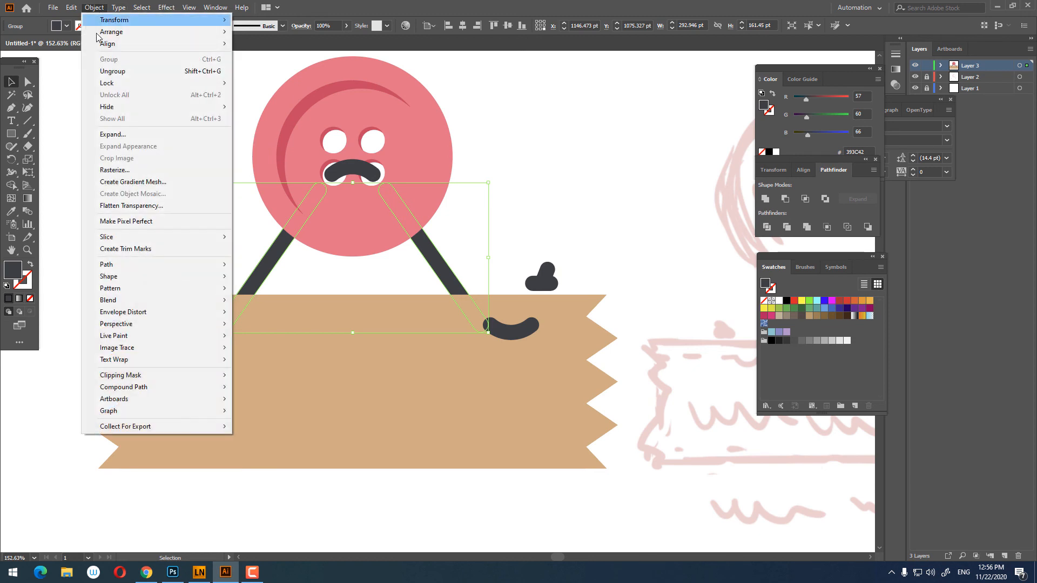
pyautogui.click(116, 135)
pyautogui.click(420, 280)
pyautogui.click(442, 271)
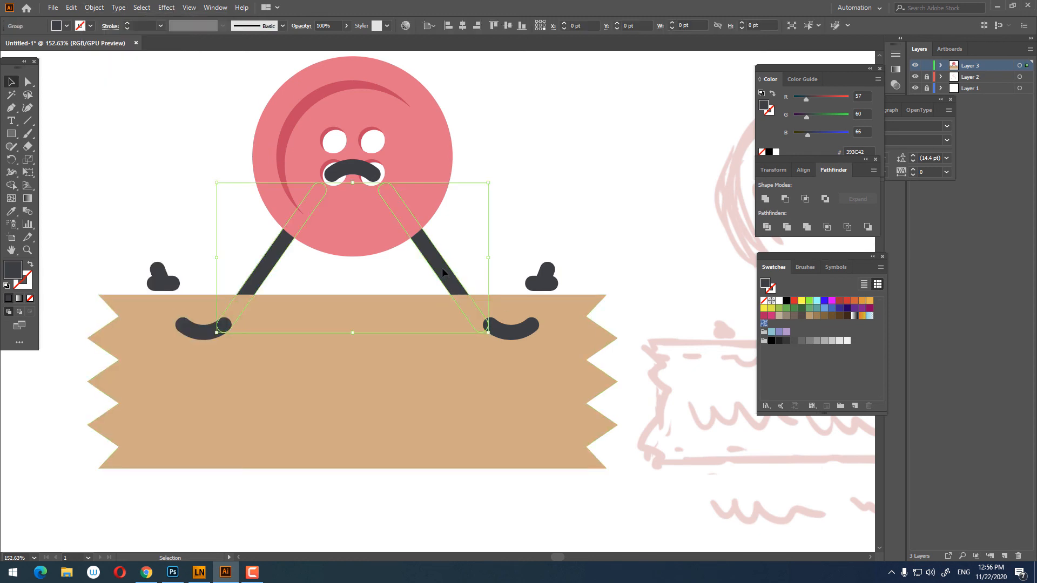
# - Copy the coral button group and paste it in front
pyautogui.click(375, 234)
pyautogui.click(69, 8)
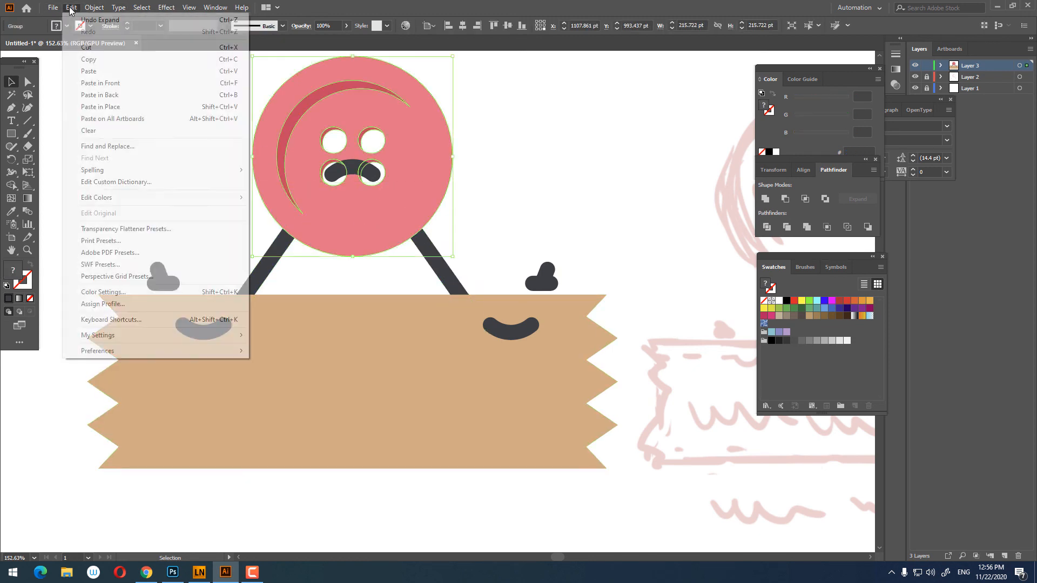
pyautogui.click(115, 60)
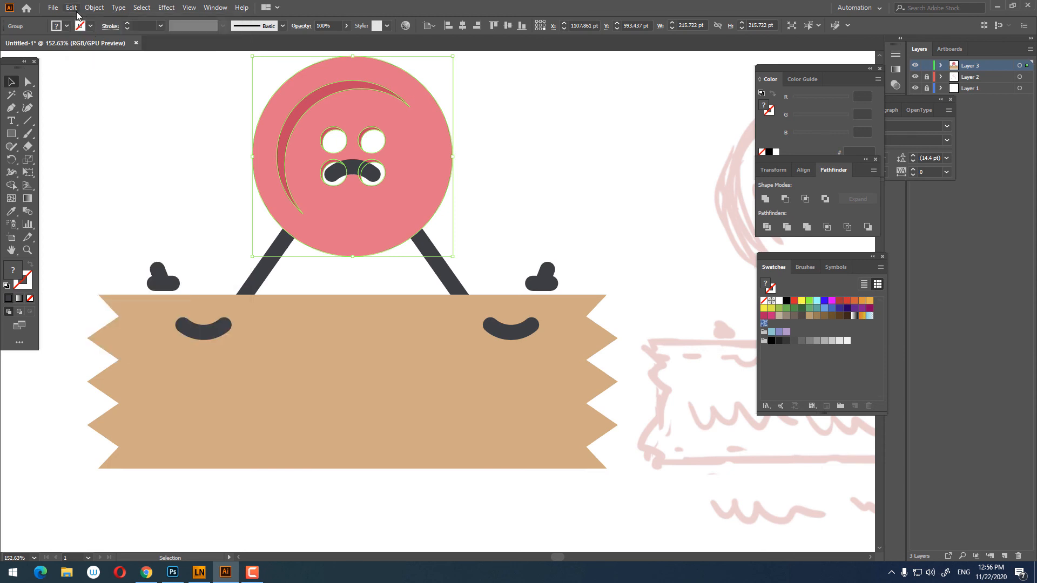
pyautogui.click(69, 8)
pyautogui.click(129, 82)
# - Copy the zigzag banner shape and paste it in front
pyautogui.click(384, 336)
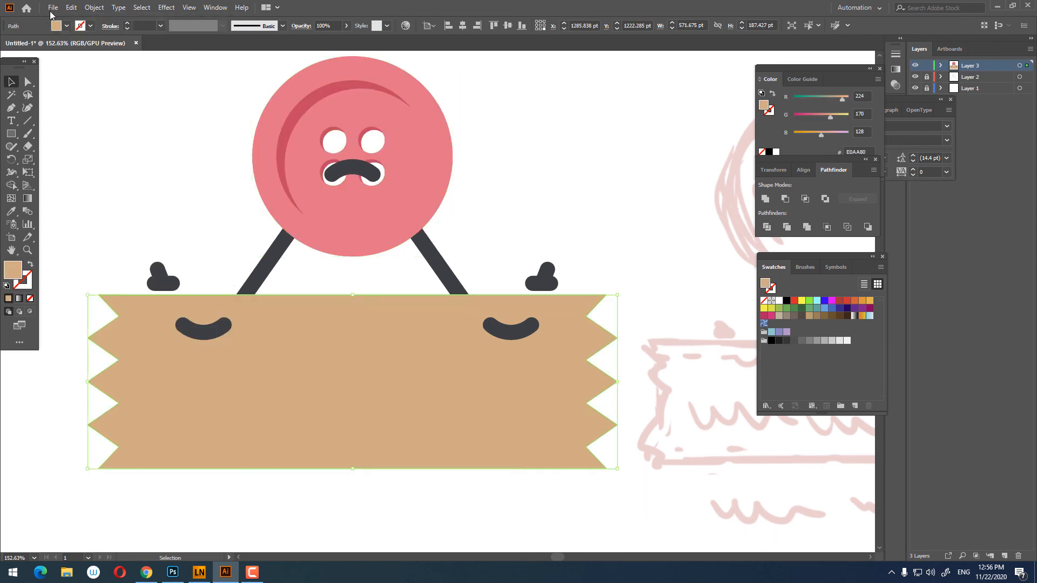
pyautogui.click(74, 9)
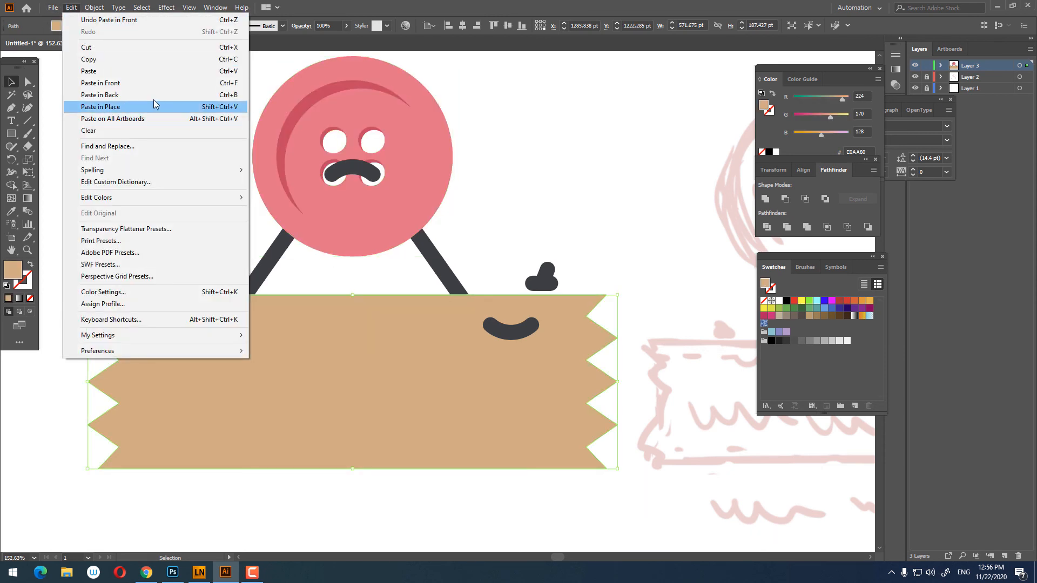
pyautogui.click(135, 60)
pyautogui.click(69, 8)
pyautogui.click(139, 82)
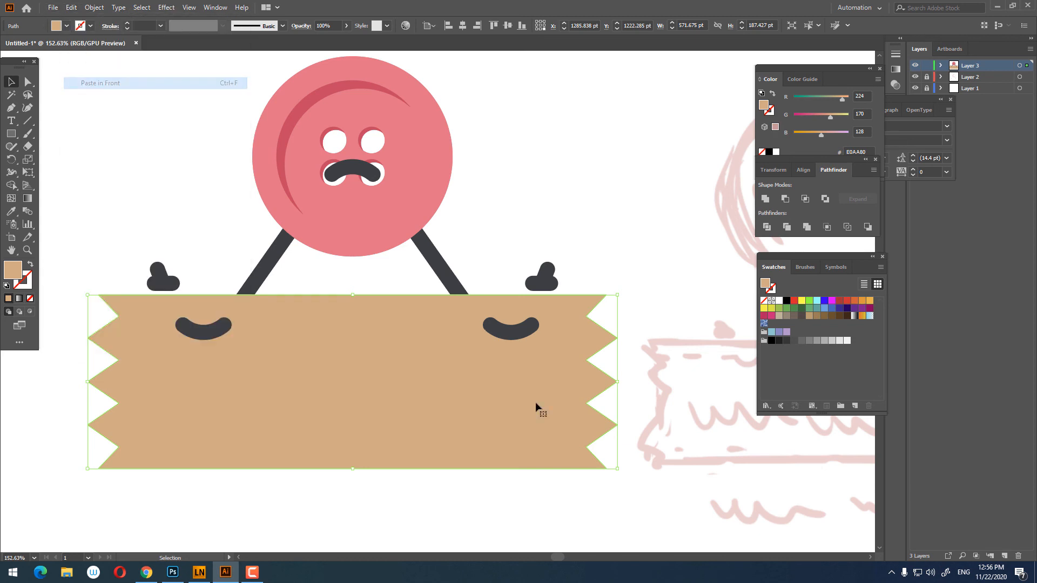
# - Enlarge the banner copy about its center to about 619 pt wide and the button copy to about 229 pt
pyautogui.moveTo(619, 471); pyautogui.dragTo(641, 477)
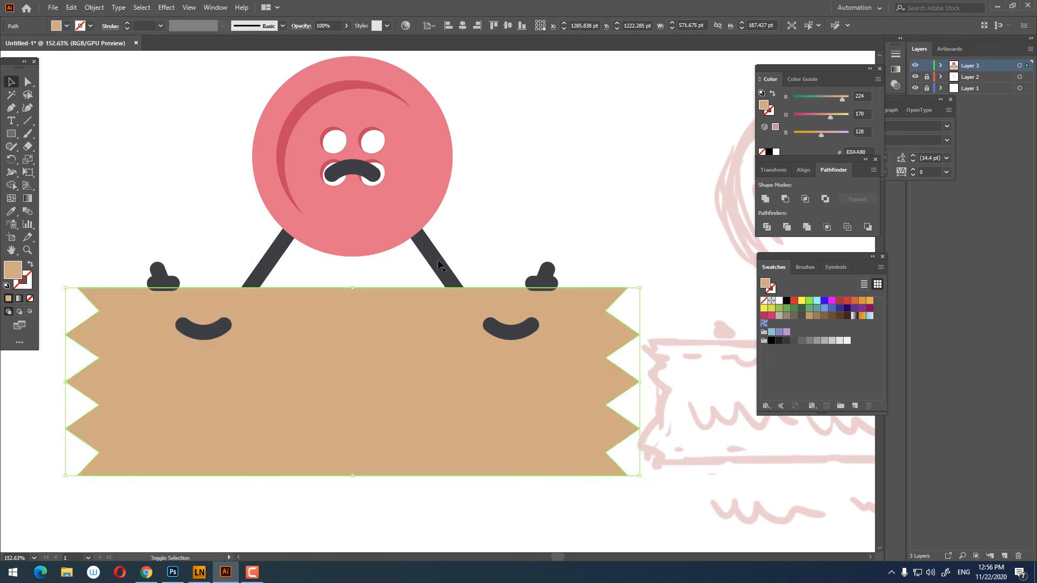
pyautogui.click(410, 223)
pyautogui.moveTo(452, 259); pyautogui.dragTo(466, 264)
# - Send the enlarged button copy, enlarged banner copy and two slanted threads to the back, and split them with Pathfinder Divide
pyautogui.keyDown('shift'); pyautogui.click(437, 273); pyautogui.keyUp('shift')
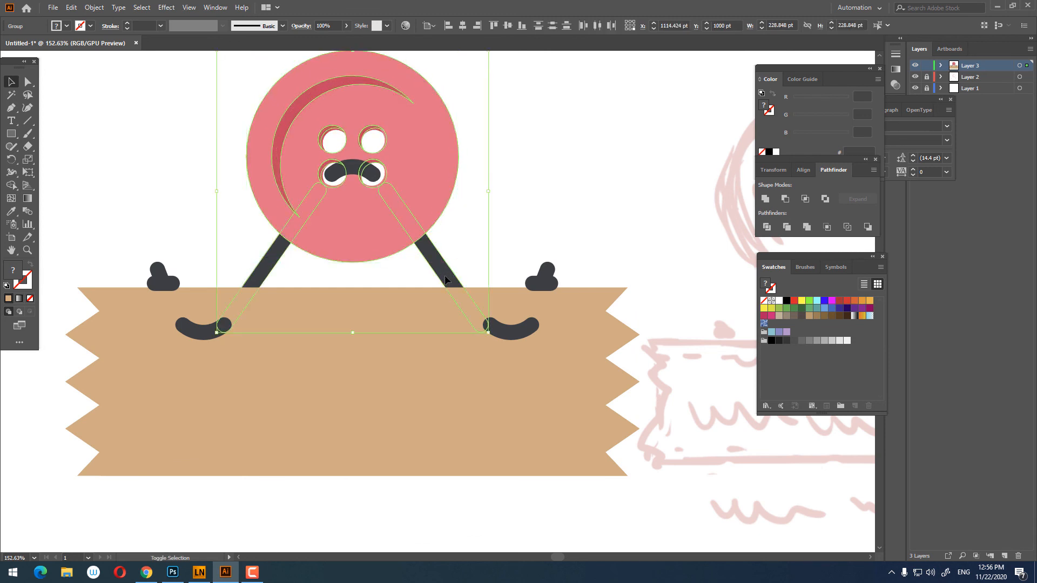
pyautogui.keyDown('shift'); pyautogui.click(440, 364); pyautogui.keyUp('shift')
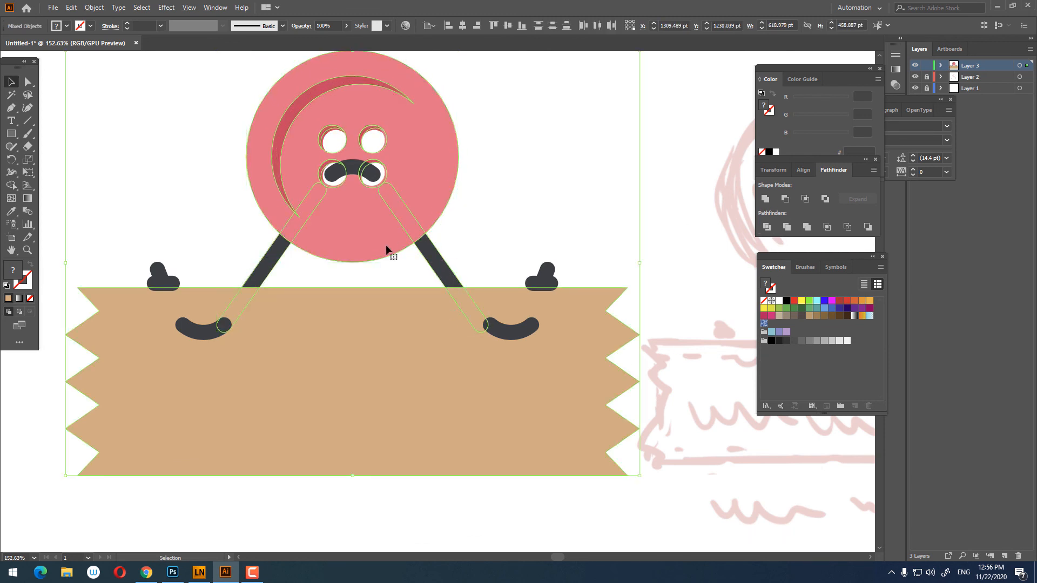
pyautogui.rightClick(398, 224)
pyautogui.moveTo(459, 344)
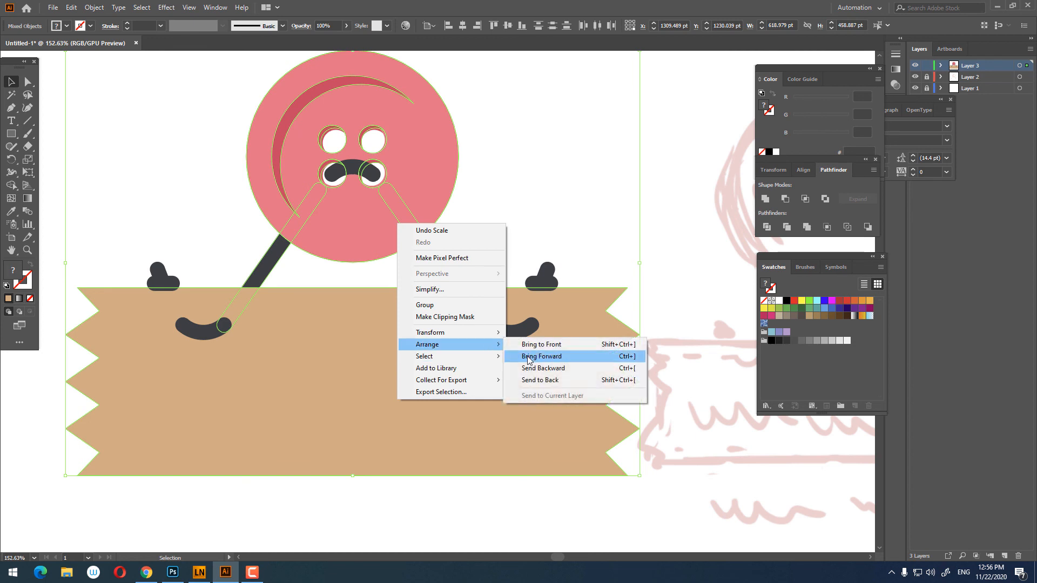
pyautogui.click(588, 381)
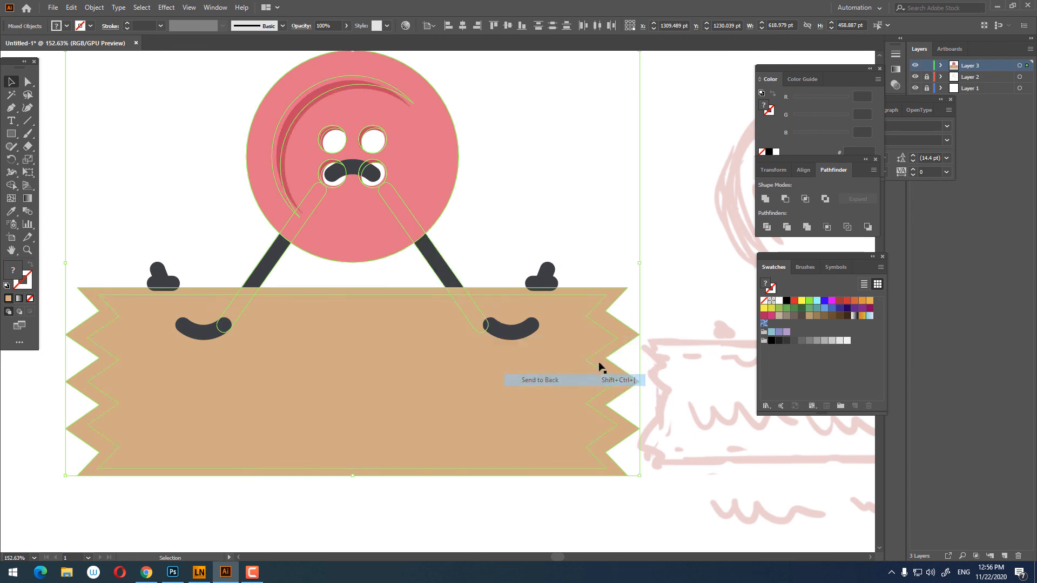
pyautogui.click(766, 227)
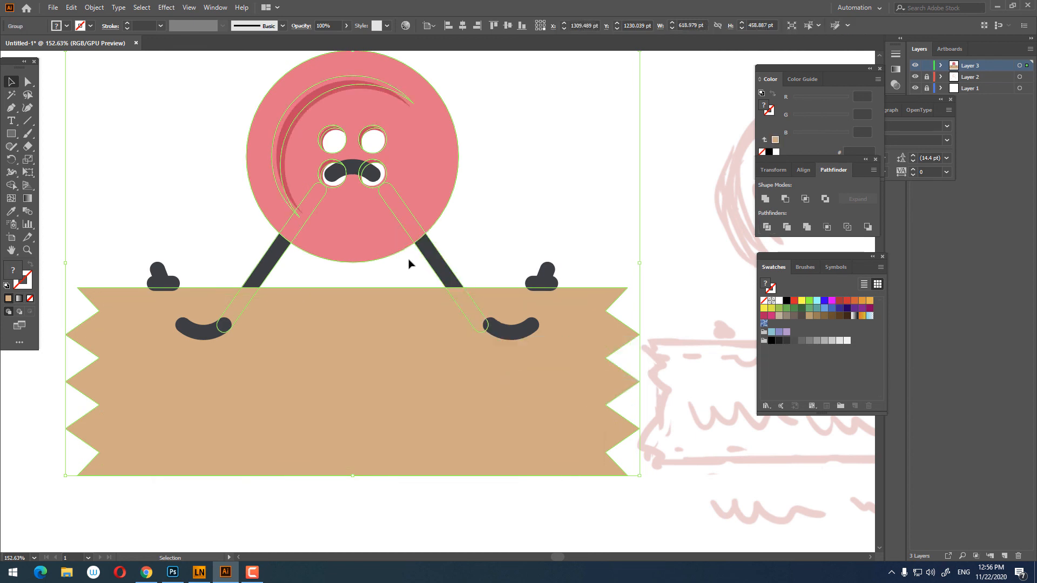
# - Isolate the divided group and delete all its banner and button pieces, keeping only the thread segments between button and banner
pyautogui.doubleClick(198, 290)
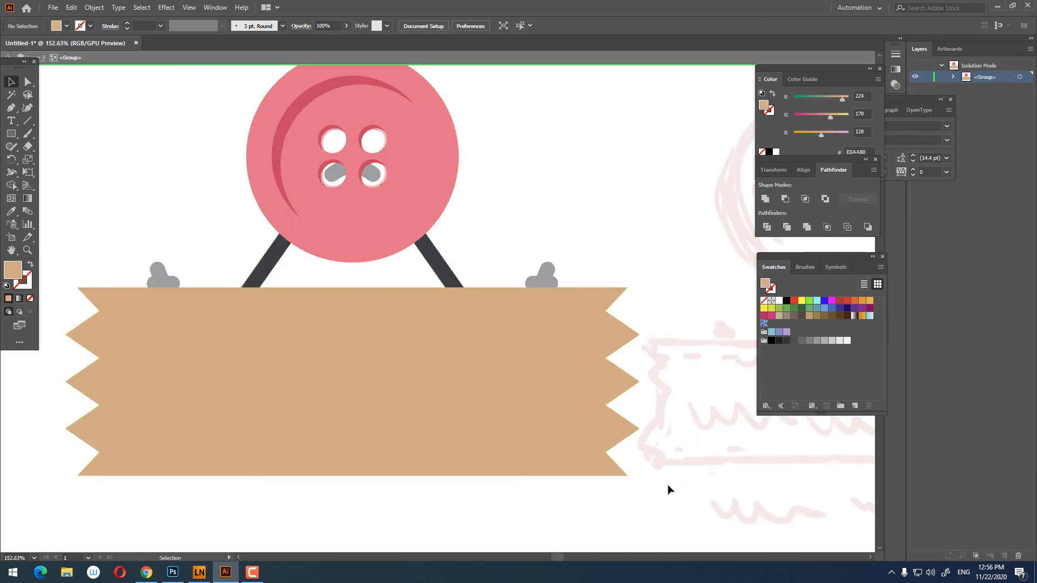
pyautogui.moveTo(668, 489); pyautogui.dragTo(68, 294)
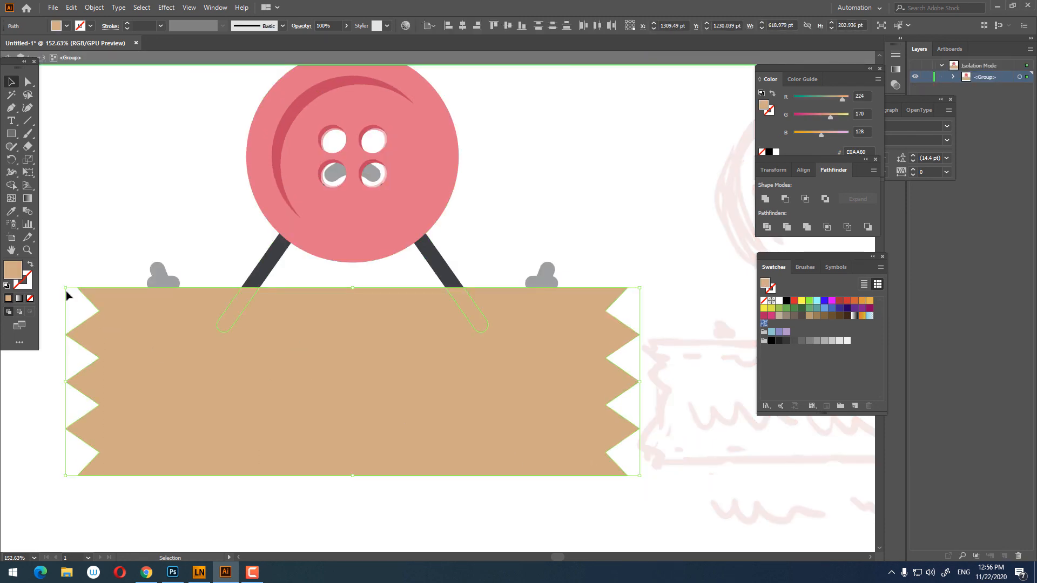
pyautogui.press('Delete')
pyautogui.moveTo(481, 232); pyautogui.dragTo(75, 69)
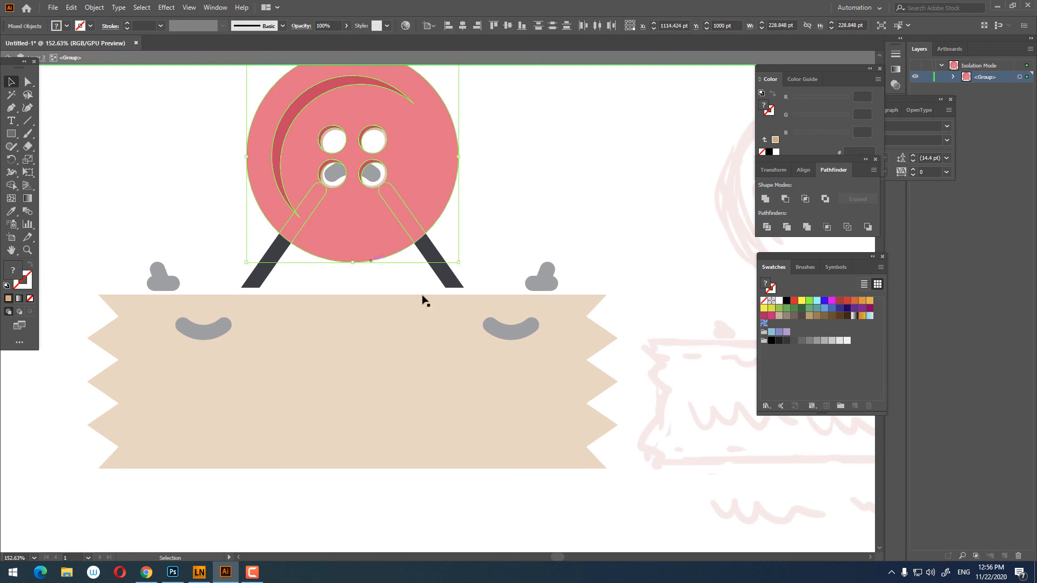
pyautogui.press('Delete')
pyautogui.doubleClick(524, 248)
pyautogui.press('z')
pyautogui.moveTo(542, 233); pyautogui.dragTo(440, 278)
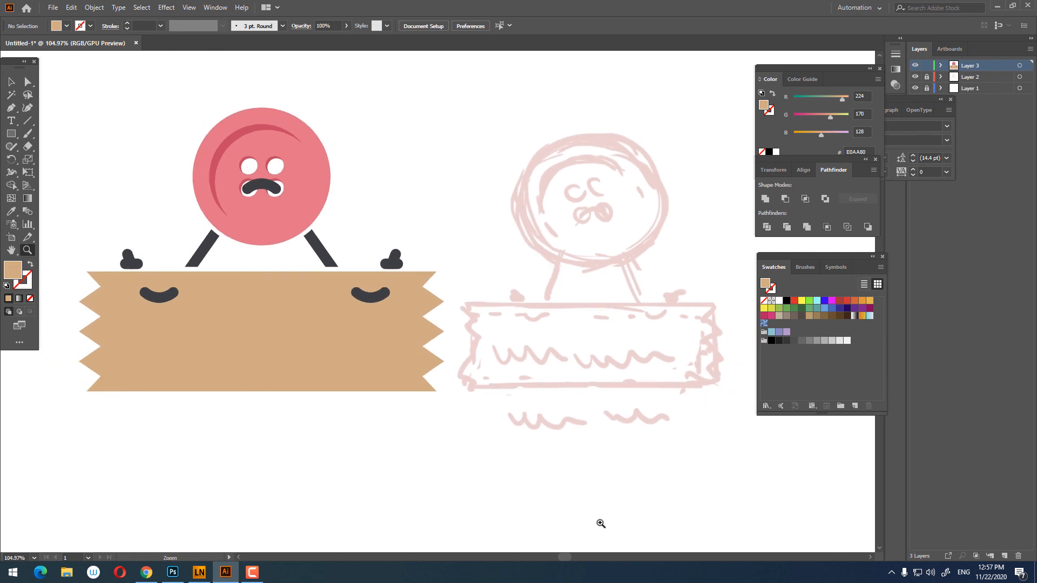